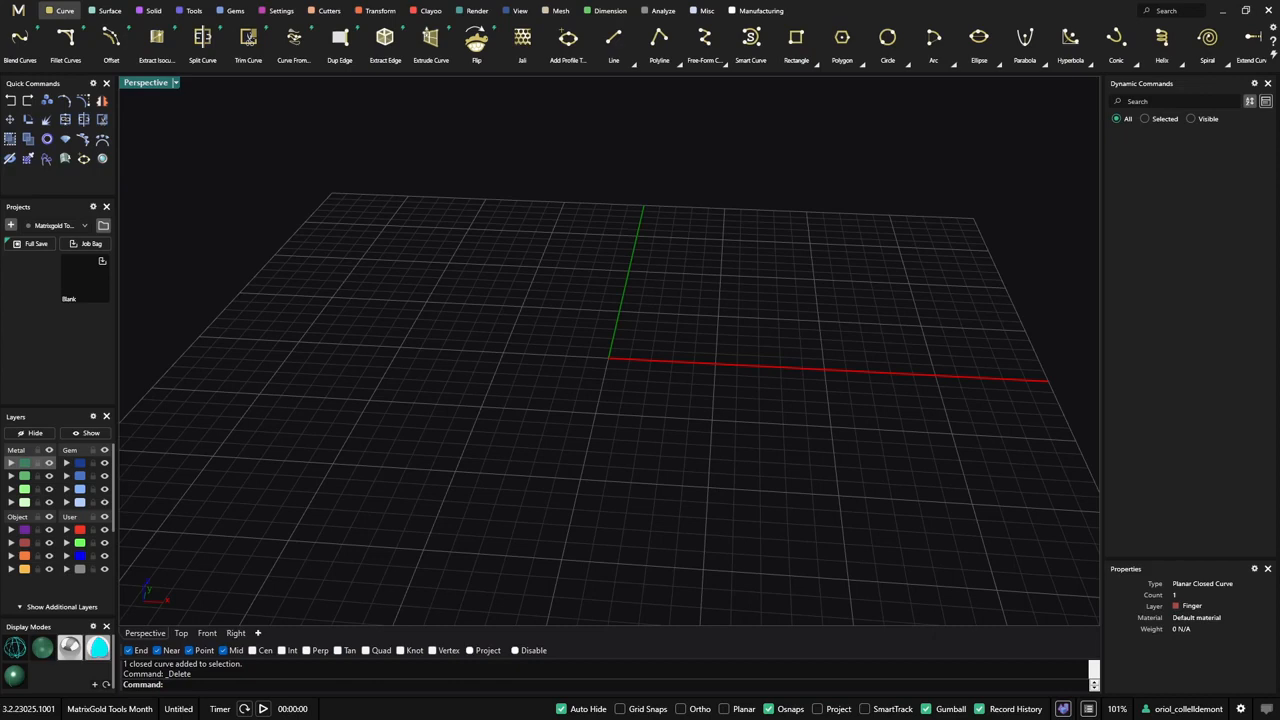
- Create a Ring Rail with US finger size 7 at the origin
right_drag(474, 294, 643, 349)
right_drag(728, 335, 714, 346)
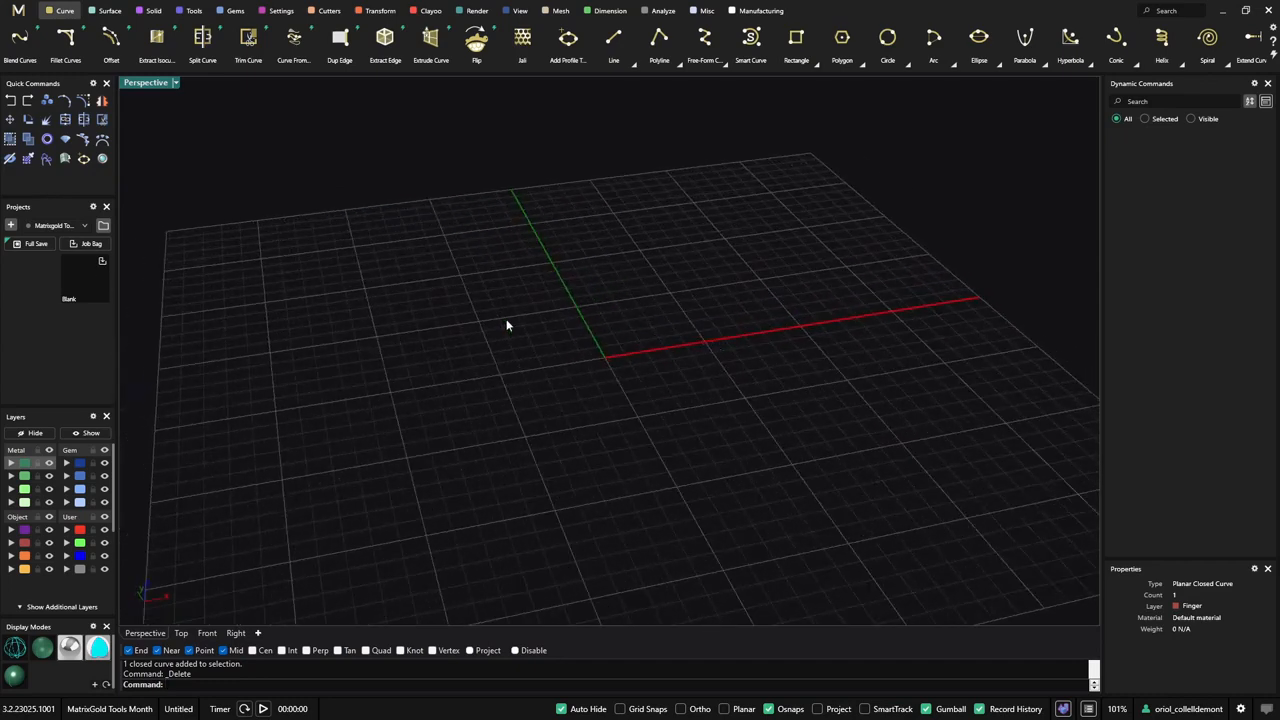
right_drag(506, 325, 451, 349)
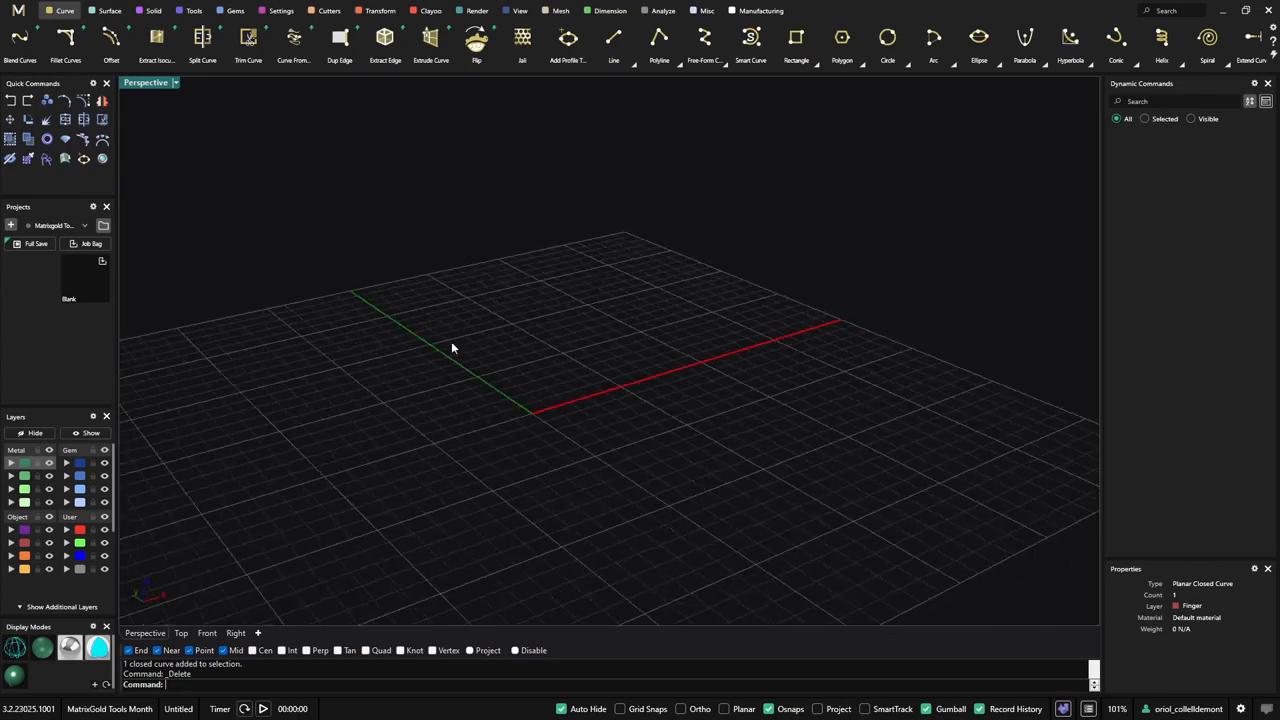
click(47, 140)
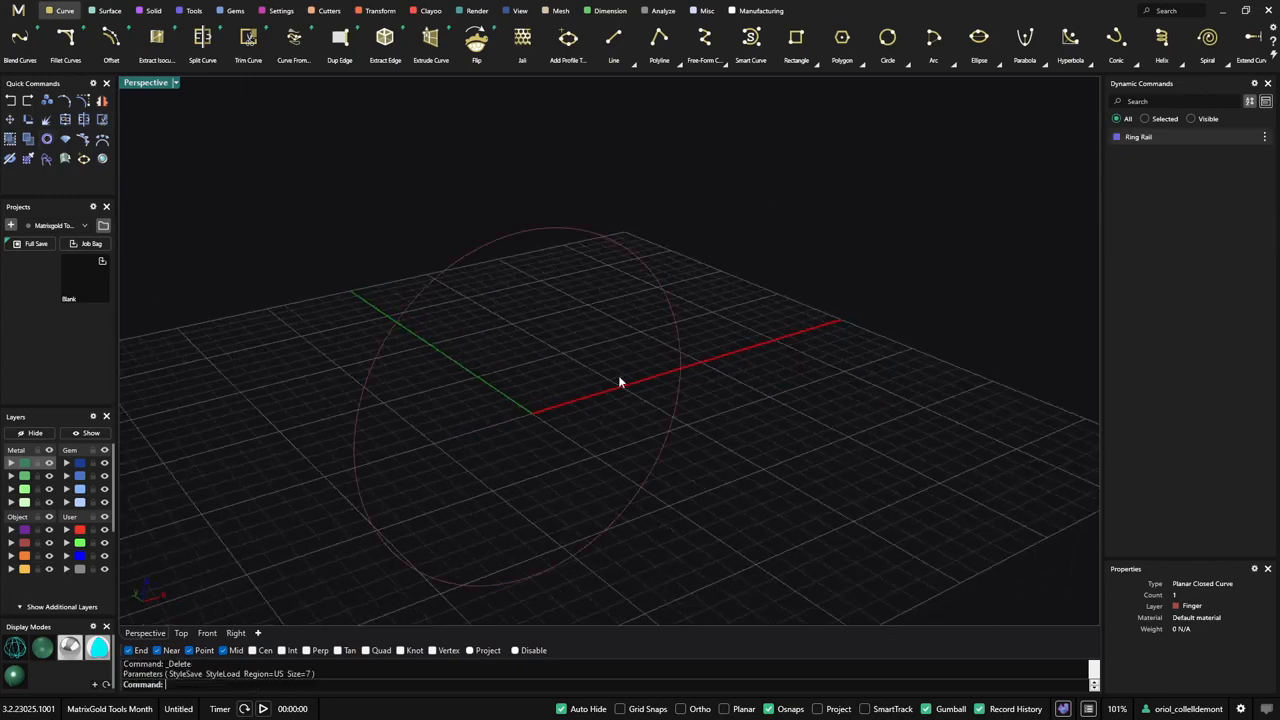
mouse_move(618, 375)
right_down()
mouse_move(686, 351)
mouse_move(610, 380)
right_up()
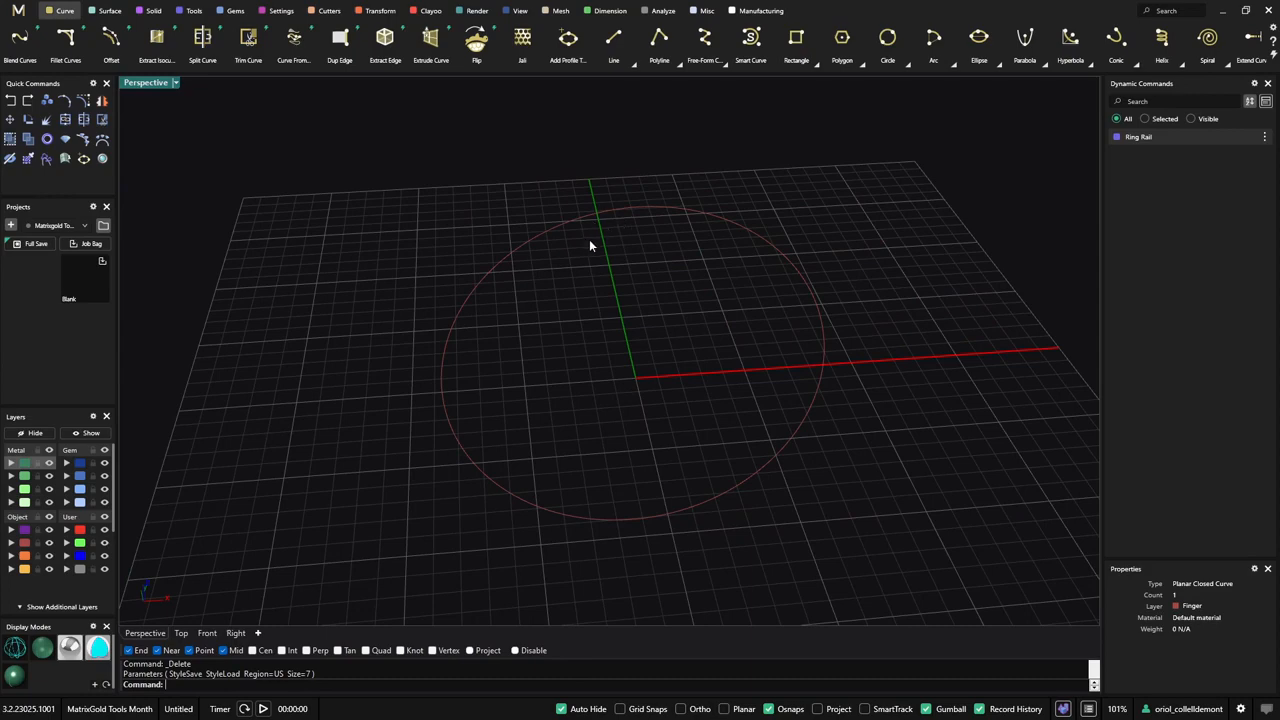
right_drag(489, 343, 593, 341)
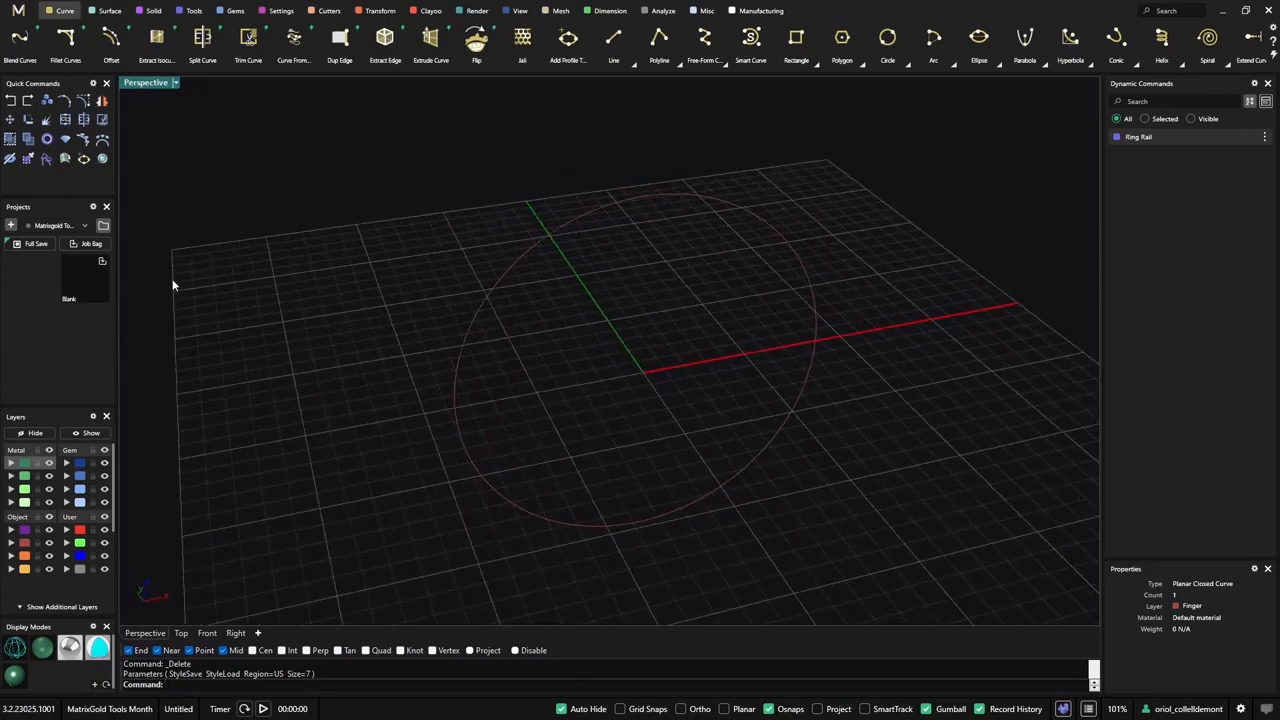
- Place a profile 4 wide and 2 high on the ring rail with Profile Placer
click(597, 207)
click(599, 264)
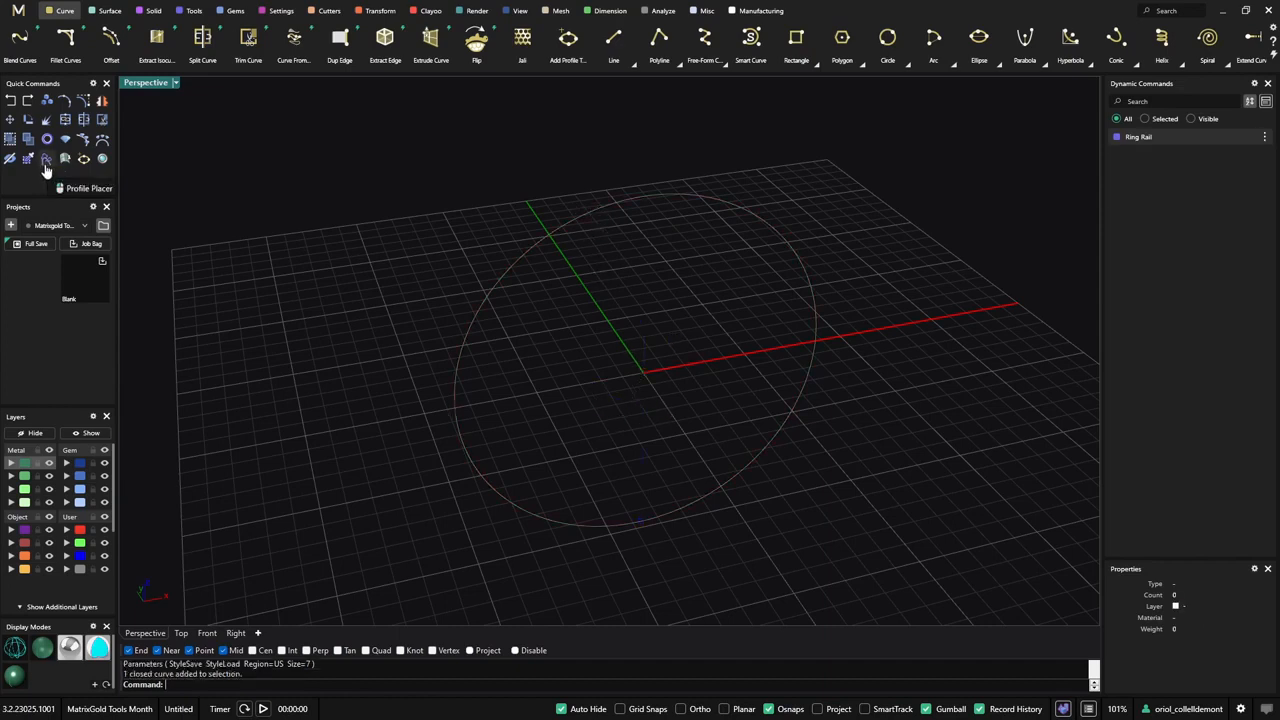
click(190, 10)
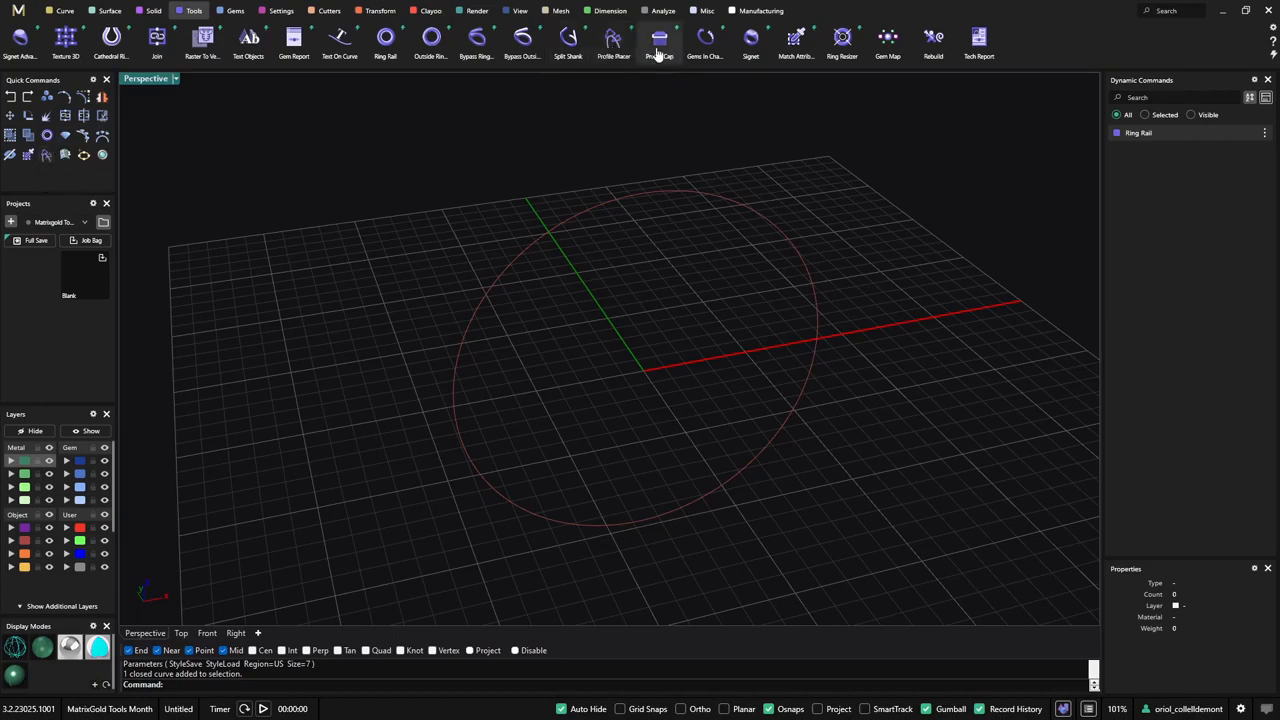
click(612, 42)
right_drag(636, 324, 591, 323)
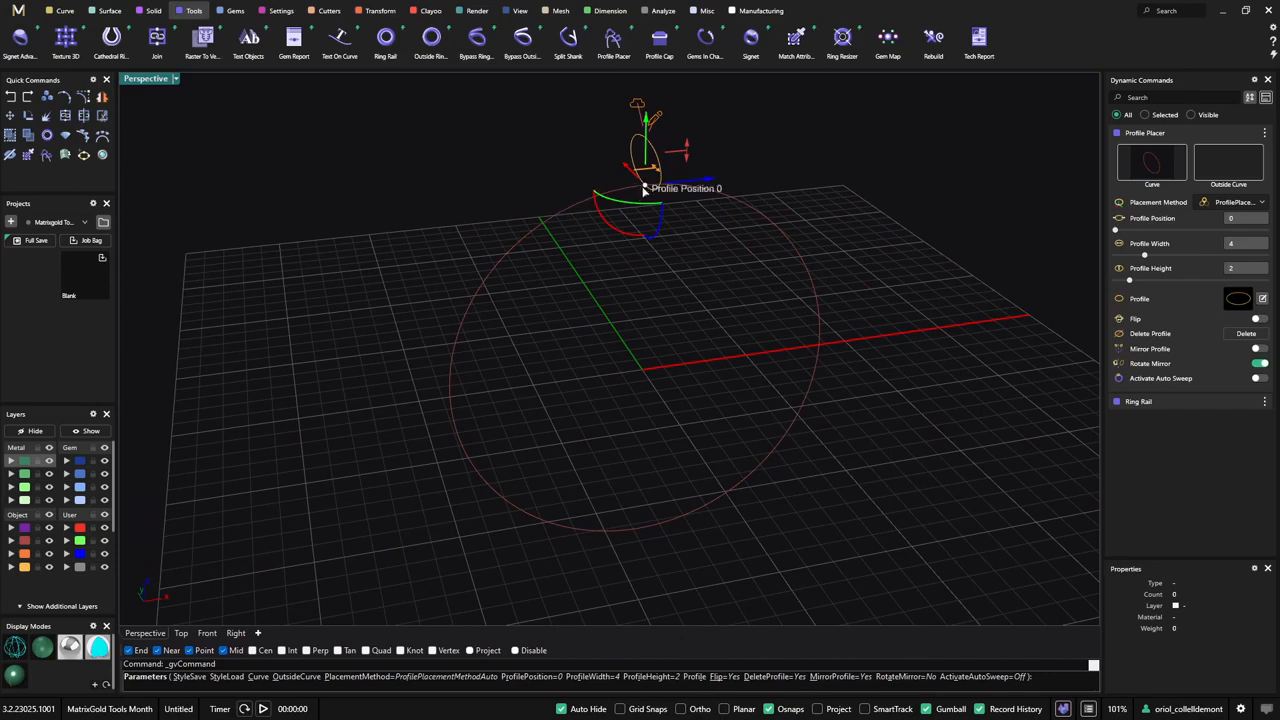
- Slide the profile along the ring rail and set its position to exactly 0.75
drag(645, 189, 643, 526)
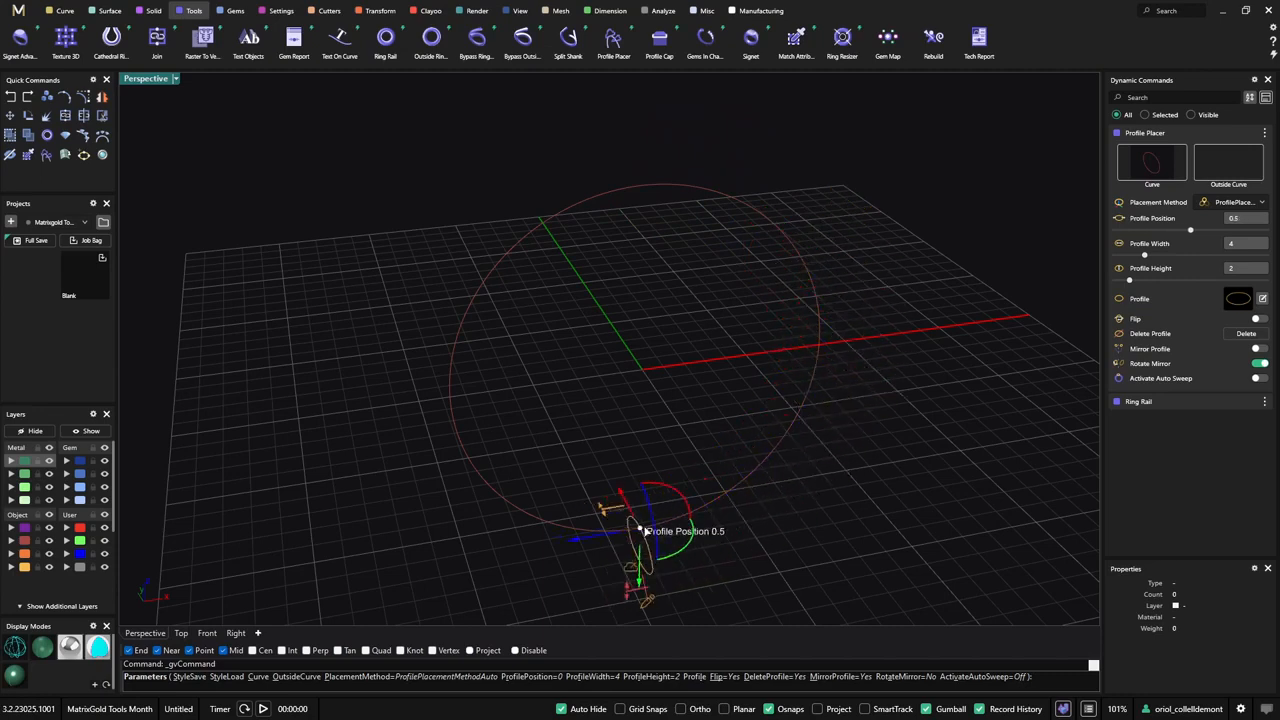
drag(642, 530, 545, 316)
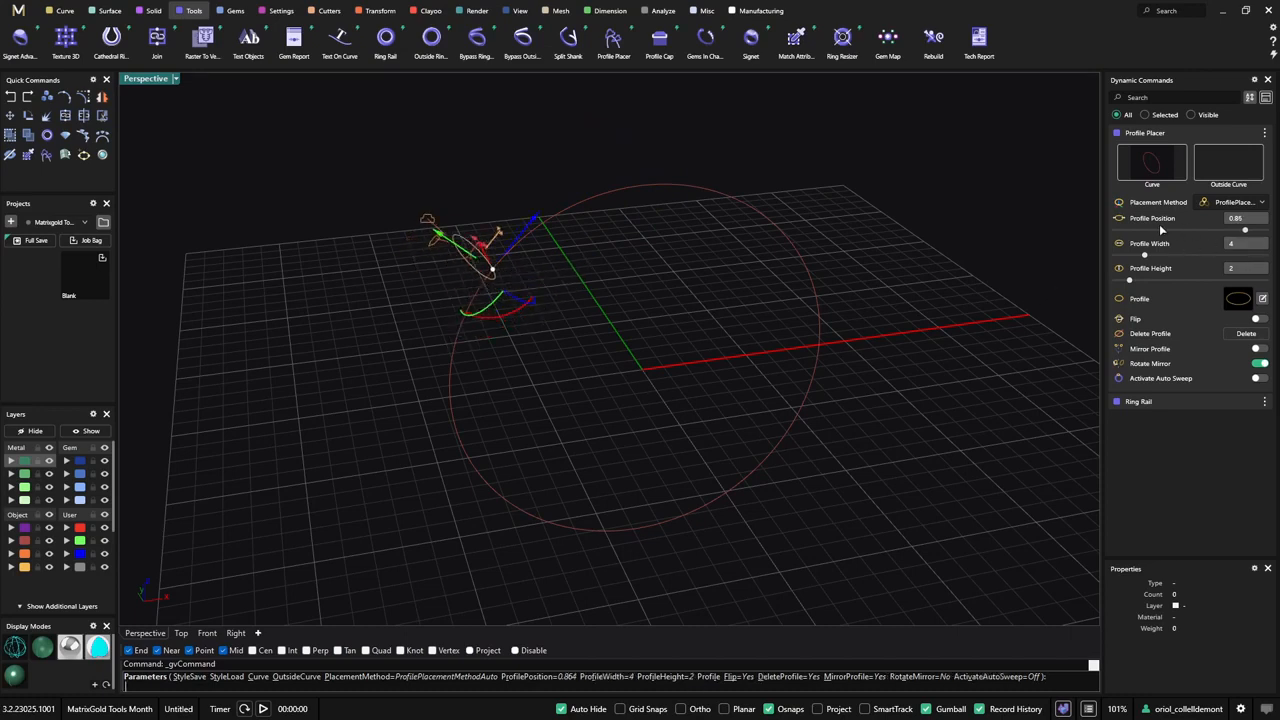
click(1257, 221)
text(0.75)
key(Tab)
right_drag(877, 434, 517, 400)
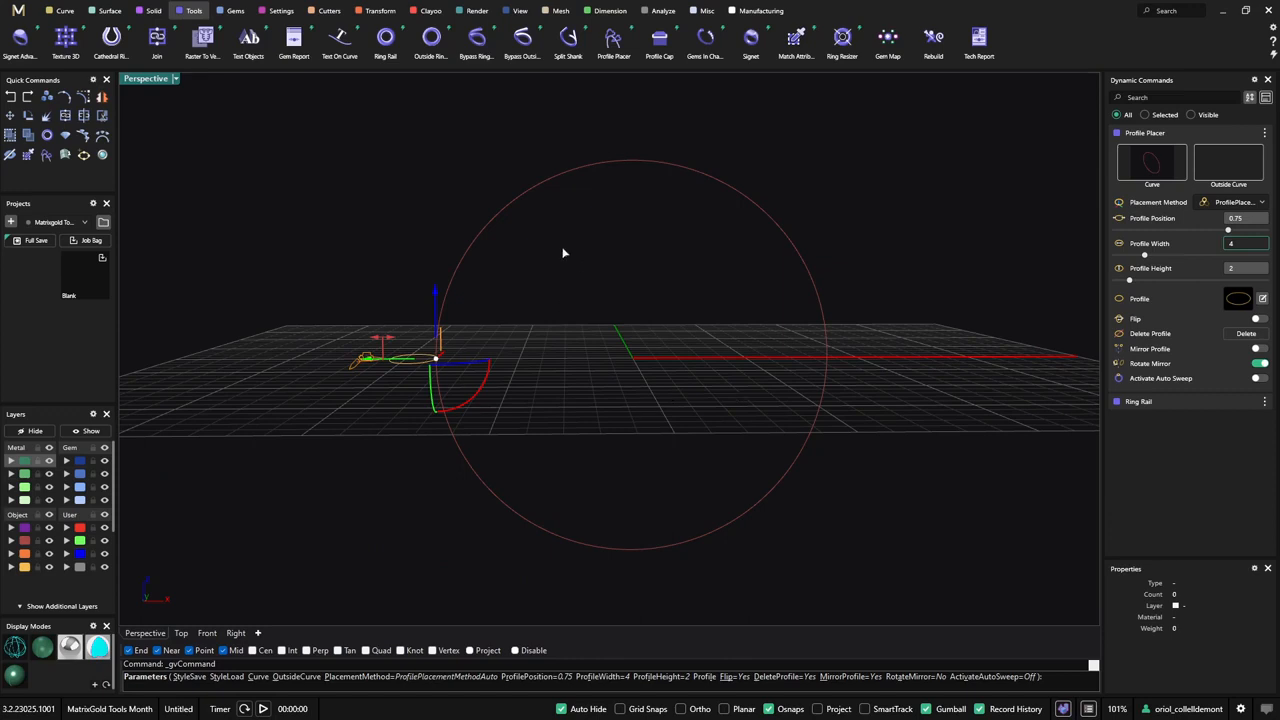
- Add a second profile on the ring rail at position about 0.91 and set its width to 3
click(525, 199)
right_drag(526, 200, 640, 303)
drag(592, 199, 612, 203)
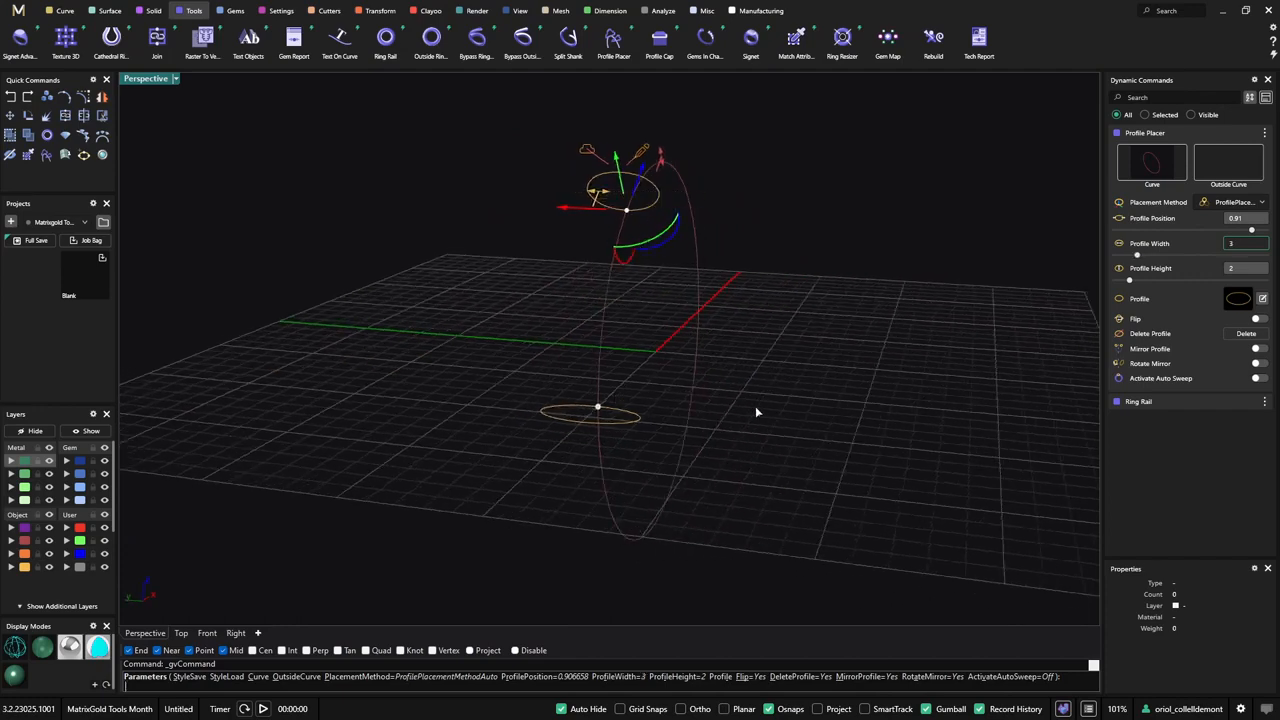
right_drag(755, 406, 450, 395)
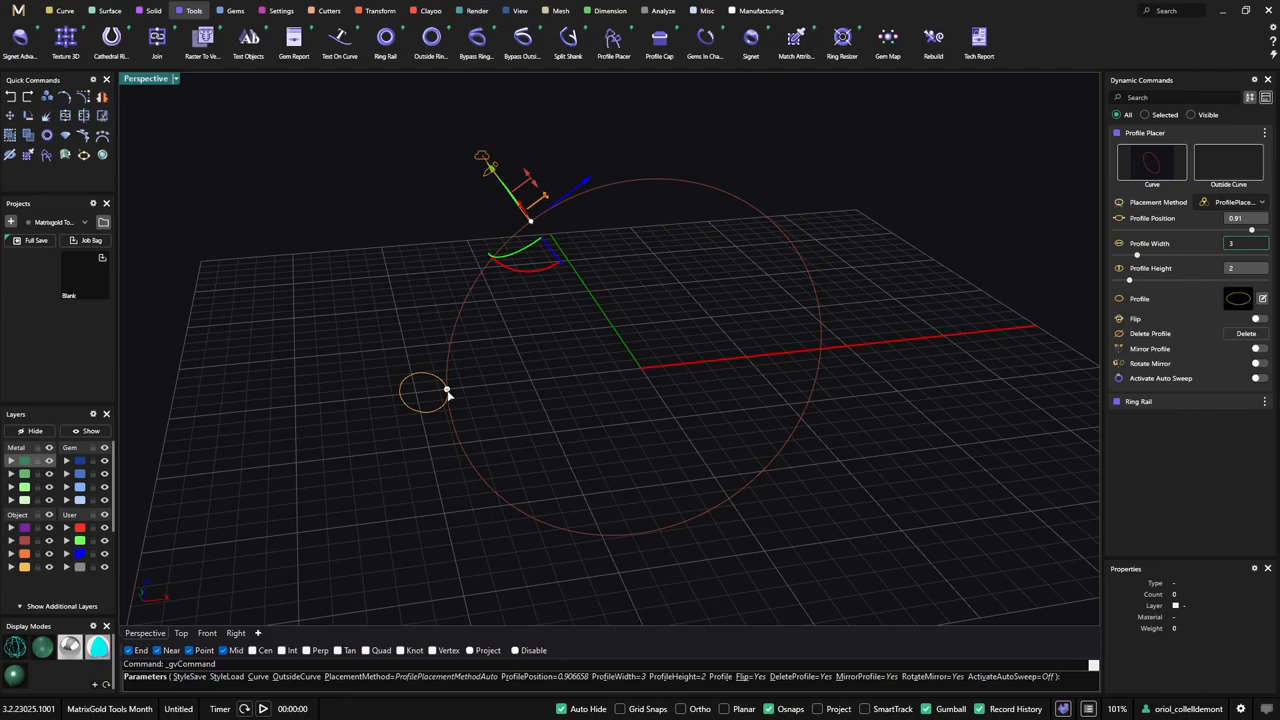
- Reduce the width of the profile at position 0.75 to 3.4 and finish the Profile Placer command
click(447, 393)
right_drag(514, 200, 576, 419)
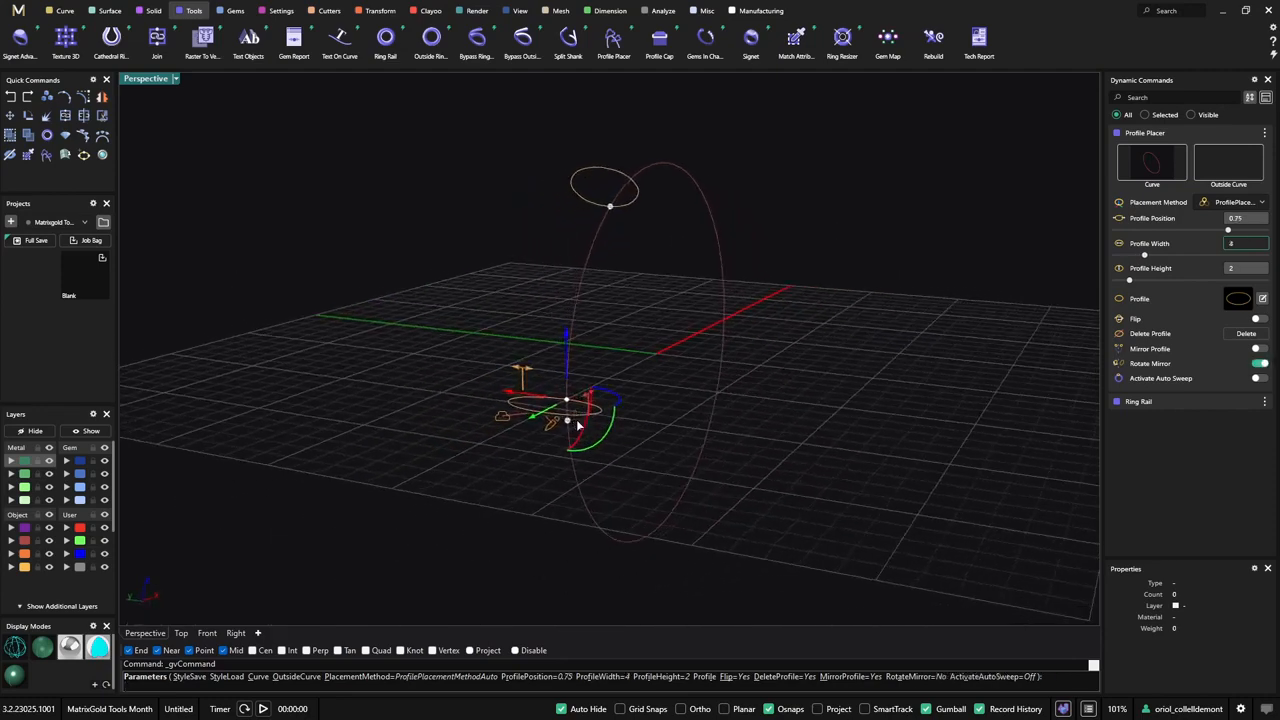
mouse_move(528, 371)
mouse_down()
mouse_move(495, 380)
mouse_move(532, 372)
mouse_up()
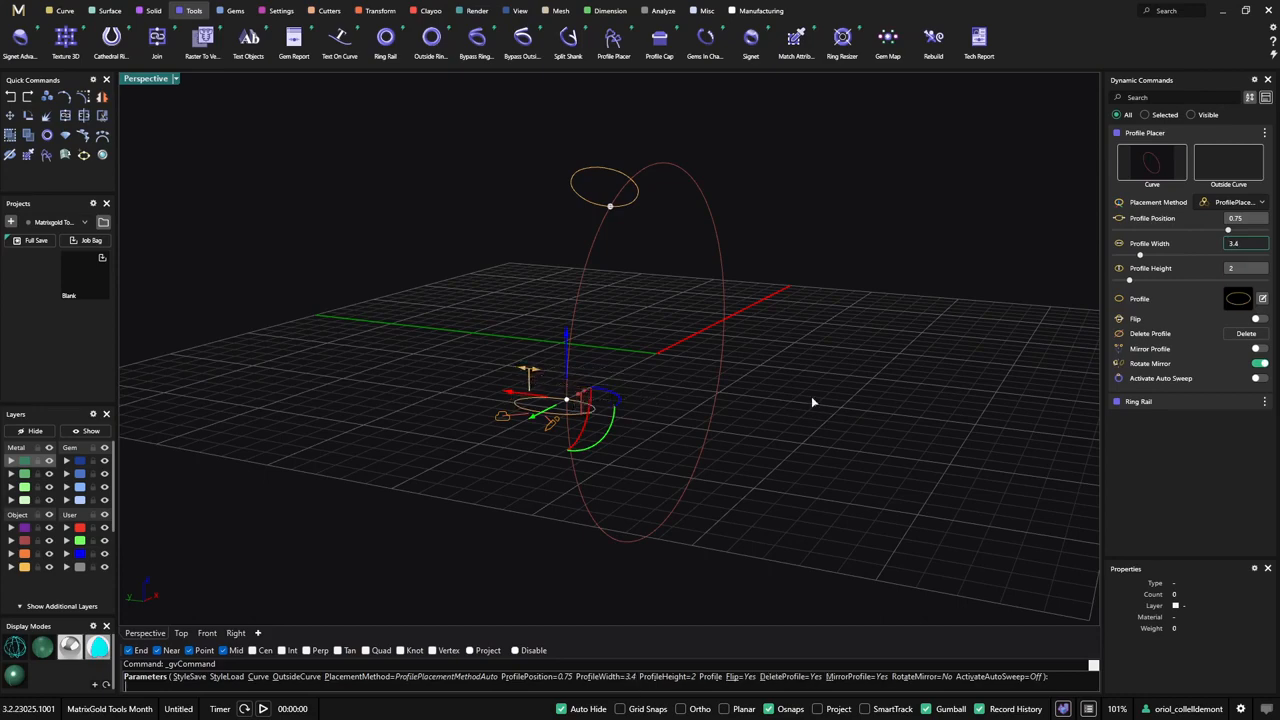
right_drag(811, 396, 717, 410)
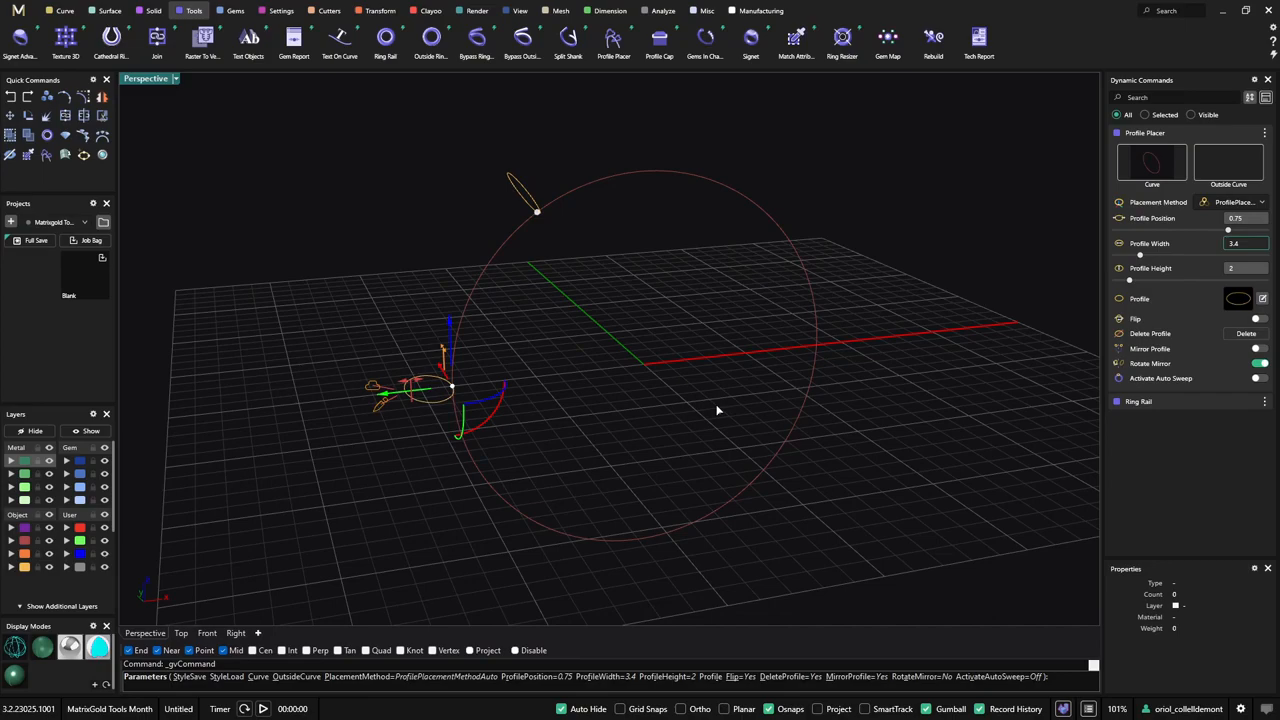
right_click(716, 410)
right_drag(657, 391, 506, 190)
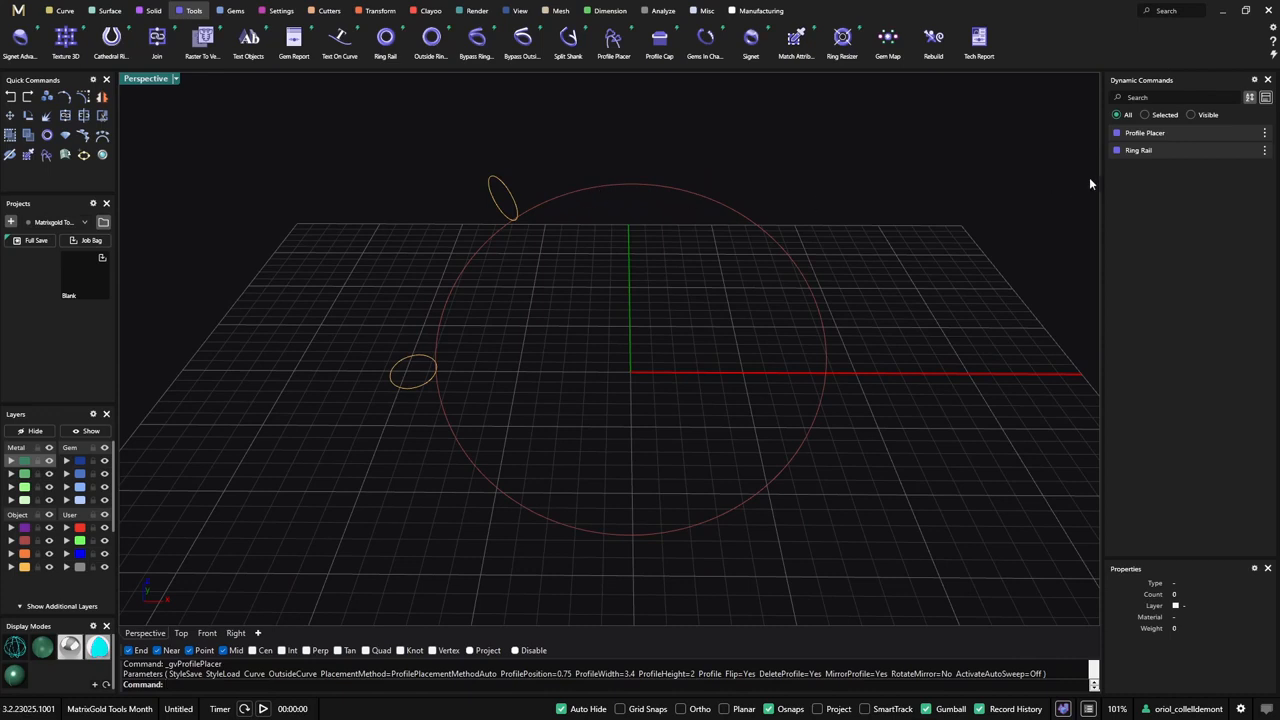
- Edit the Ring Rail to set the finger size to US 7 1/4
click(1237, 151)
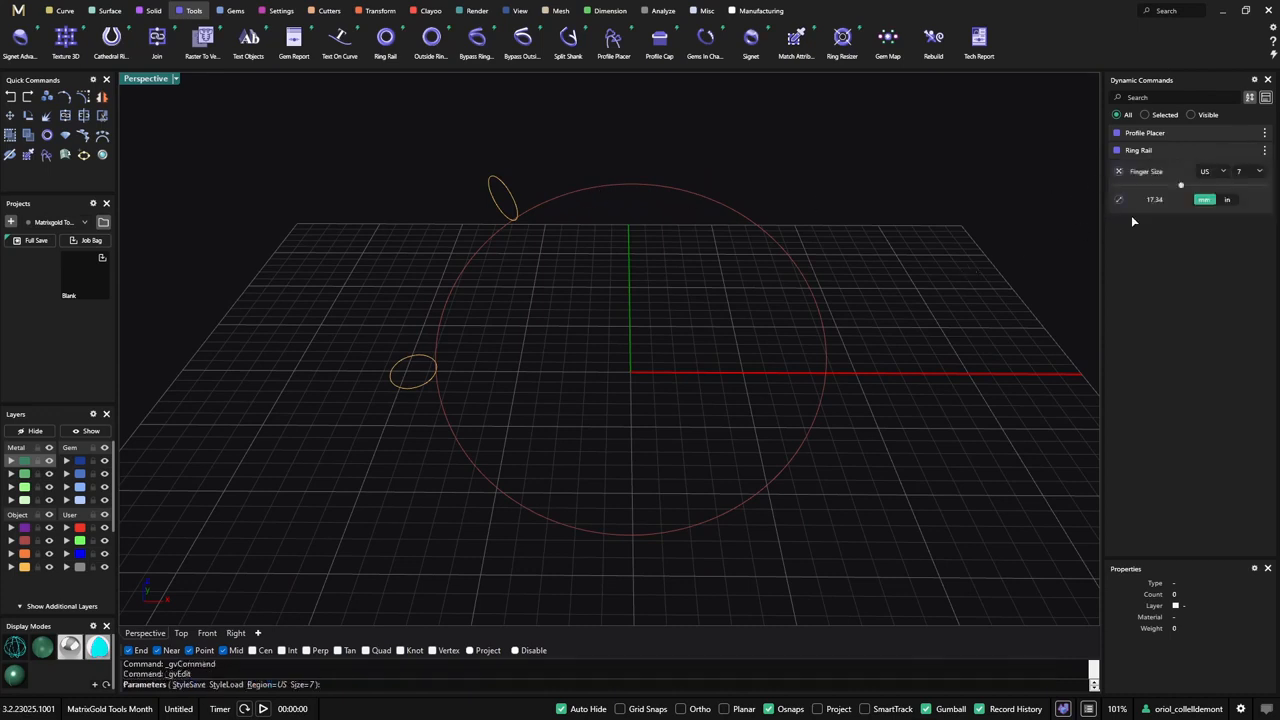
drag(1181, 187, 1183, 187)
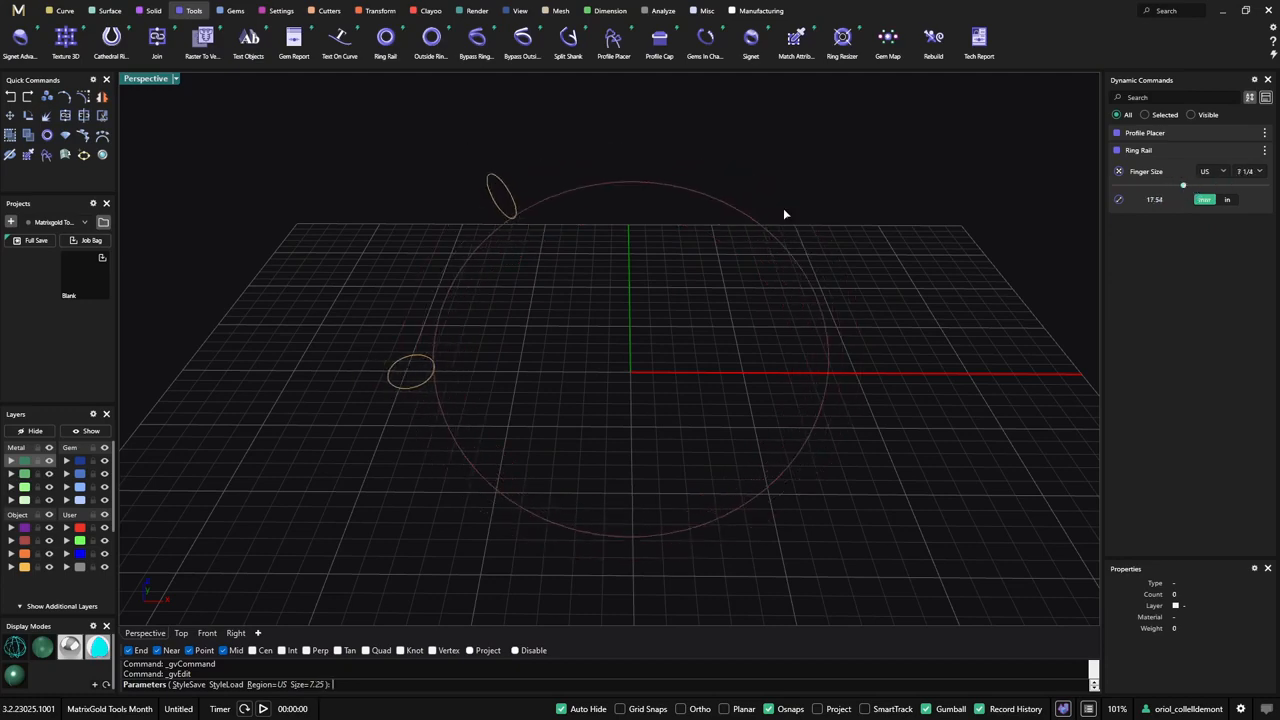
right_click(569, 346)
right_drag(569, 346, 571, 391)
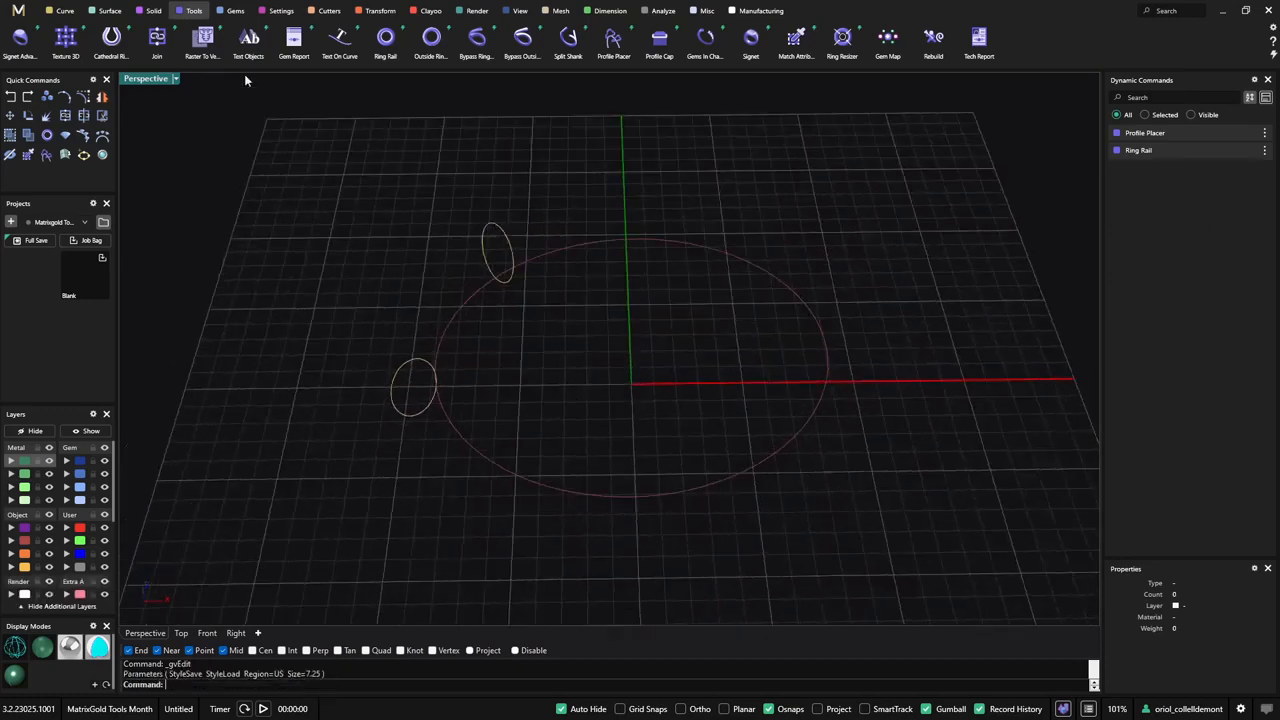
- Draw a freeform closed Smart Curve with eight control points on the grid, overlapping the ring rail's footprint
click(62, 11)
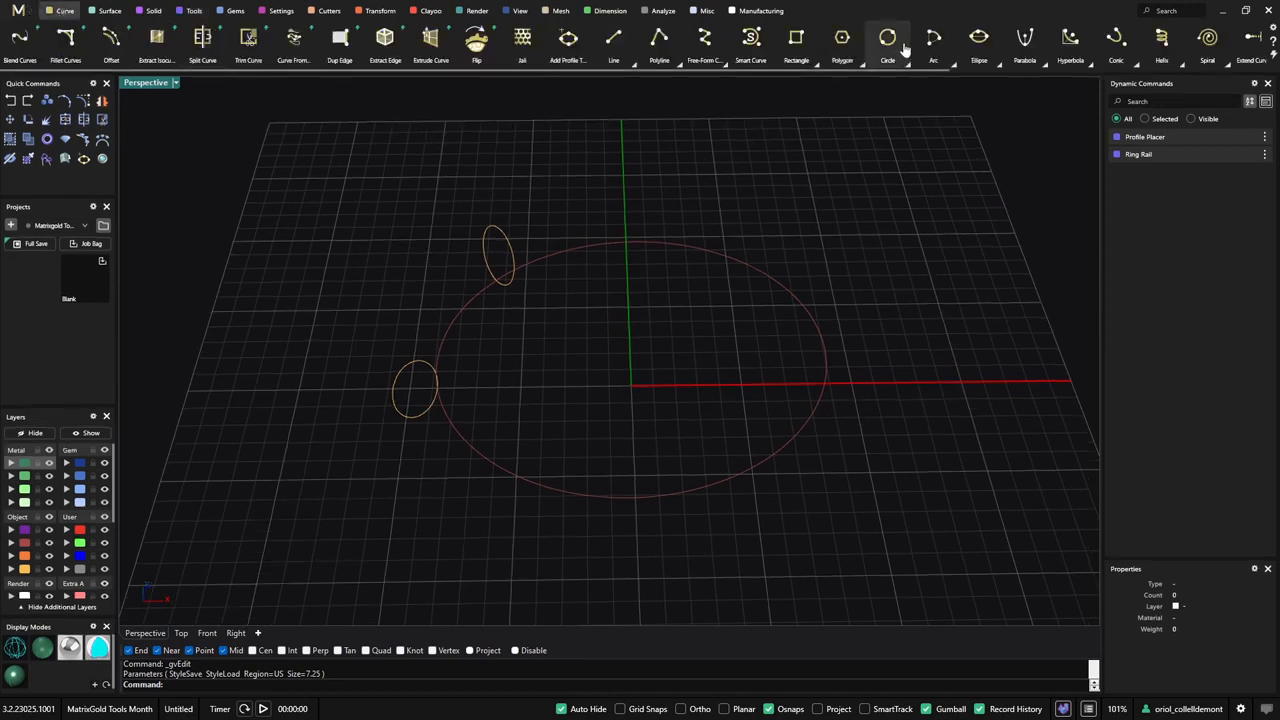
click(750, 37)
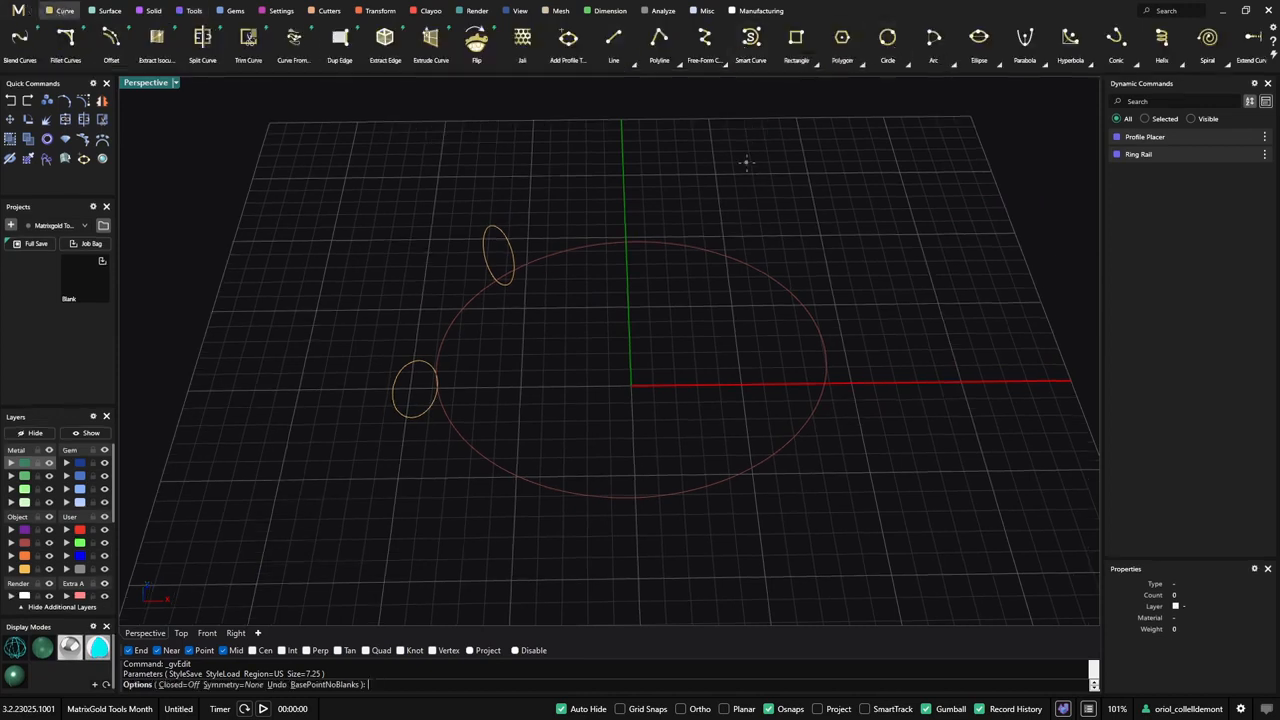
click(745, 162)
click(603, 198)
click(628, 330)
click(704, 406)
click(908, 309)
click(981, 262)
click(934, 167)
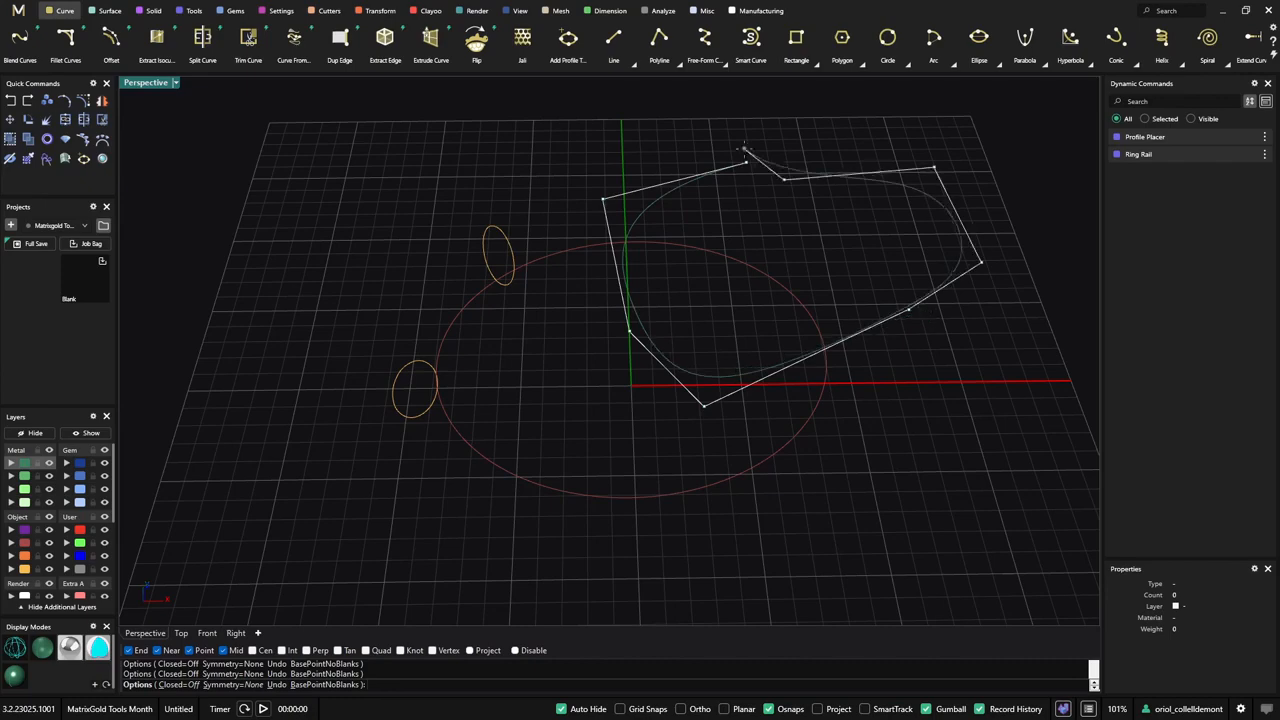
click(784, 179)
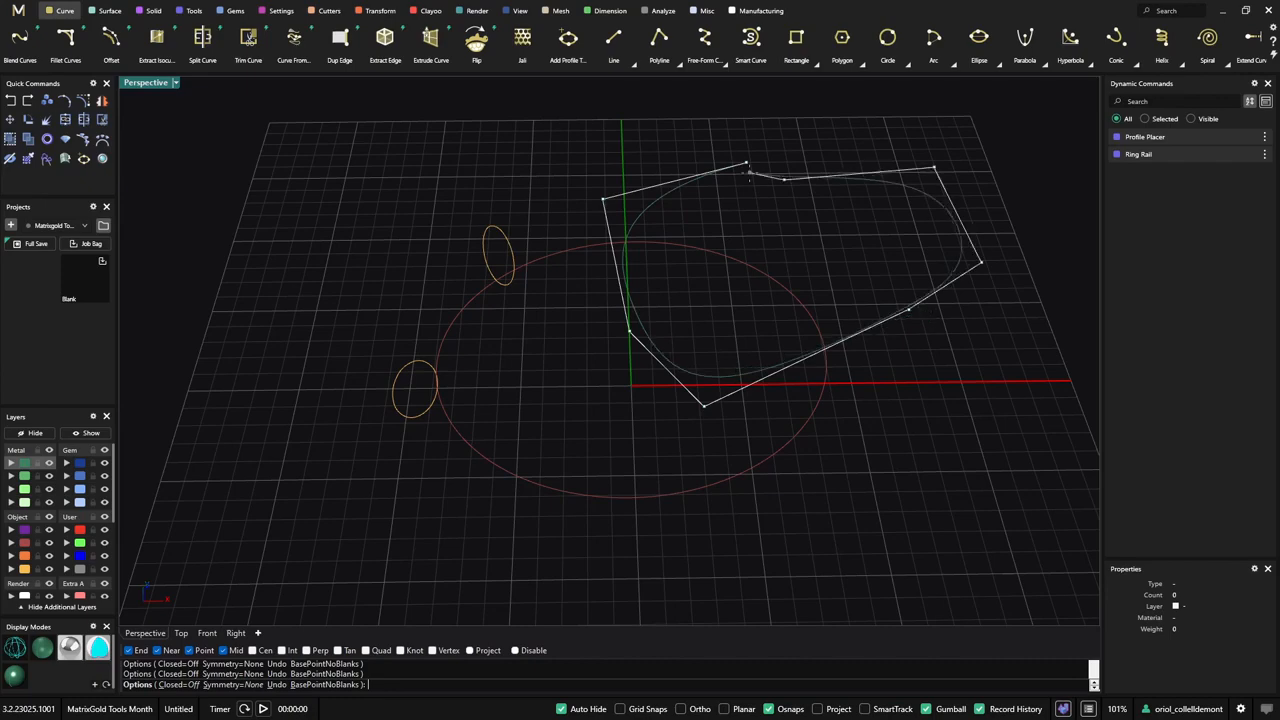
click(189, 685)
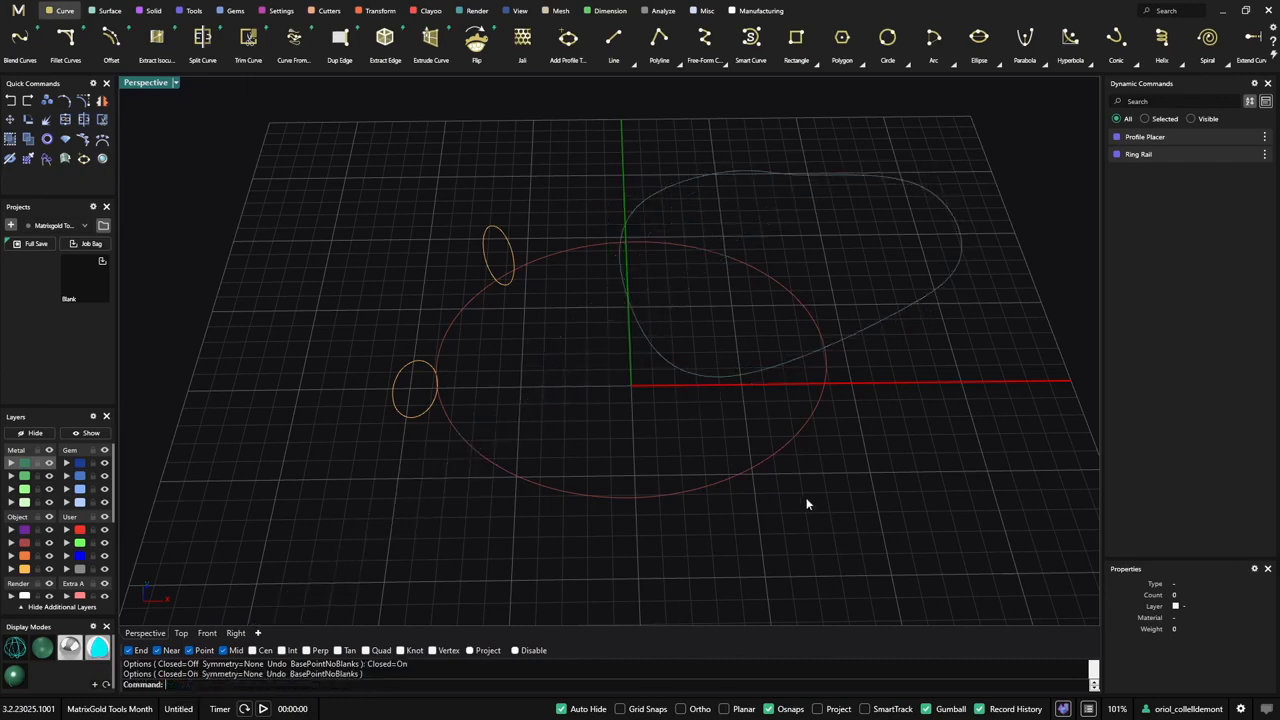
- Edit the Profile Placer and reassign its base curve to the freeform closed curve
right_drag(806, 503, 818, 378)
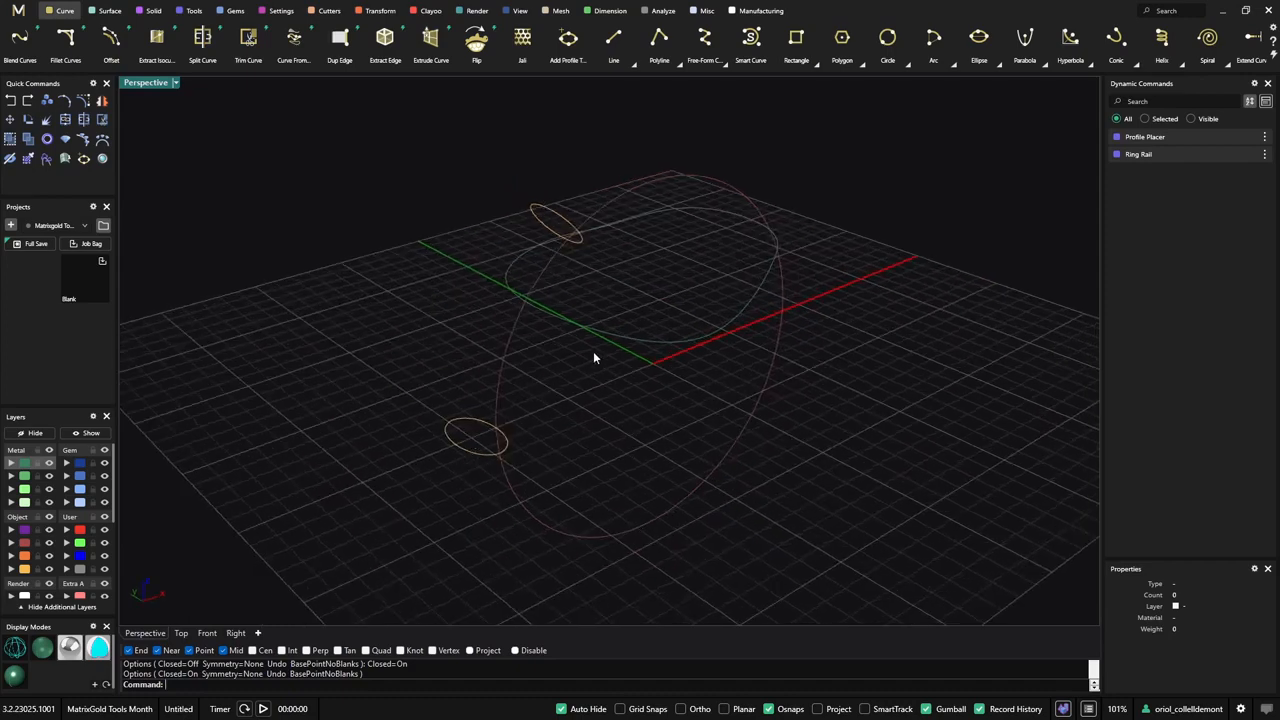
right_drag(594, 357, 950, 432)
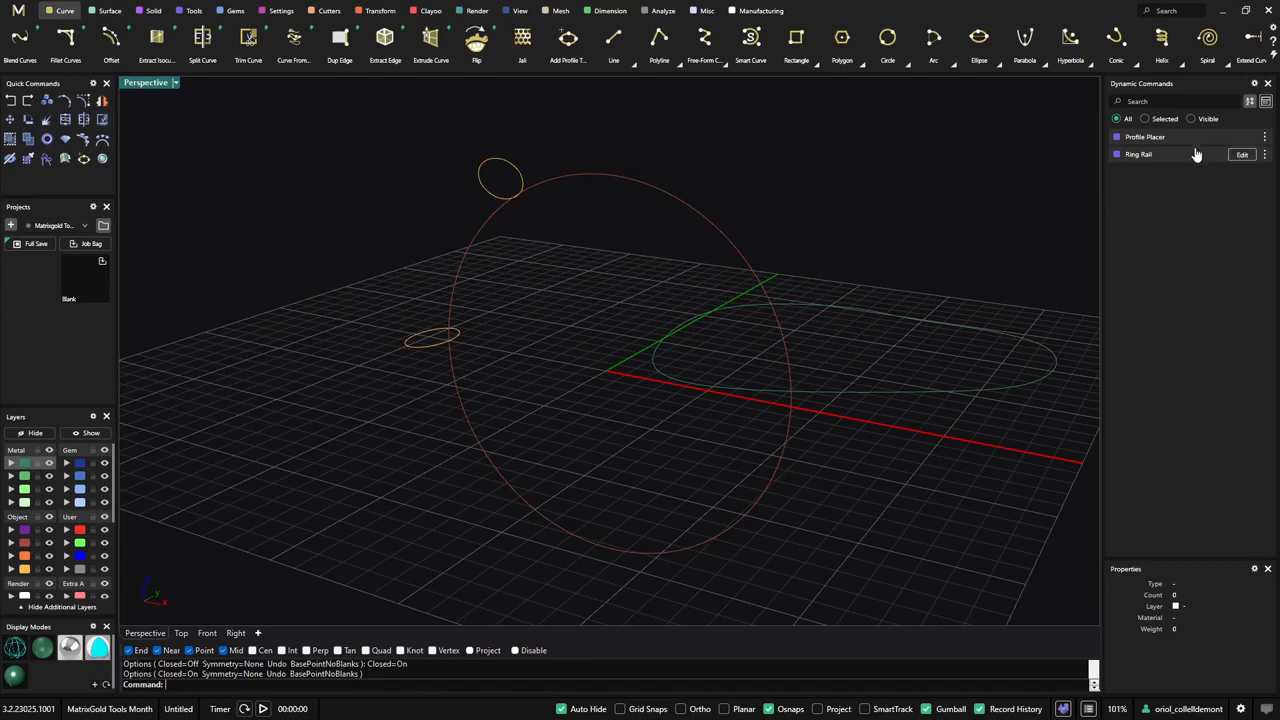
mouse_move(1192, 144)
click(1242, 140)
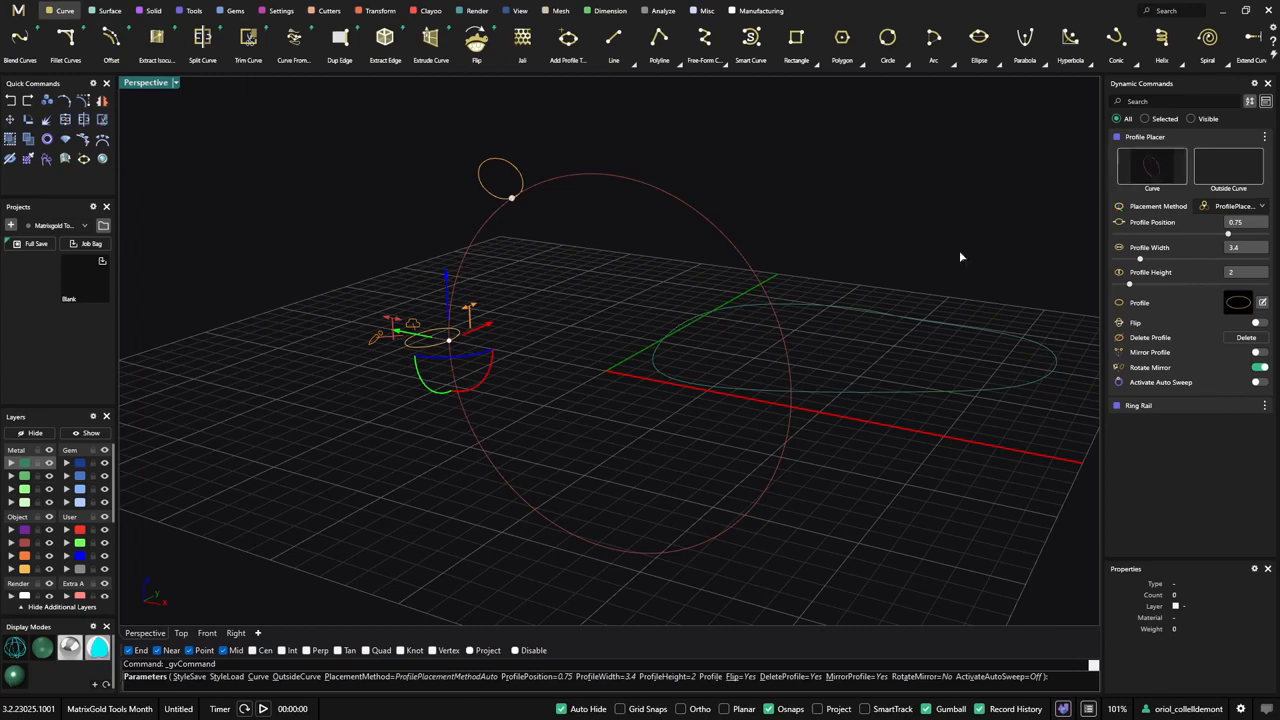
click(1148, 181)
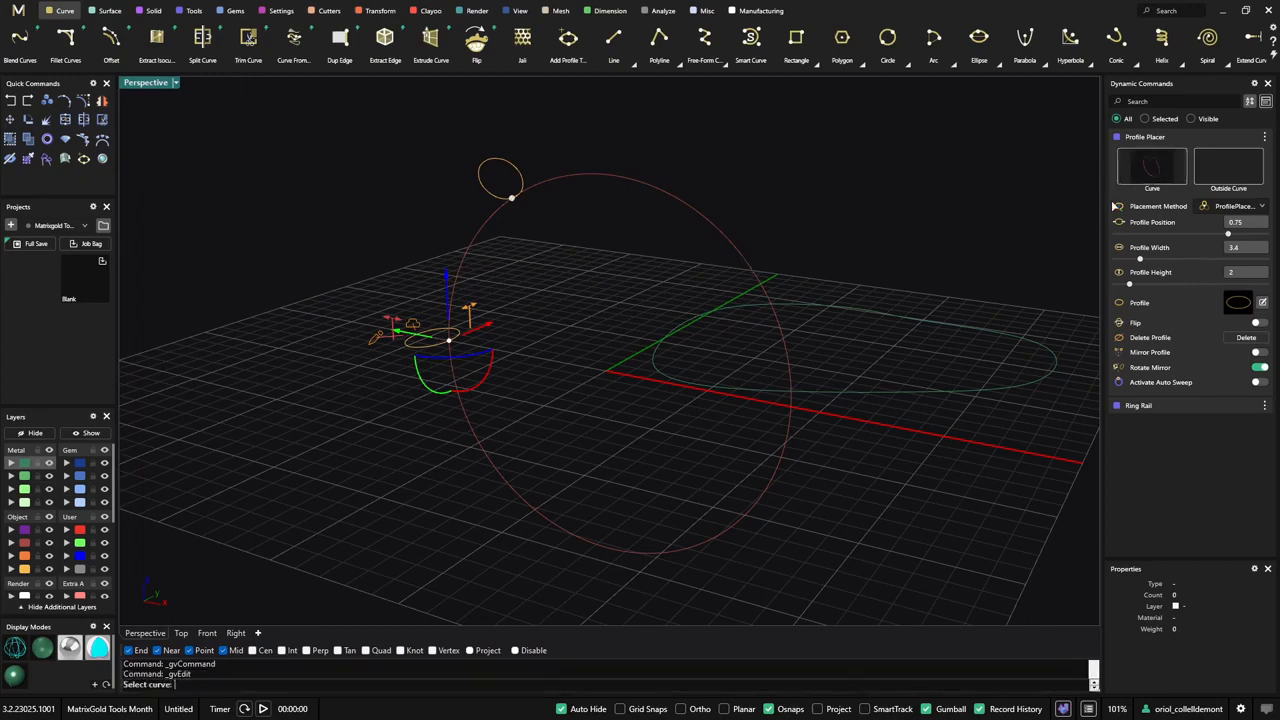
click(1006, 338)
right_drag(964, 438, 985, 437)
right_drag(965, 172, 937, 240)
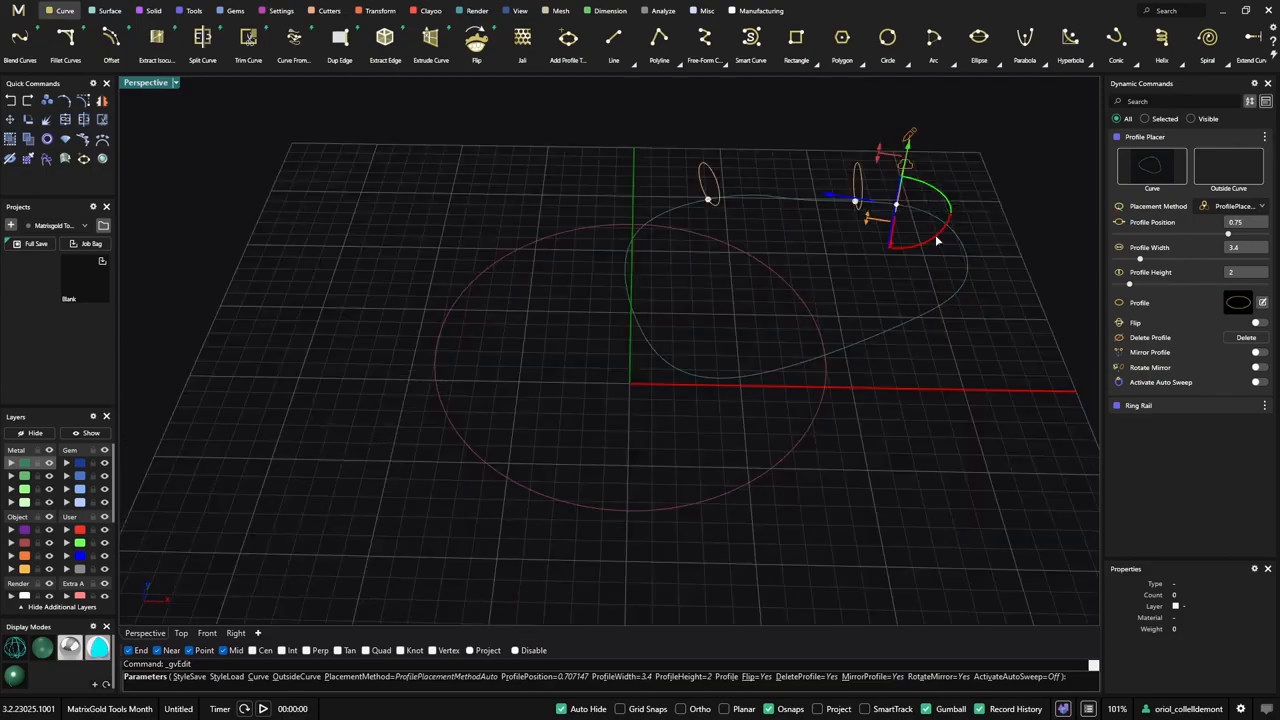
- Turn on Rotate Mirror for the active profile and finish the Profile Placer edit
click(1258, 367)
right_drag(1033, 368, 643, 203)
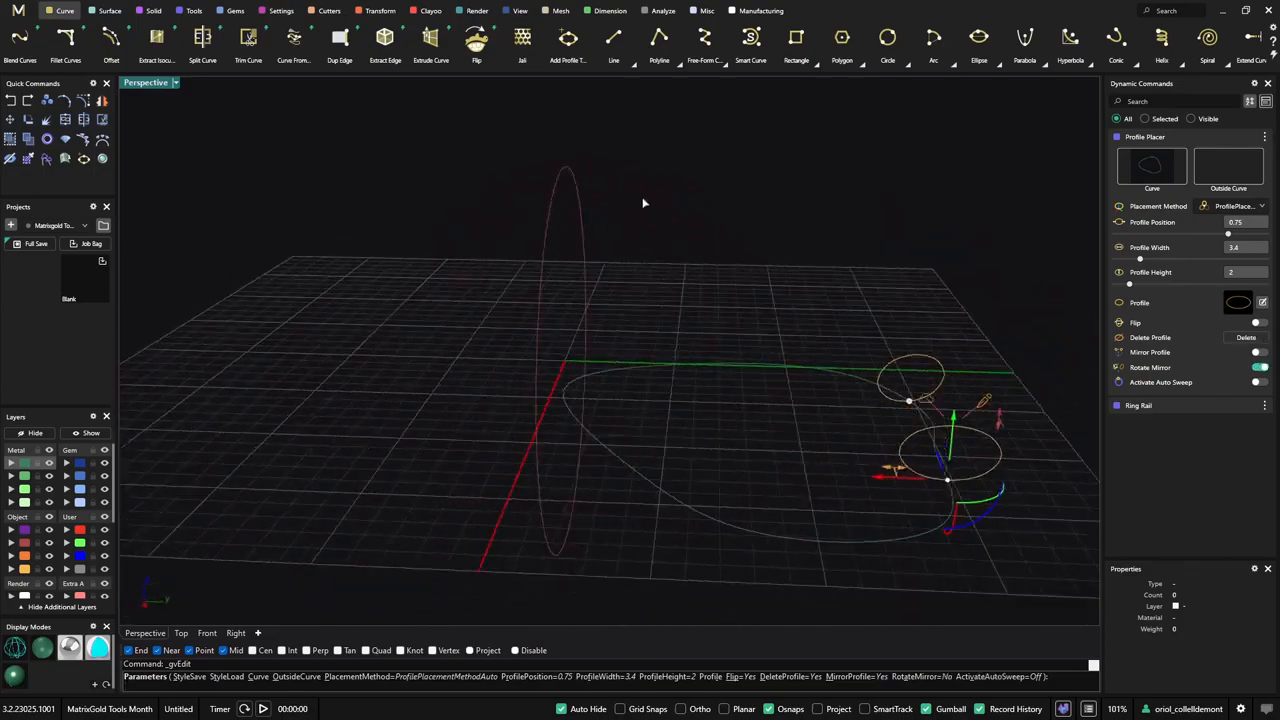
right_click(700, 288)
- Select both profiles placed on the freeform curve and copy them
right_drag(700, 288, 903, 337)
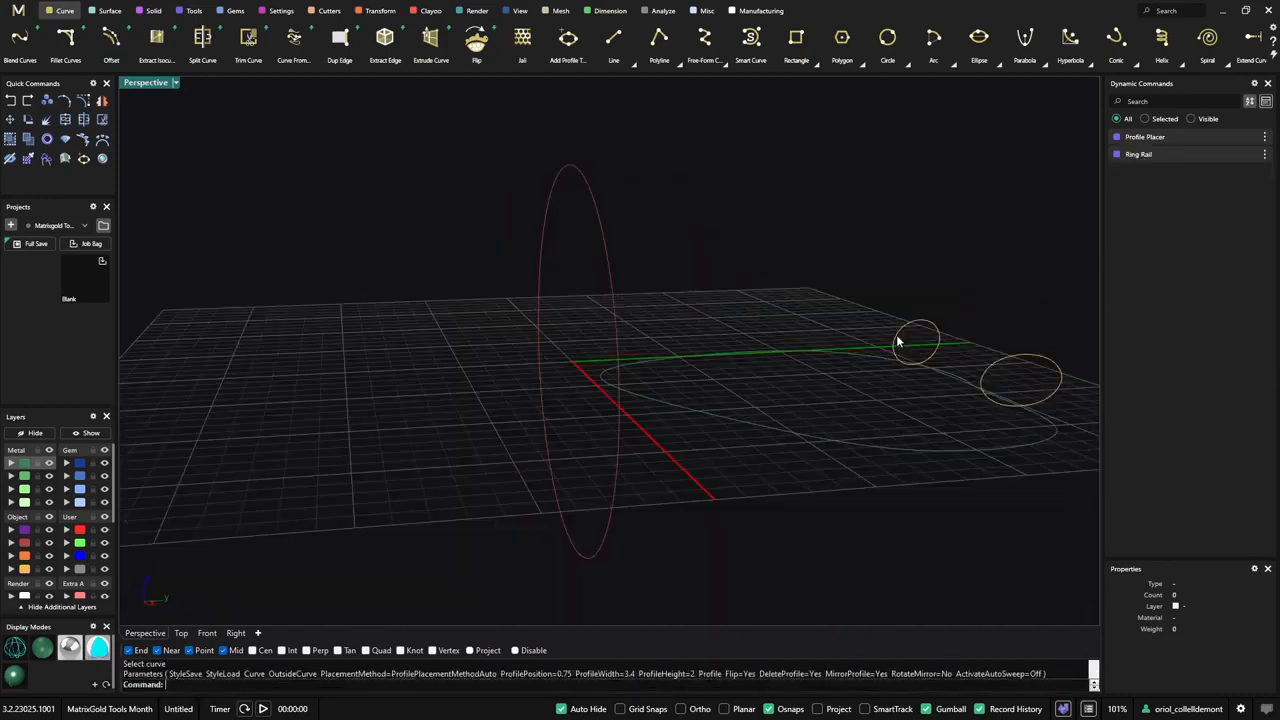
right_drag(752, 357, 772, 358)
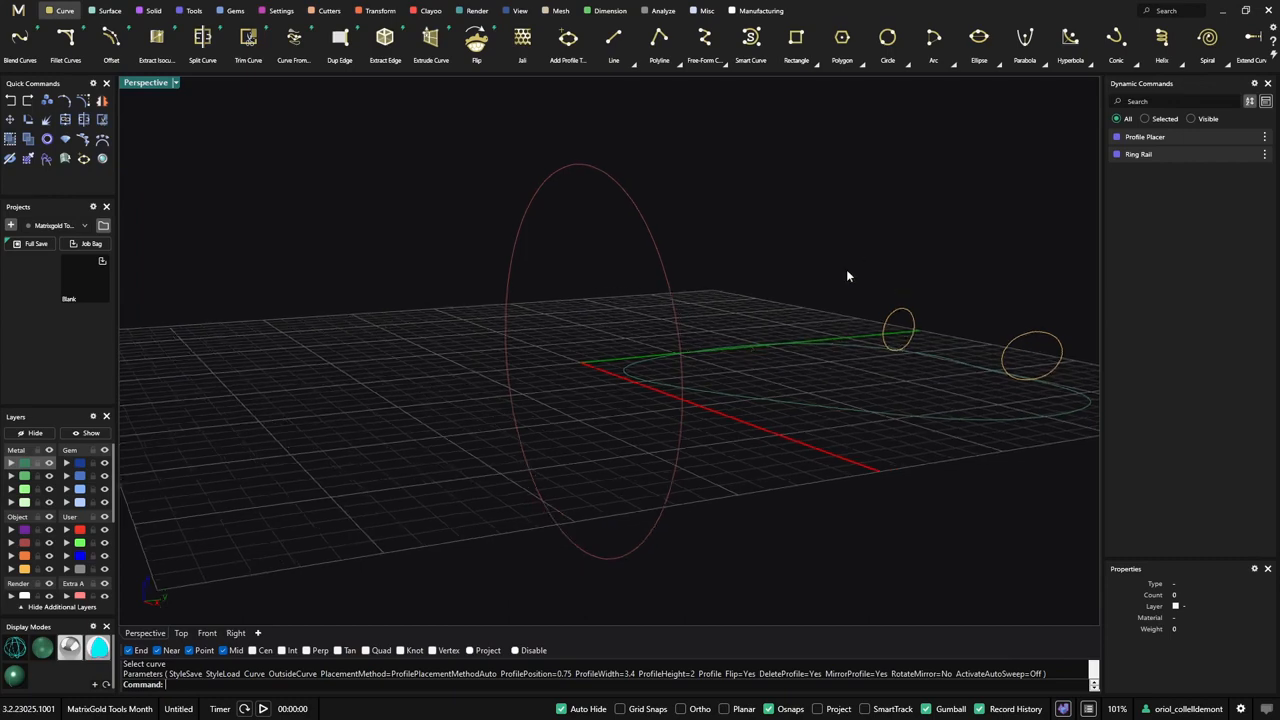
right_drag(846, 274, 704, 243)
drag(704, 243, 951, 385)
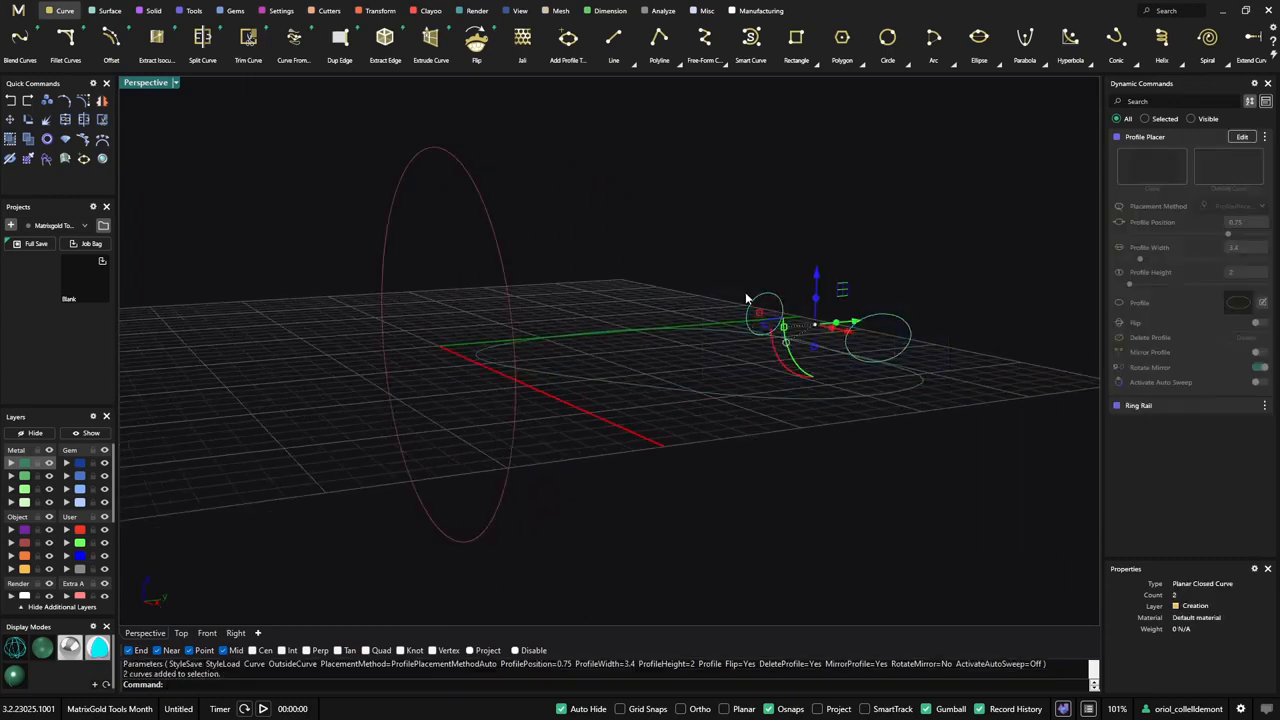
key(ctrl+c)
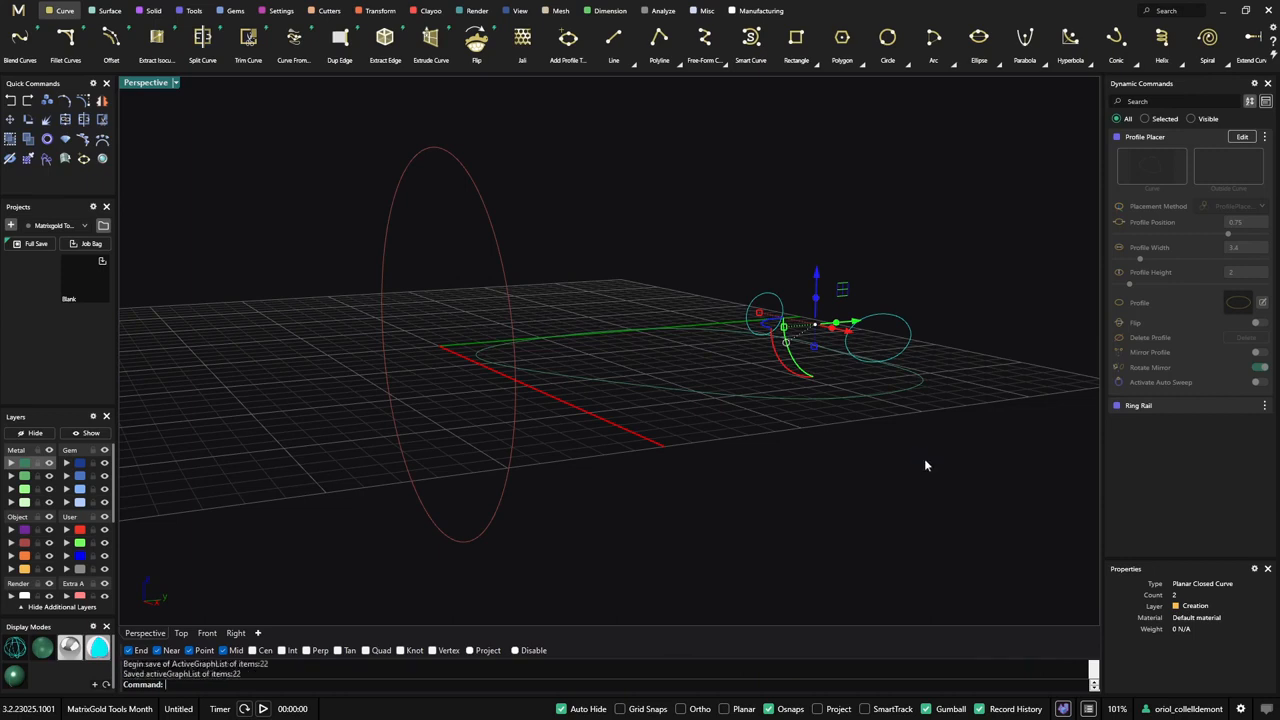
- Paste the copied profiles and reassign the base curve of the new Profile Placer to the ring rail
key(ctrl+v)
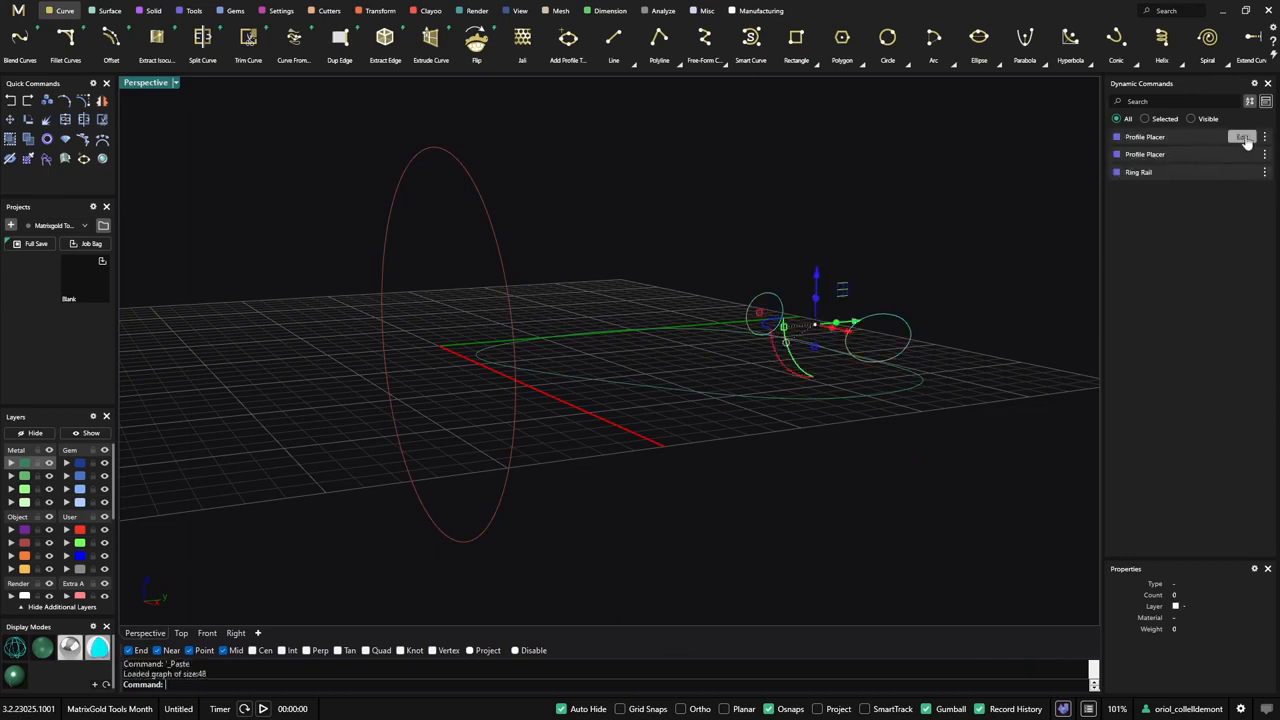
click(1242, 137)
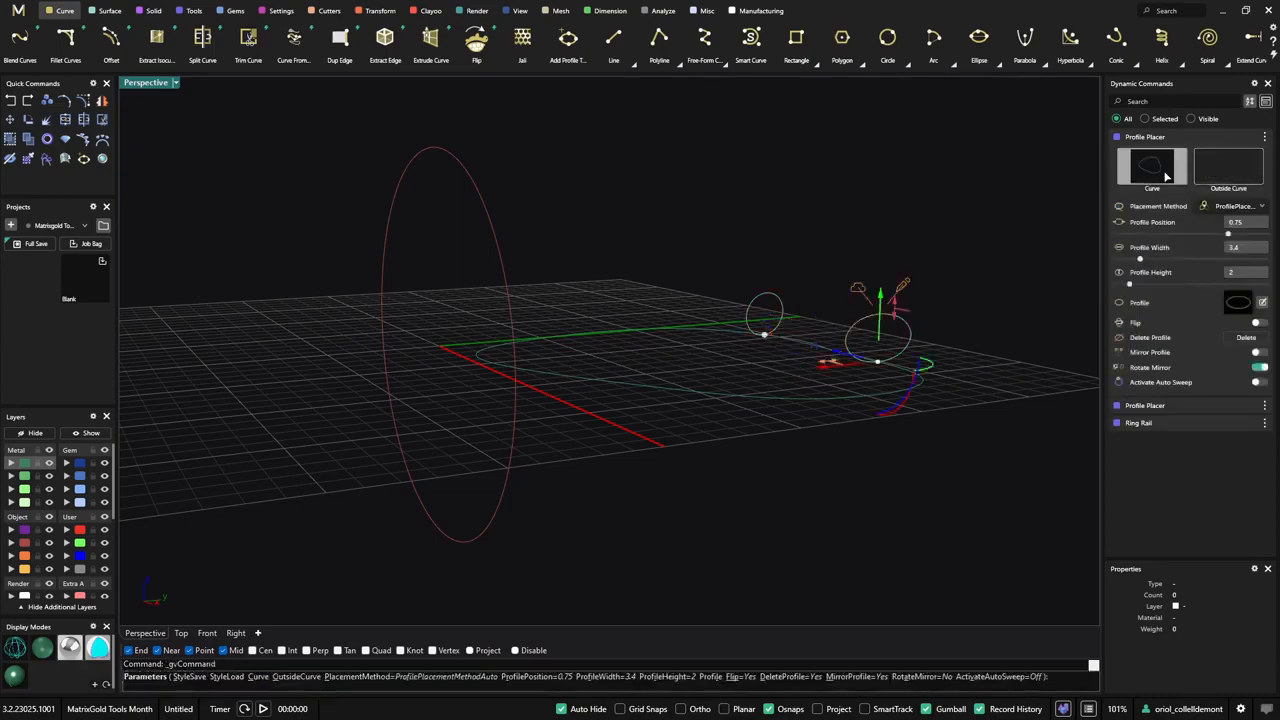
click(1152, 165)
click(472, 177)
right_drag(278, 300, 584, 314)
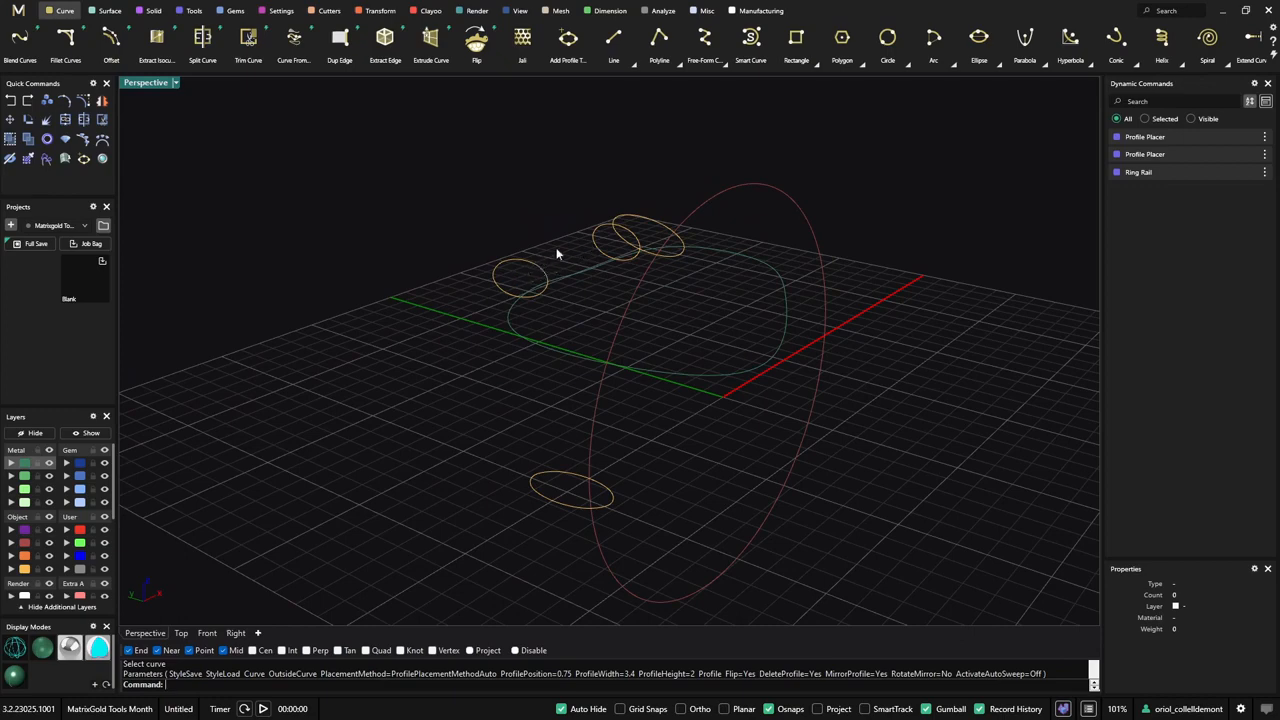
- Delete the freeform closed curve together with the two profiles placed on it
right_drag(557, 254, 617, 310)
right_drag(590, 396, 611, 423)
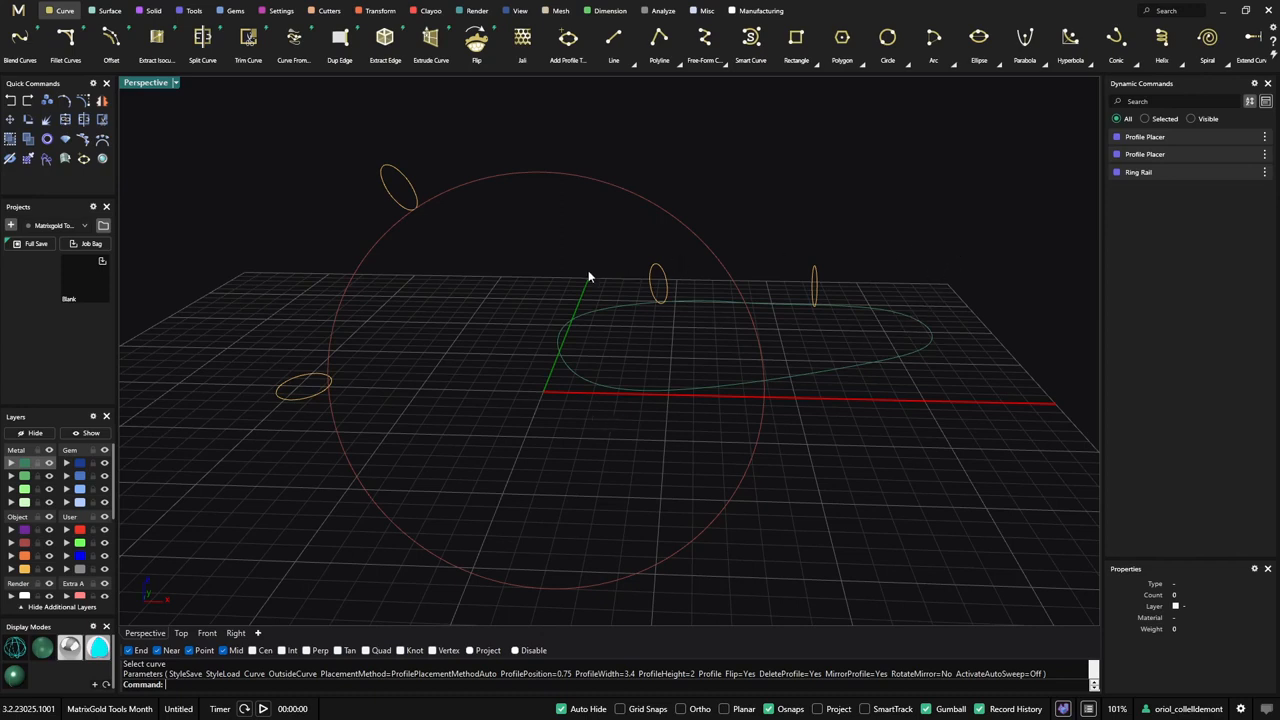
drag(498, 232, 1011, 487)
key(Delete)
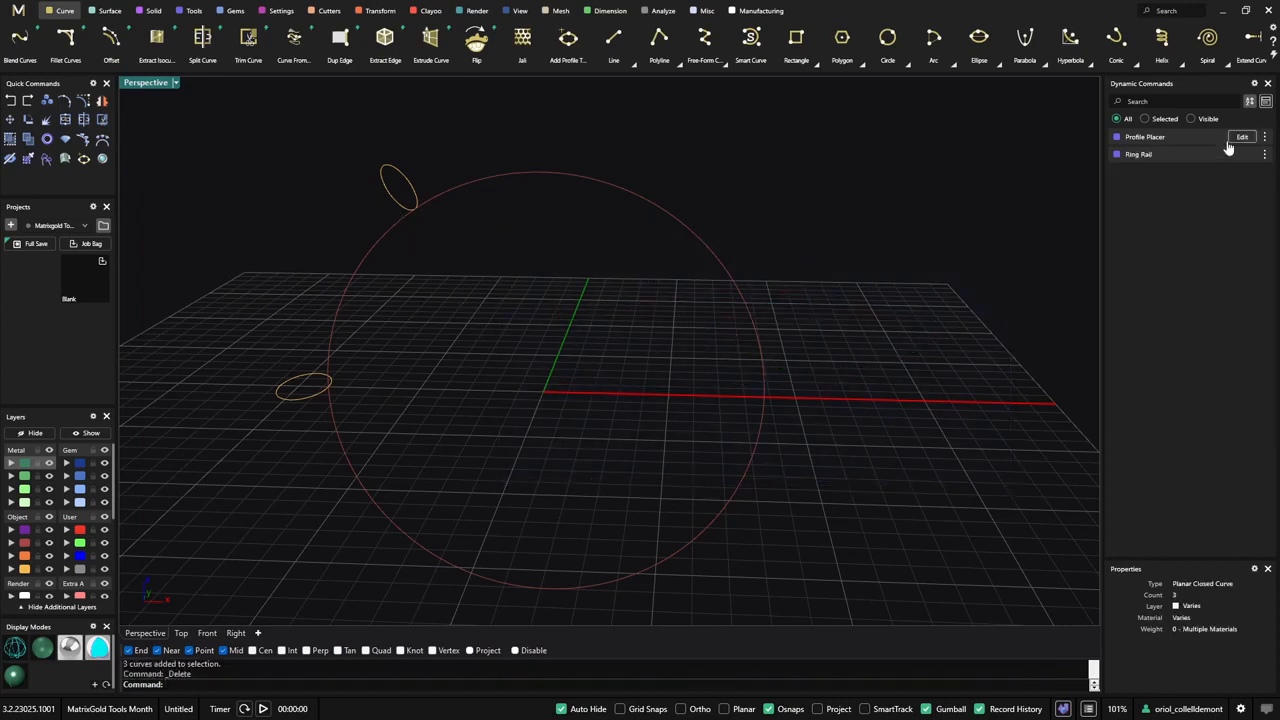
- Edit the remaining Profile Placer, delete its active profile and slide the other profile to position 1 at the top of the ring rail
click(1245, 137)
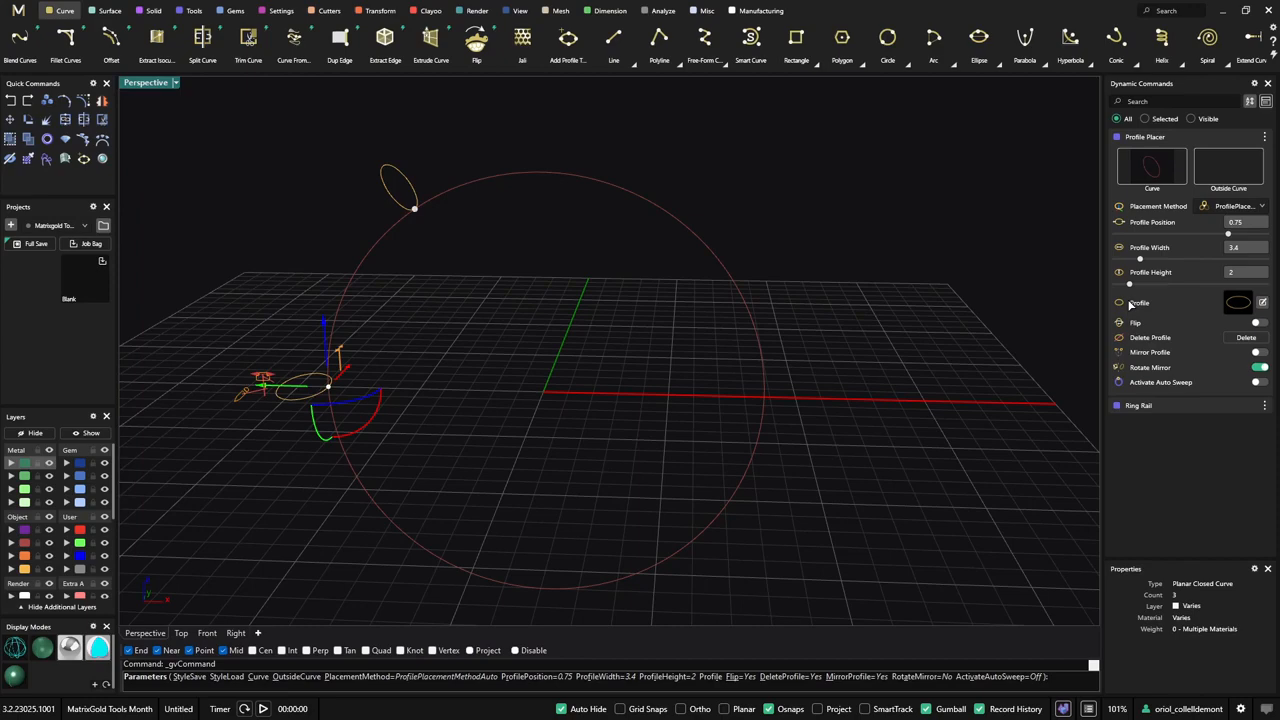
click(1250, 341)
drag(414, 209, 538, 195)
right_drag(513, 313, 634, 349)
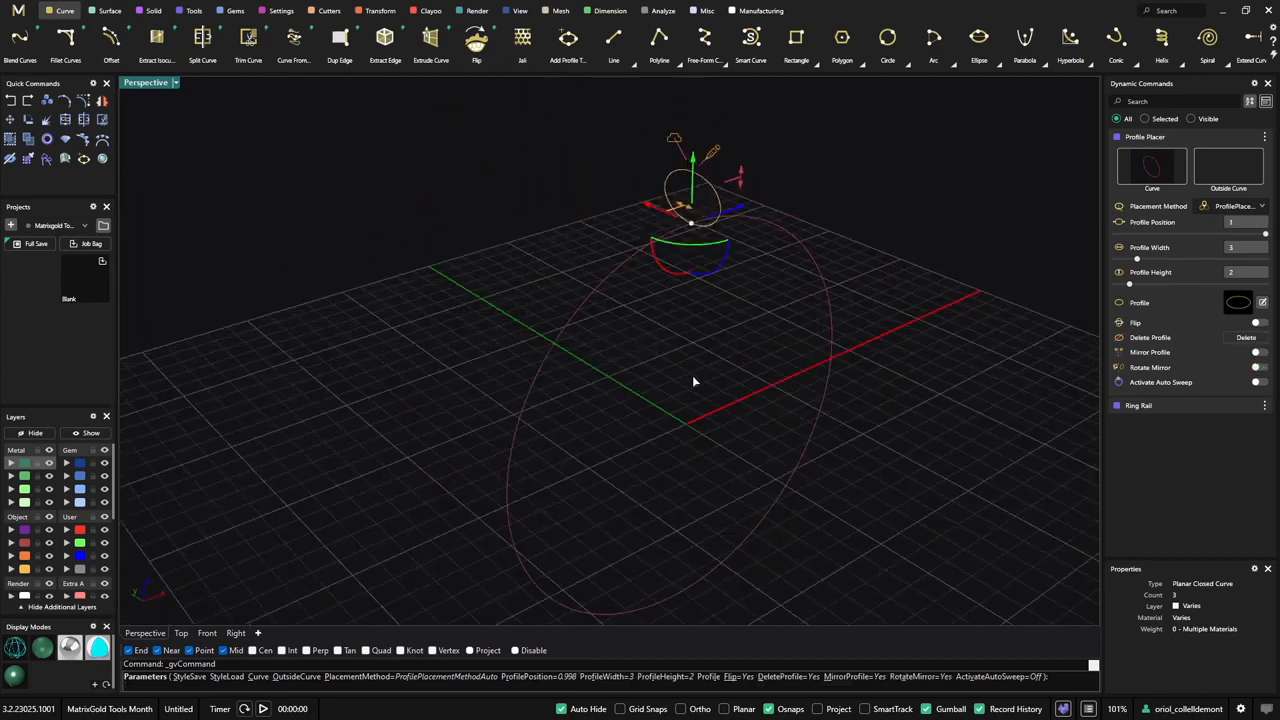
right_drag(691, 380, 581, 434)
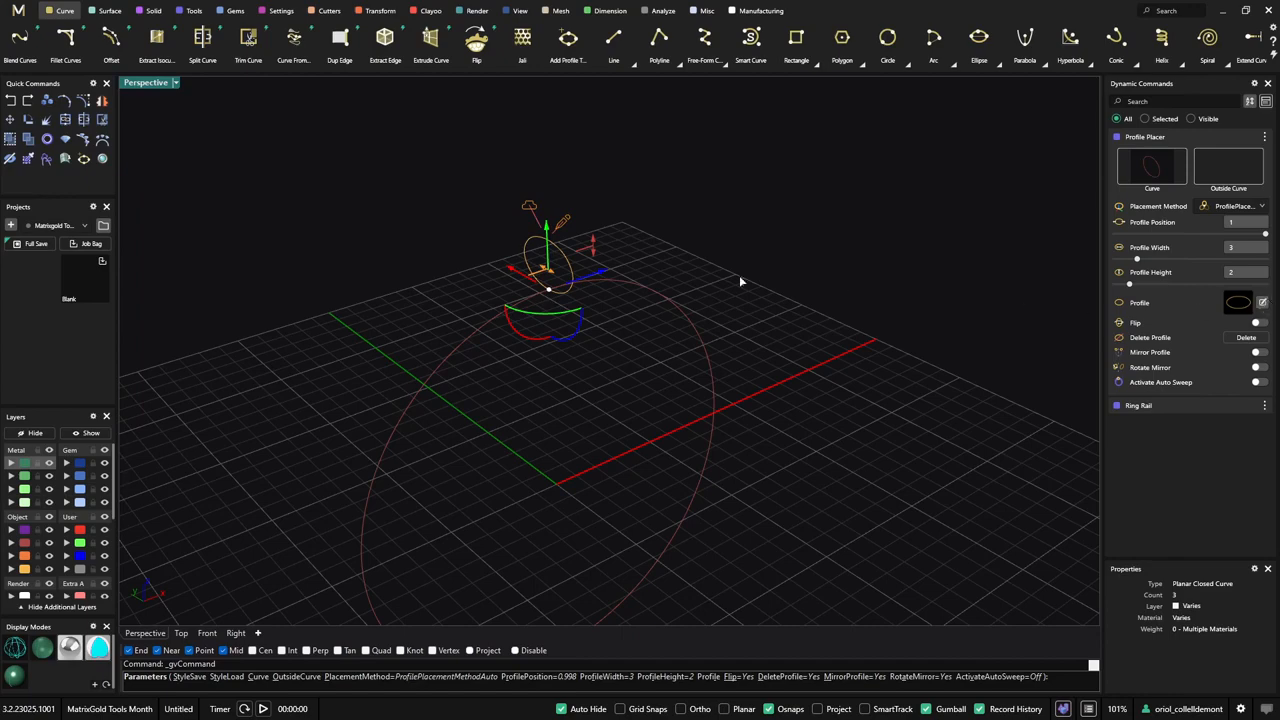
click(568, 223)
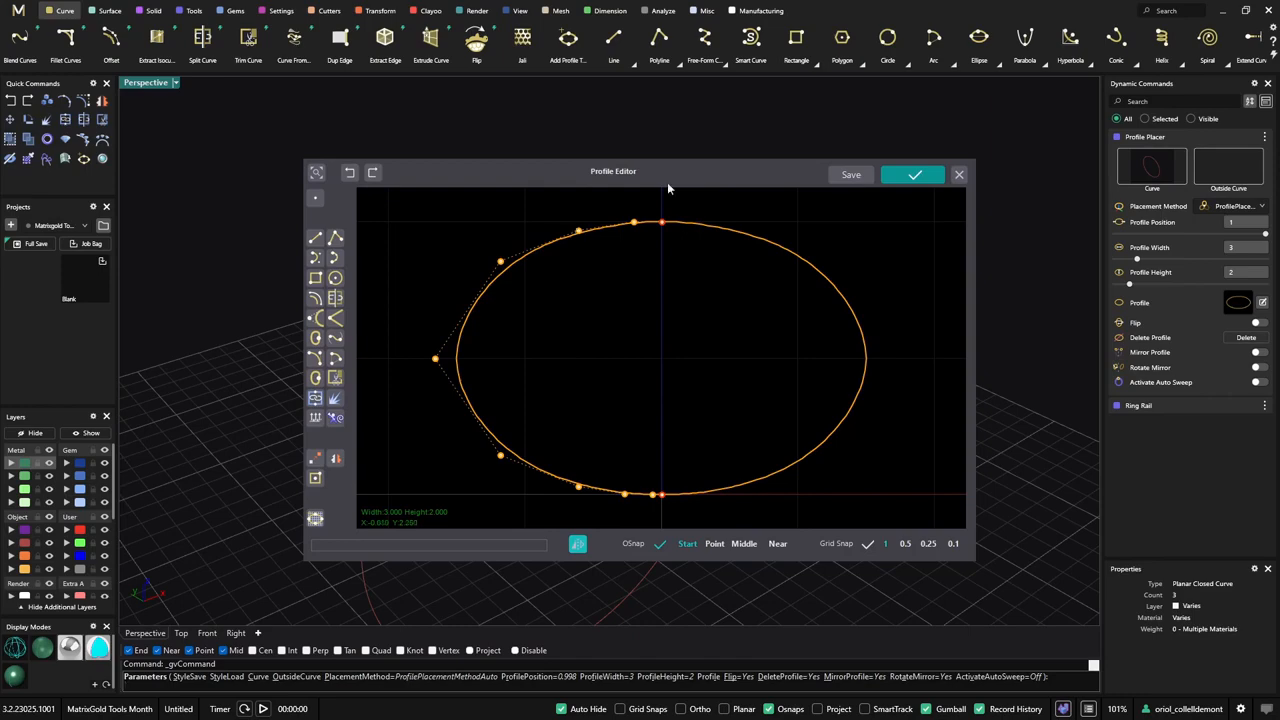
drag(667, 182, 957, 209)
right_drag(438, 386, 304, 396)
drag(994, 209, 840, 239)
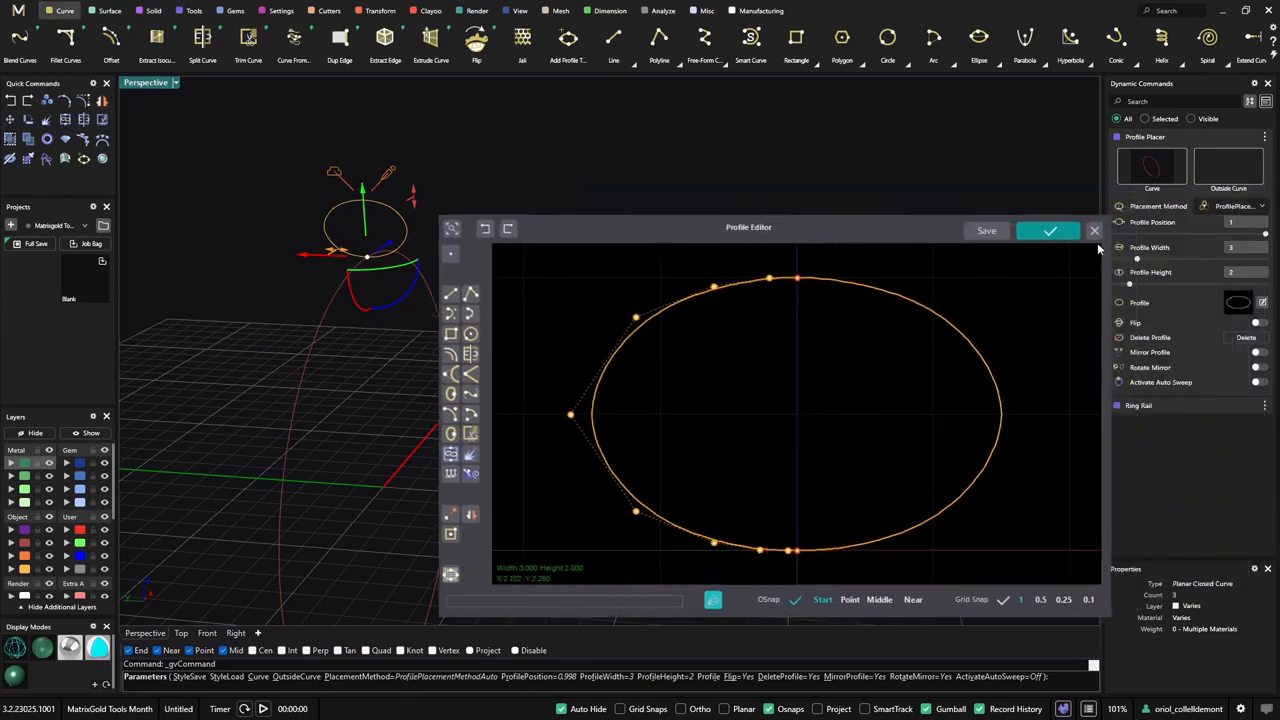
click(1095, 235)
- Turn on Activate Auto Sweep for the profile and show the Perspective view shaded
click(1257, 383)
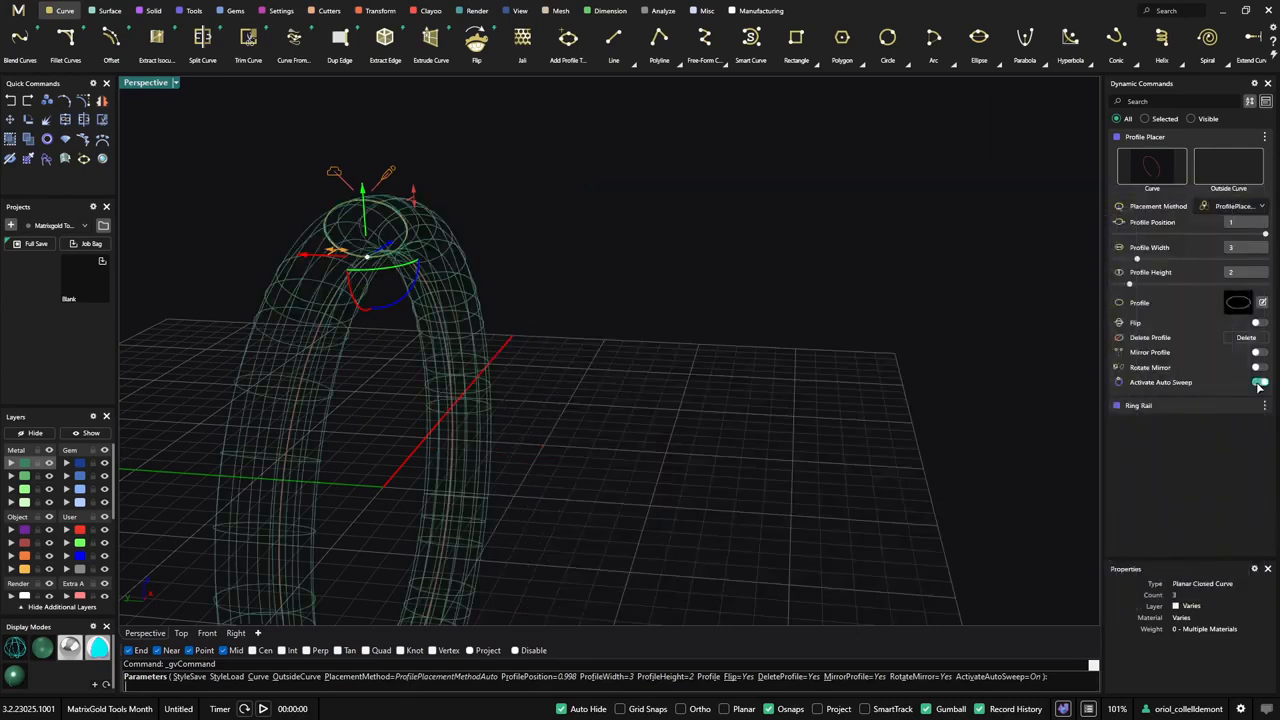
click(38, 652)
mouse_move(364, 476)
right_down()
mouse_move(434, 450)
mouse_move(251, 561)
right_up()
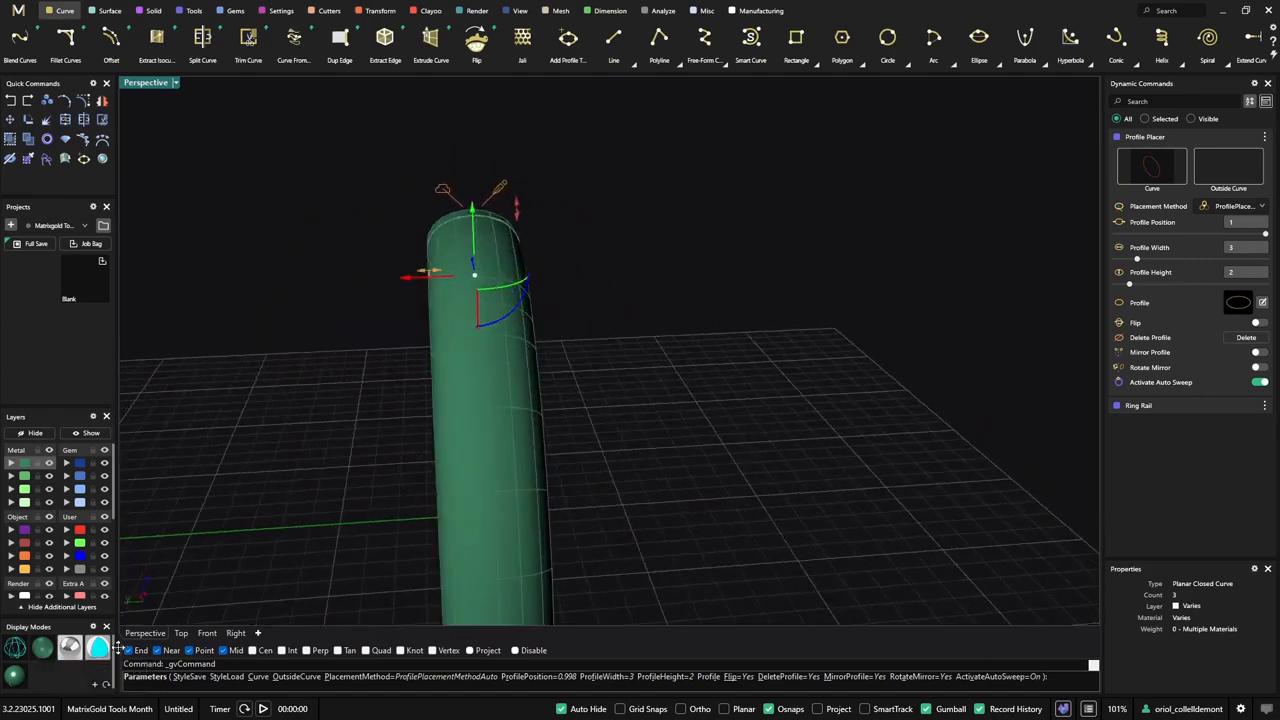
- Switch to the Right view and open the ring profile in the Profile Editor beside the swept ring
click(207, 633)
click(236, 633)
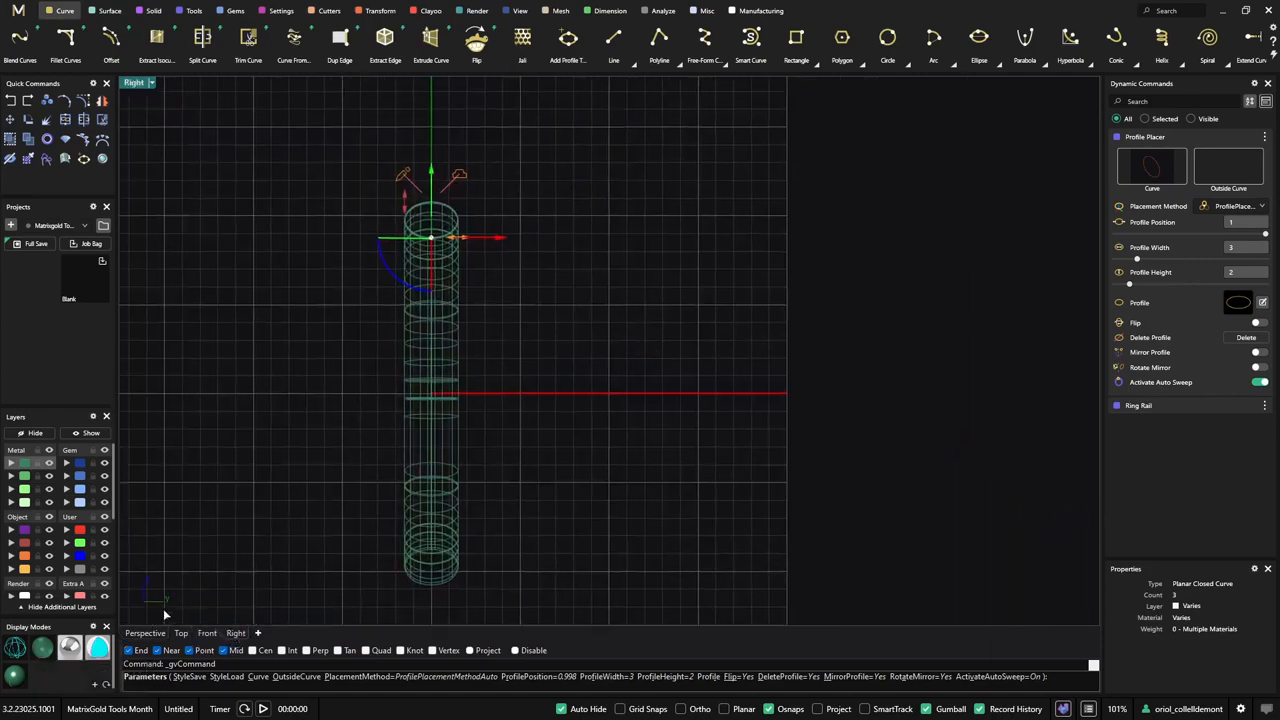
right_drag(564, 319, 554, 449)
scroll(439, 325, up, 4)
scroll(509, 380, up, 2)
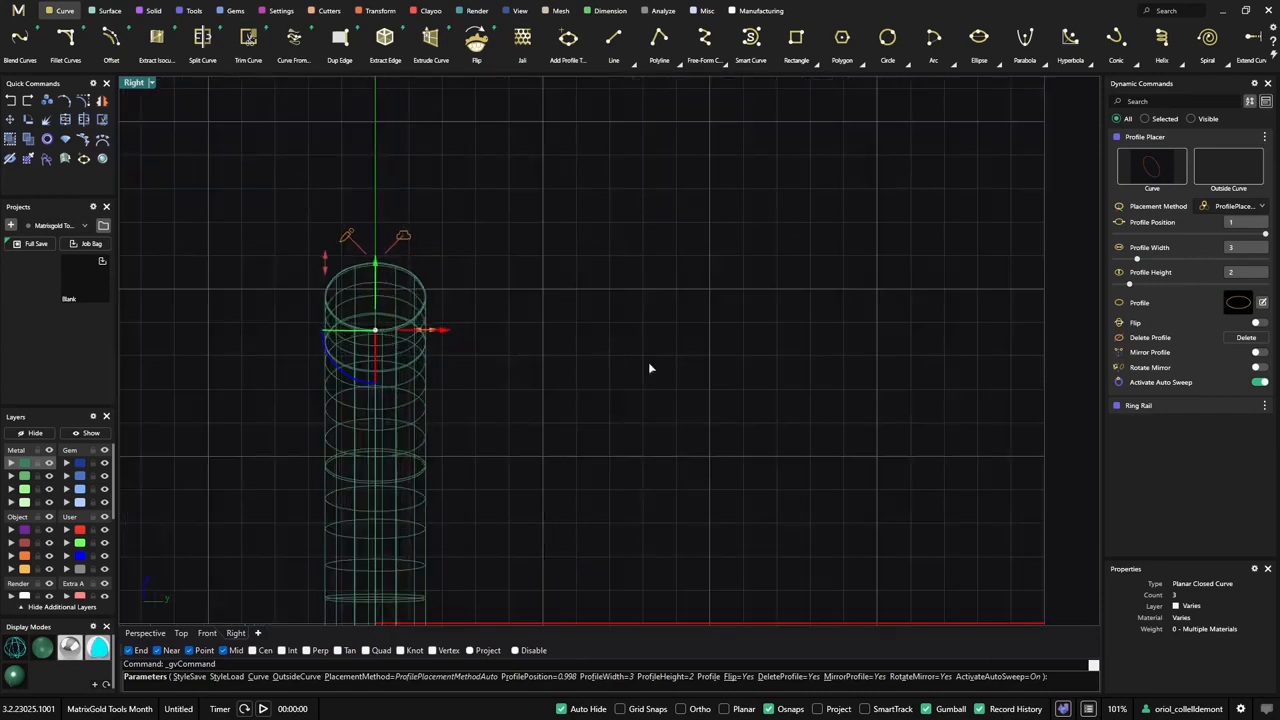
click(1262, 303)
drag(726, 184, 898, 170)
right_drag(426, 413, 371, 355)
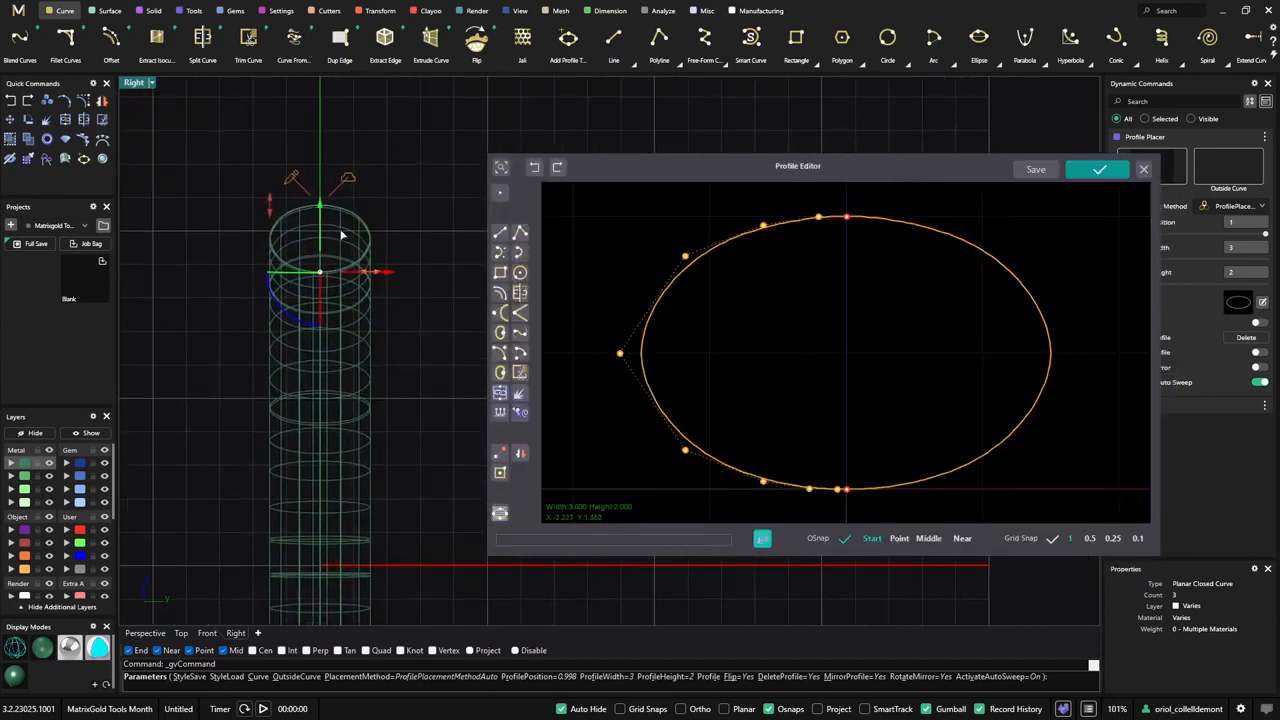
- Reshape the oval's upper half into a narrow neck with a wider cap, about 2.83 wide and 2 high, and shade the Right view
drag(686, 257, 755, 291)
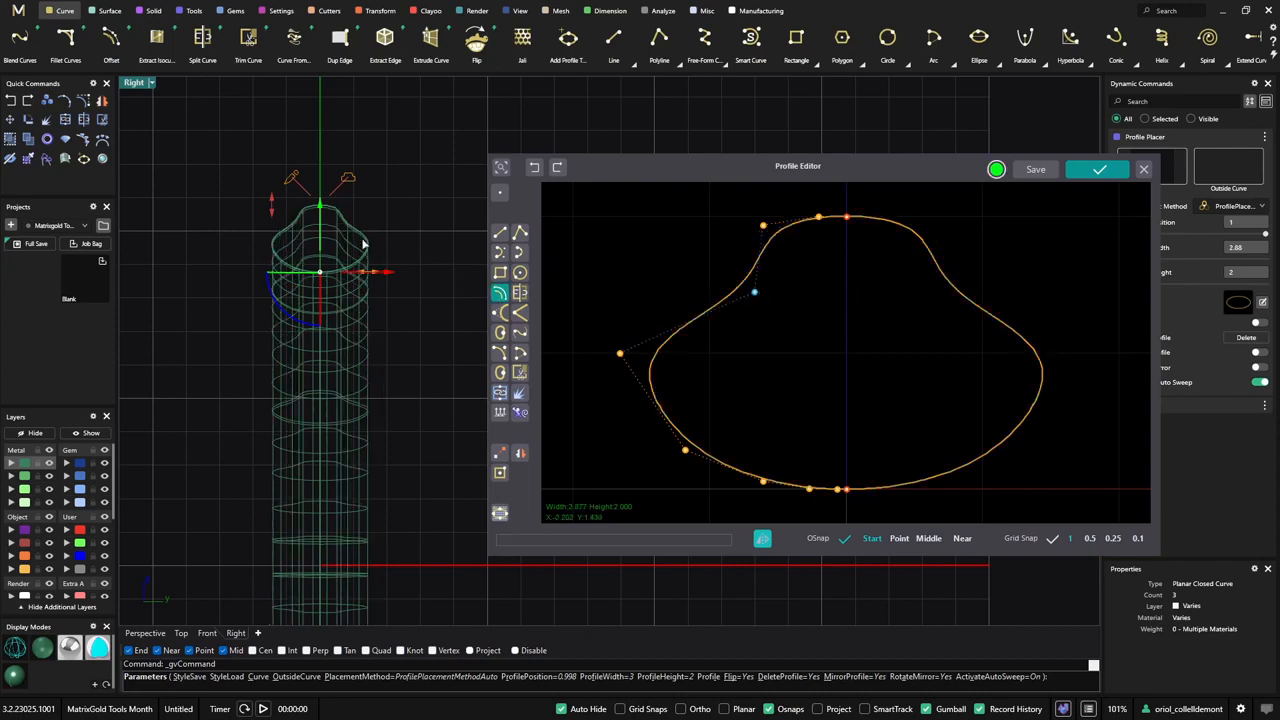
drag(763, 225, 694, 218)
click(38, 646)
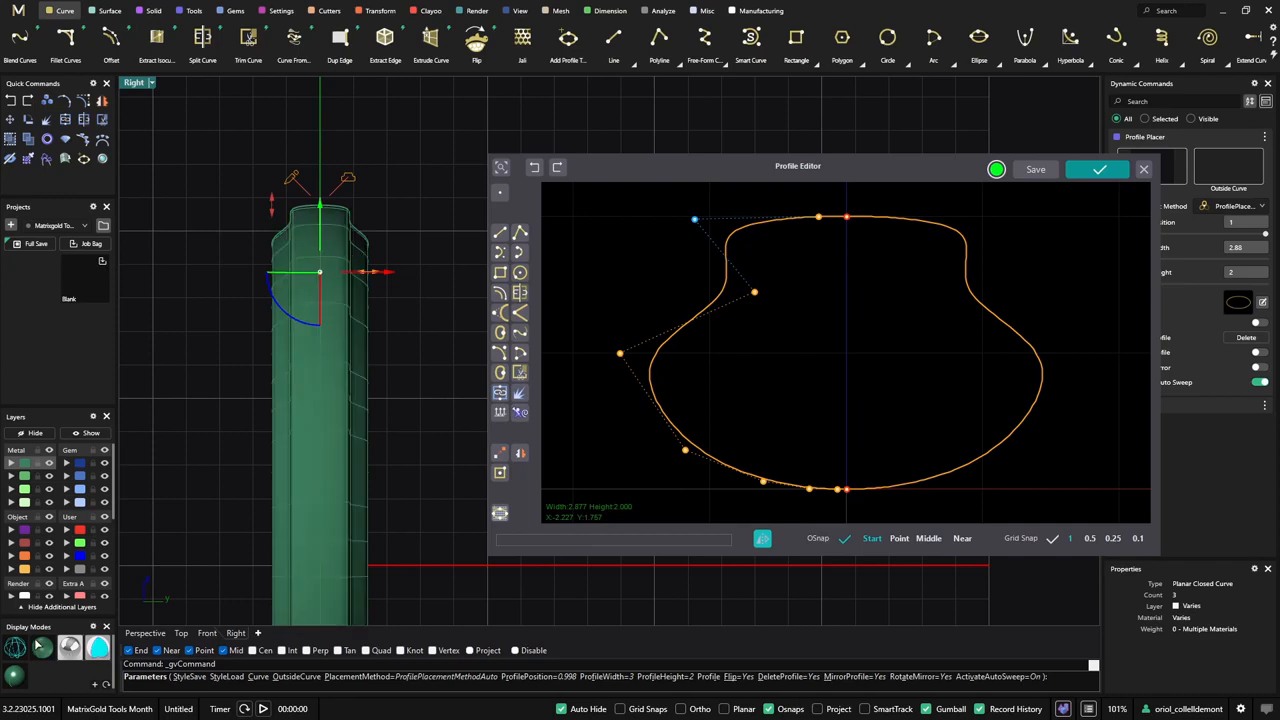
drag(754, 292, 794, 342)
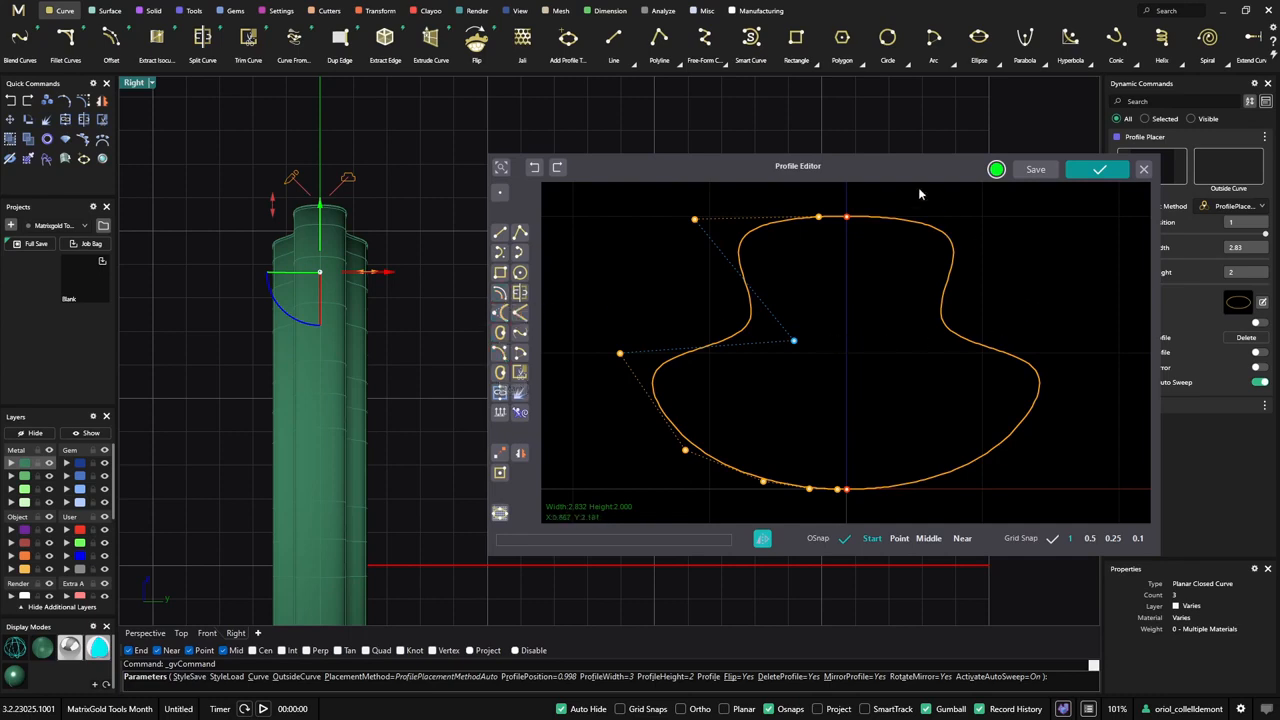
- Draw two vertical lines crossing the profile's lower edge, one on each side of the centre axis
drag(912, 173, 908, 143)
scroll(969, 240, down, 1)
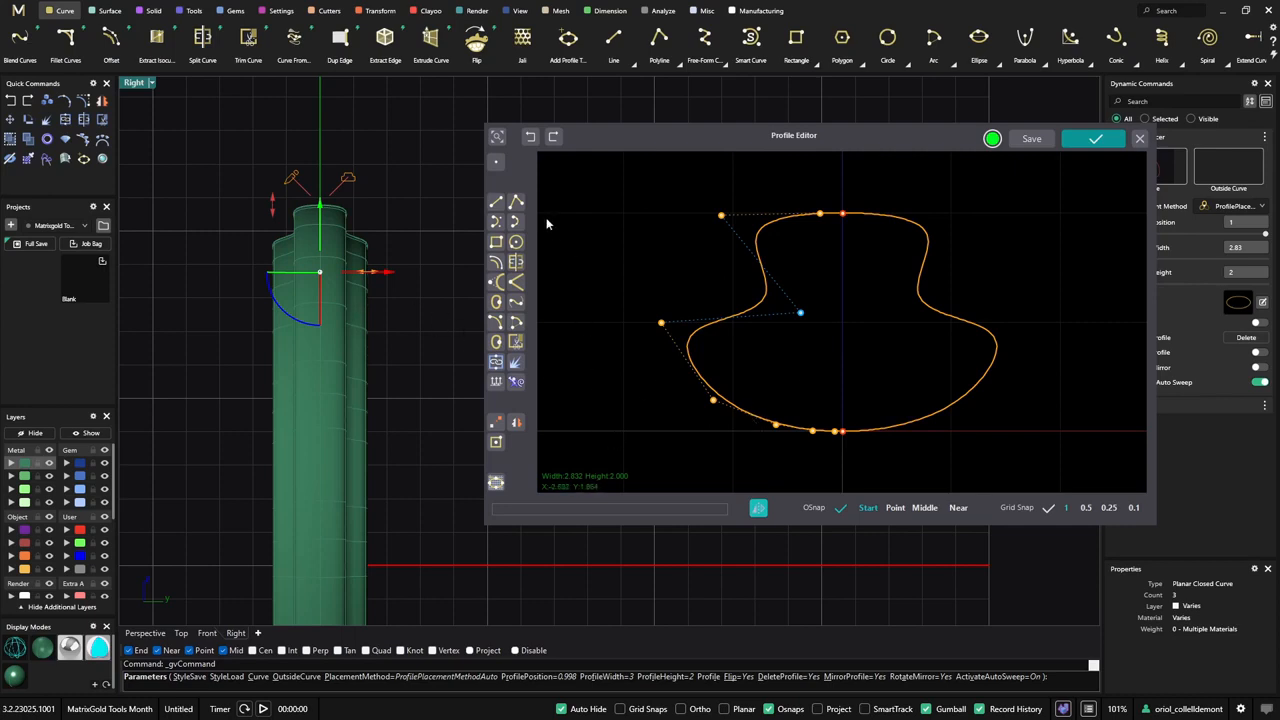
click(499, 204)
click(779, 369)
click(779, 470)
click(910, 371)
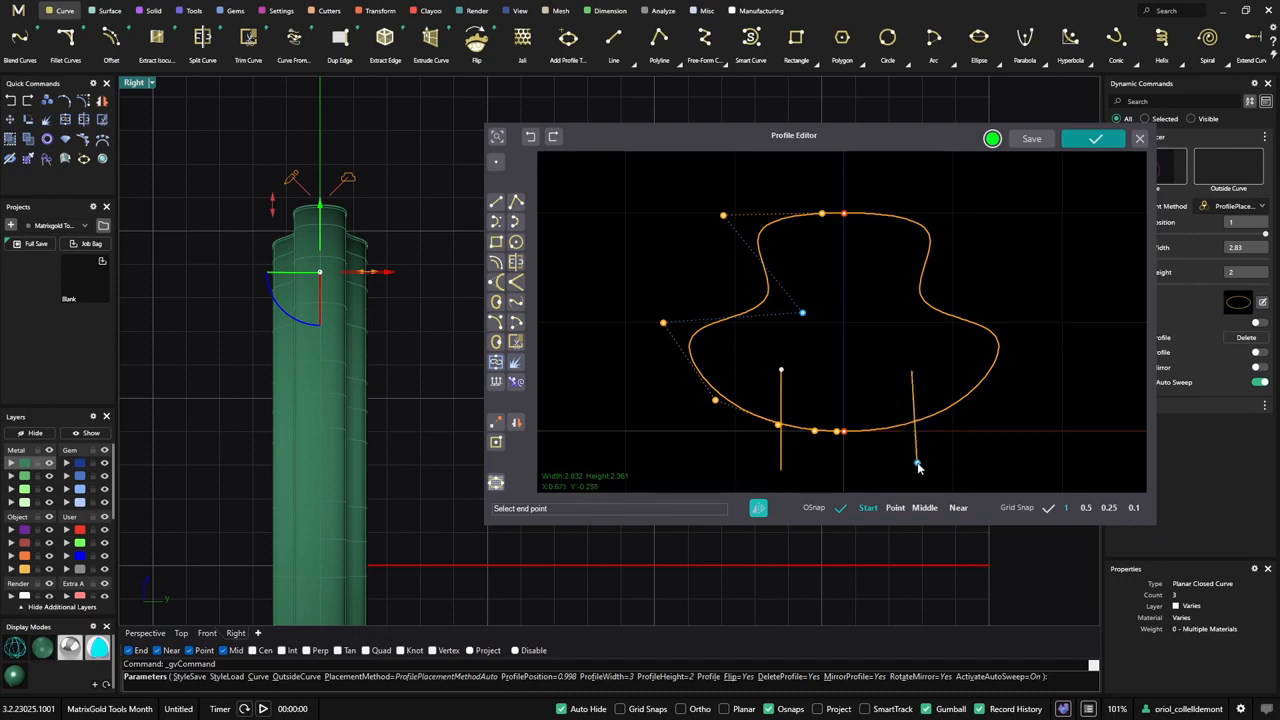
click(911, 462)
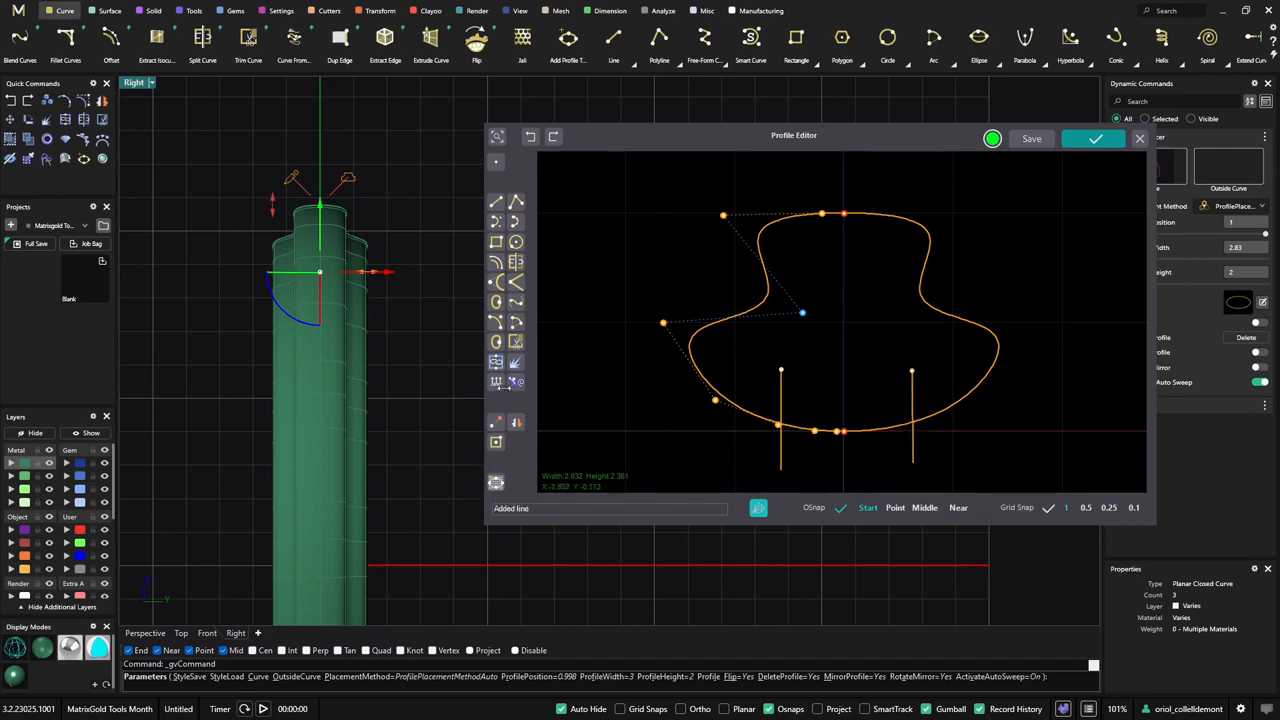
- Trim away the profile's lower edge between the two vertical lines
click(516, 341)
click(782, 460)
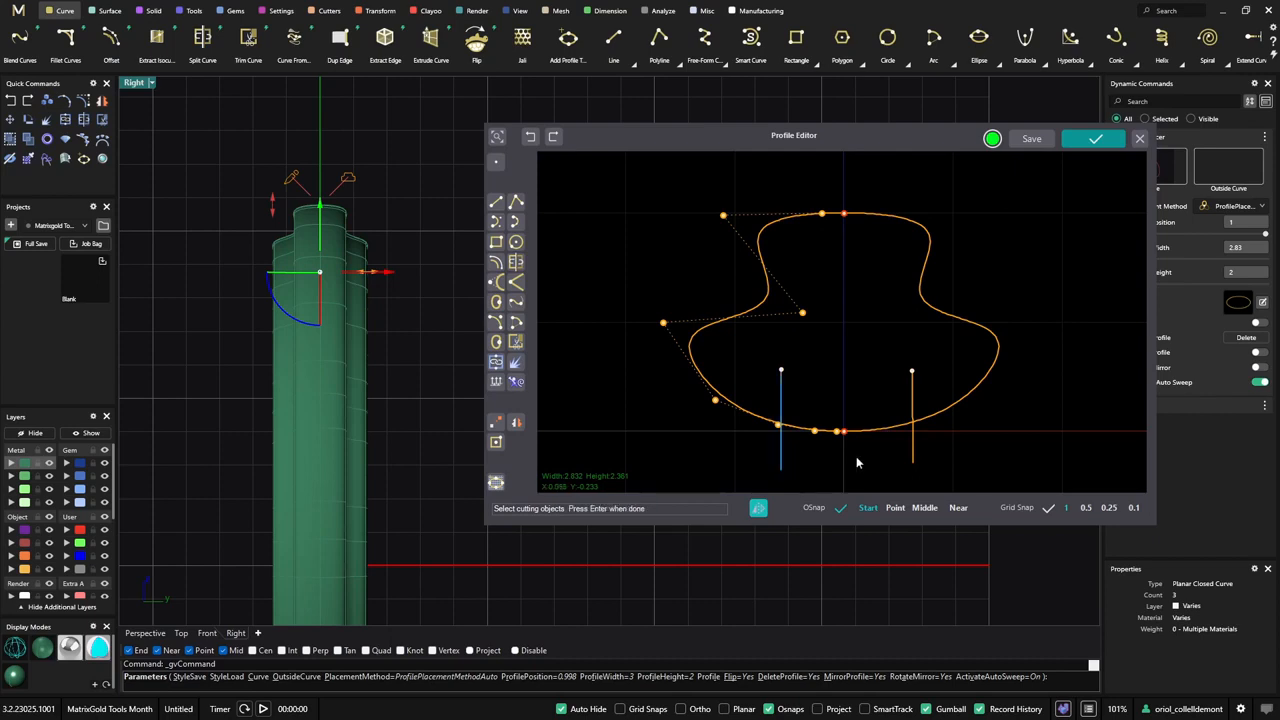
click(913, 460)
key(Return)
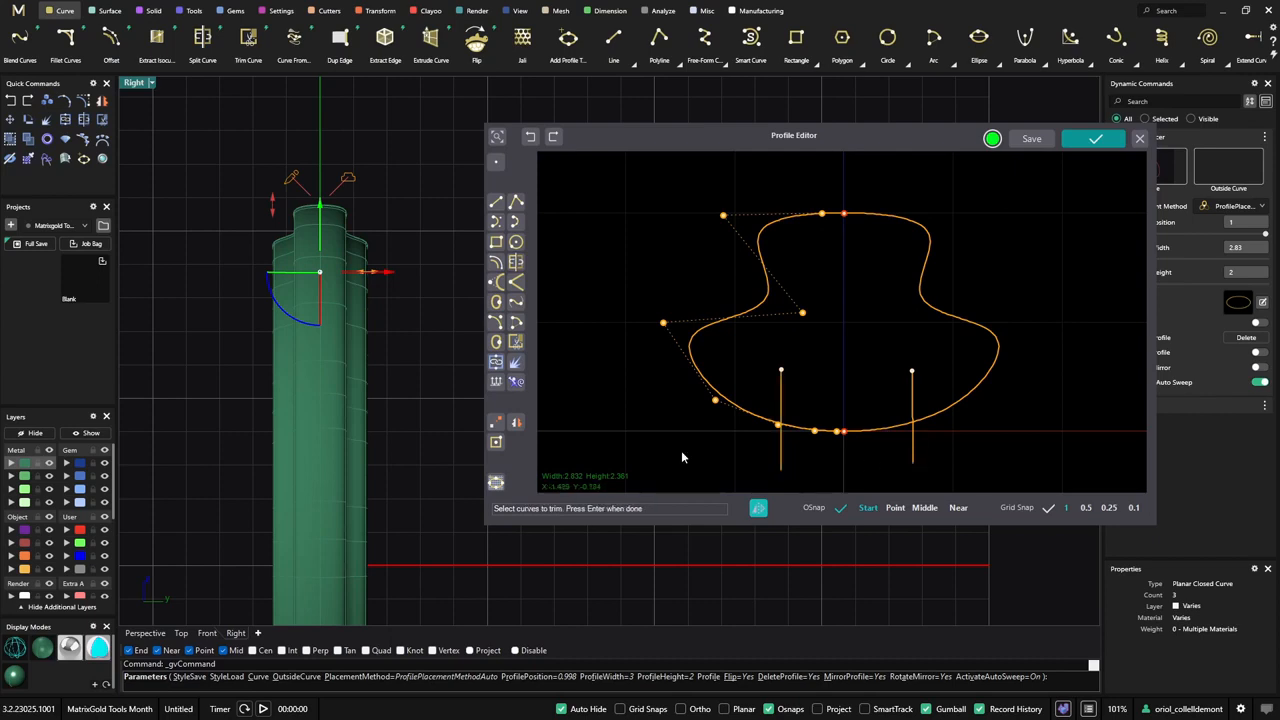
click(875, 433)
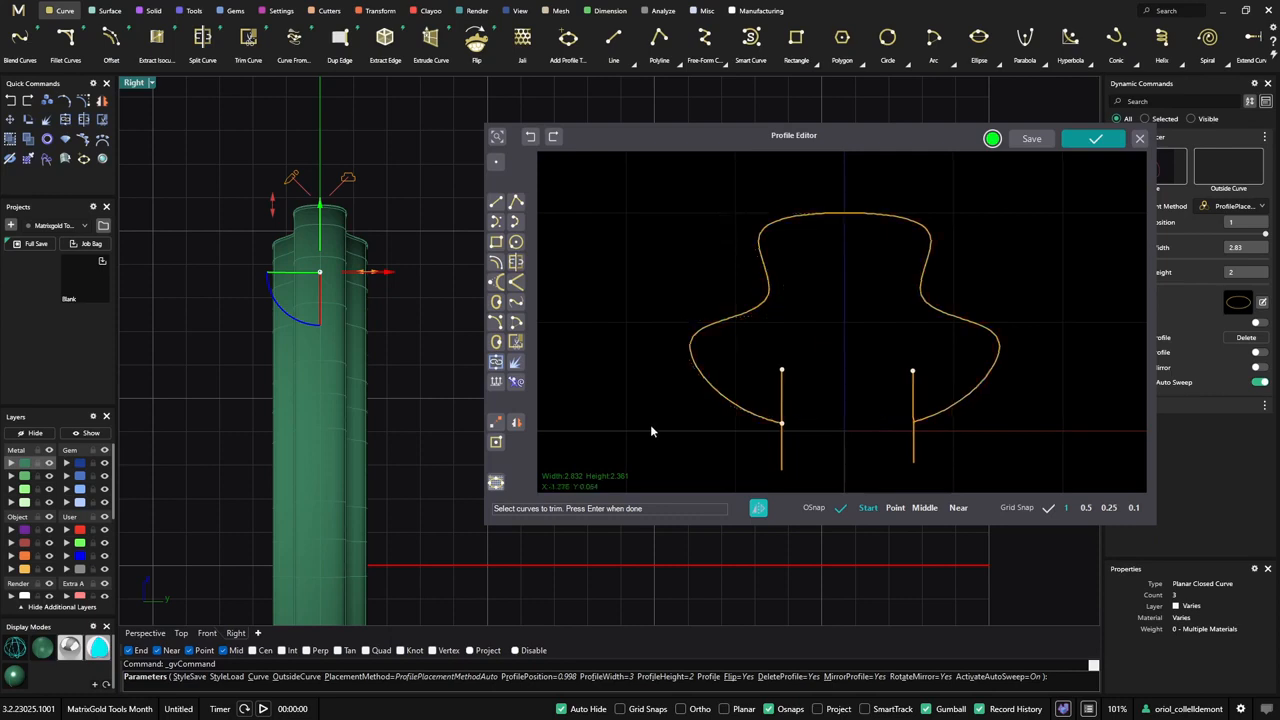
key(Return)
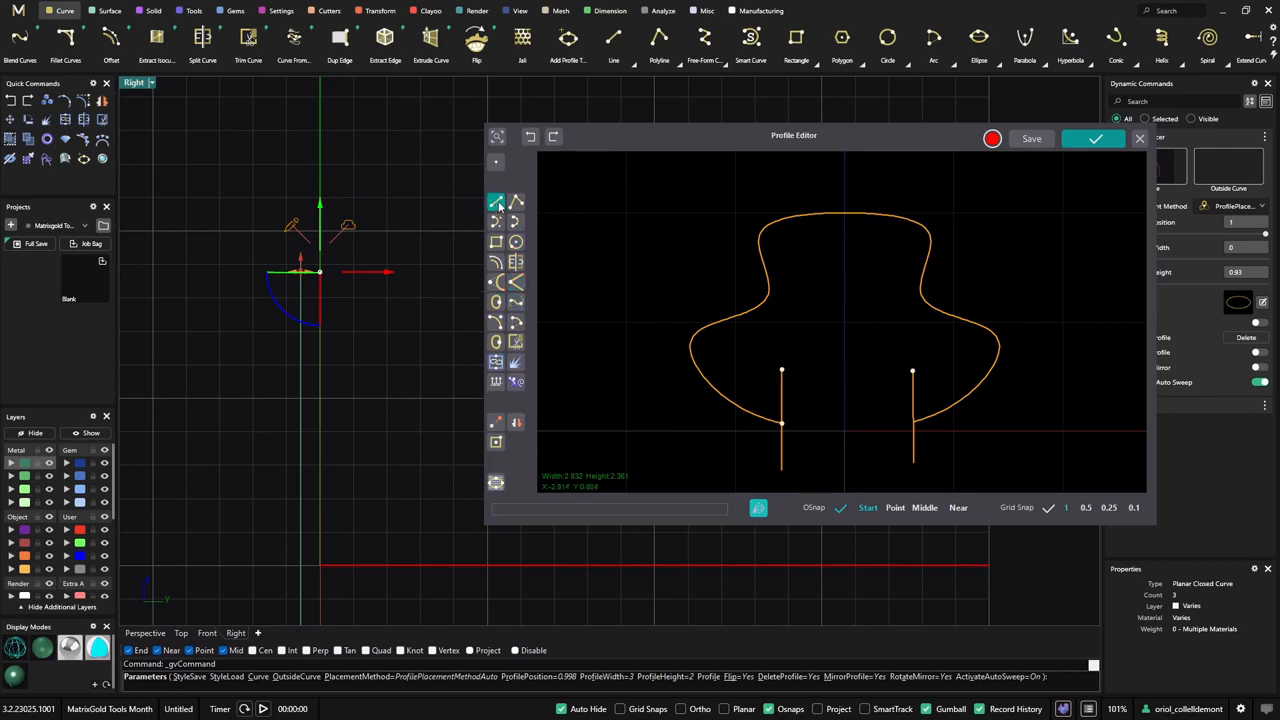
- Draw a line connecting the upper ends of the two vertical lines to close the notch
click(496, 202)
click(783, 372)
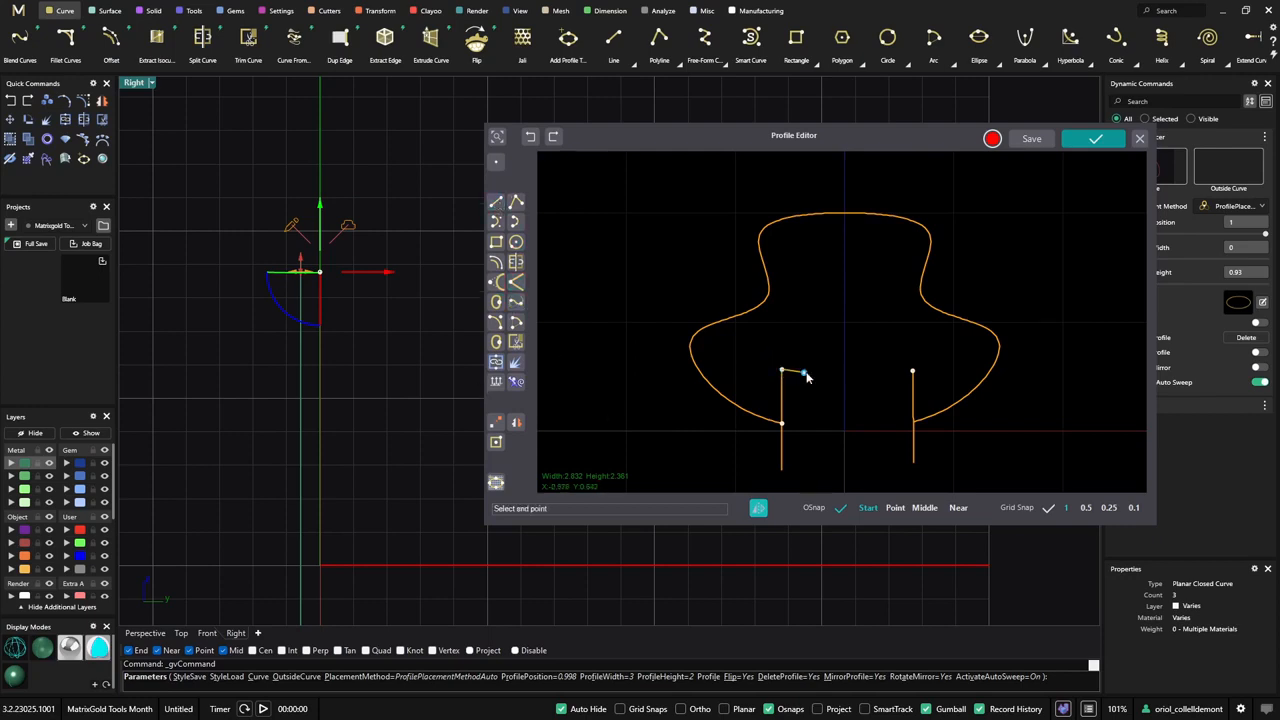
click(913, 372)
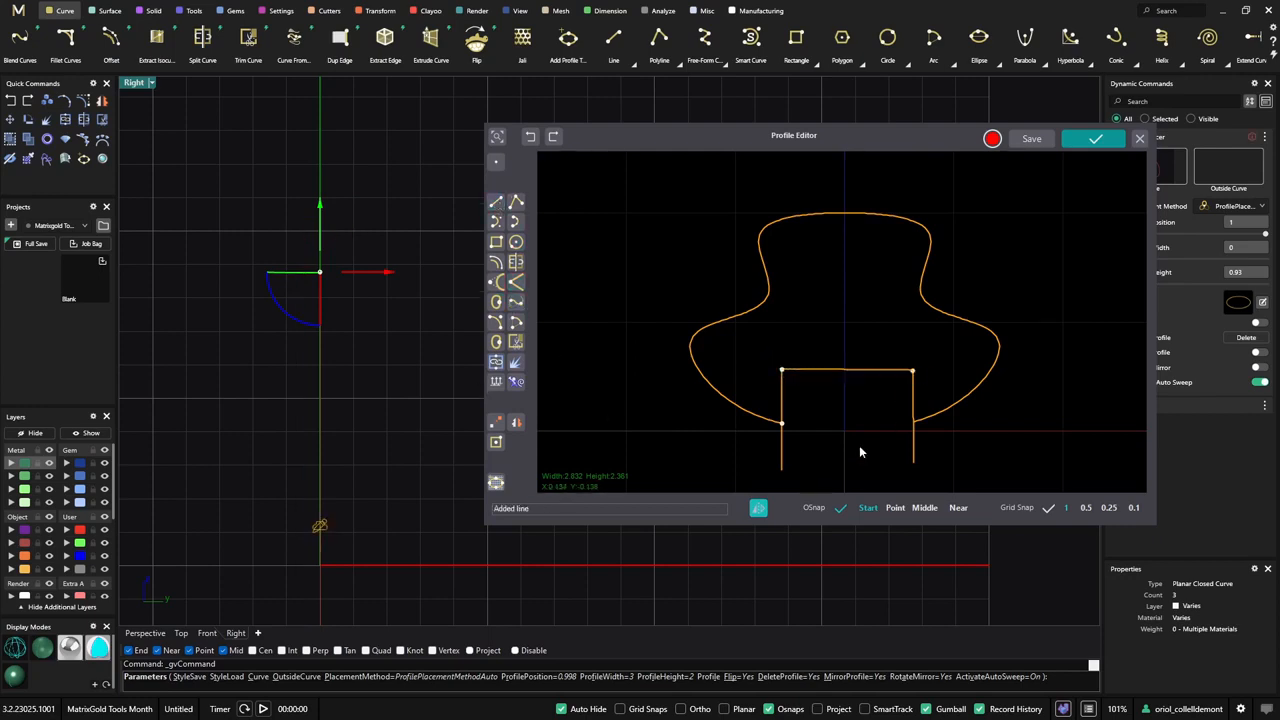
- Trim the ends of both vertical lines that stick out below the profile, using the profile curve as the cutting object
click(516, 361)
click(755, 414)
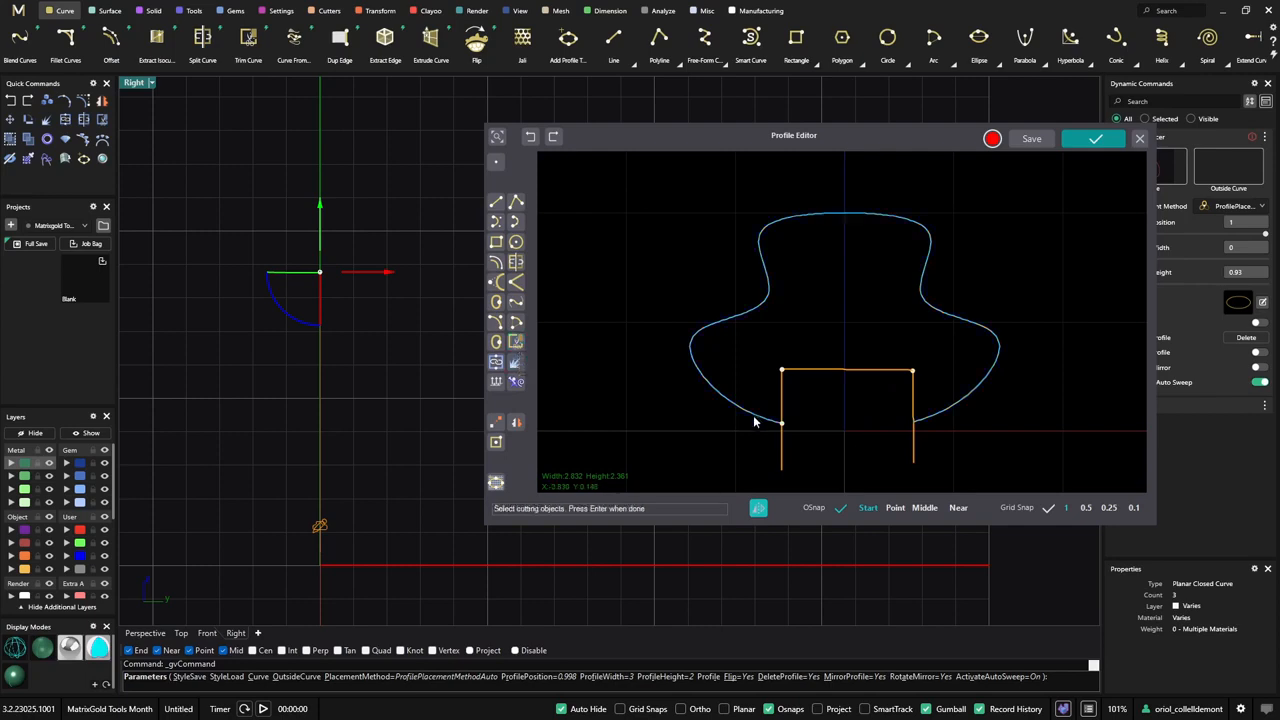
key(Return)
click(783, 458)
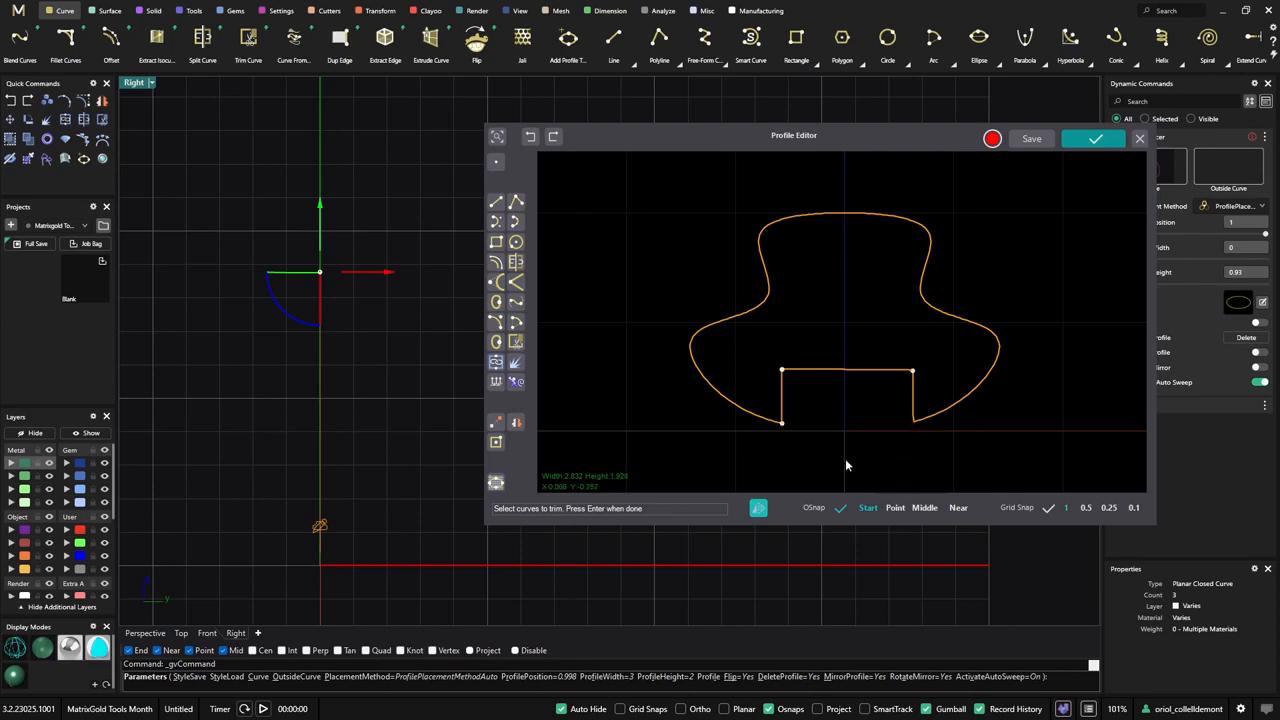
key(Return)
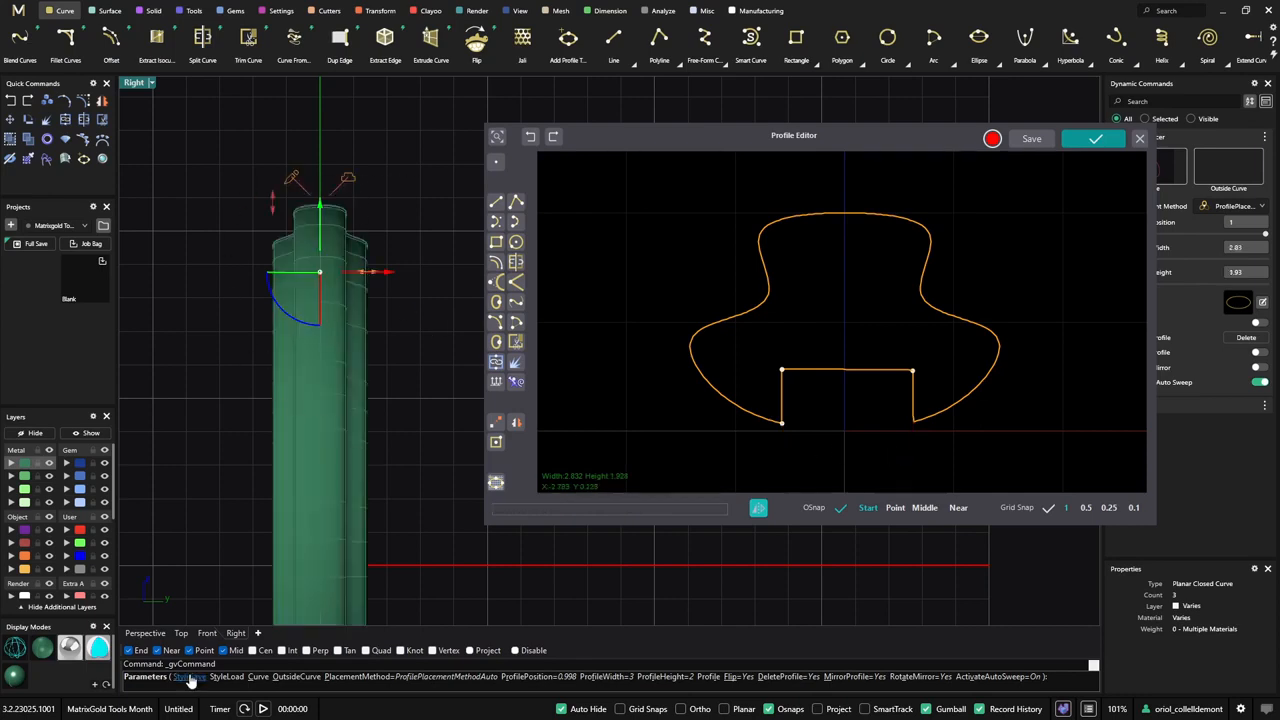
- Switch to the Perspective view and join all curves in the Profile Editor into one closed profile
click(148, 633)
right_drag(200, 550, 229, 392)
scroll(352, 368, down, 2)
right_drag(373, 377, 320, 253)
scroll(357, 437, up, 5)
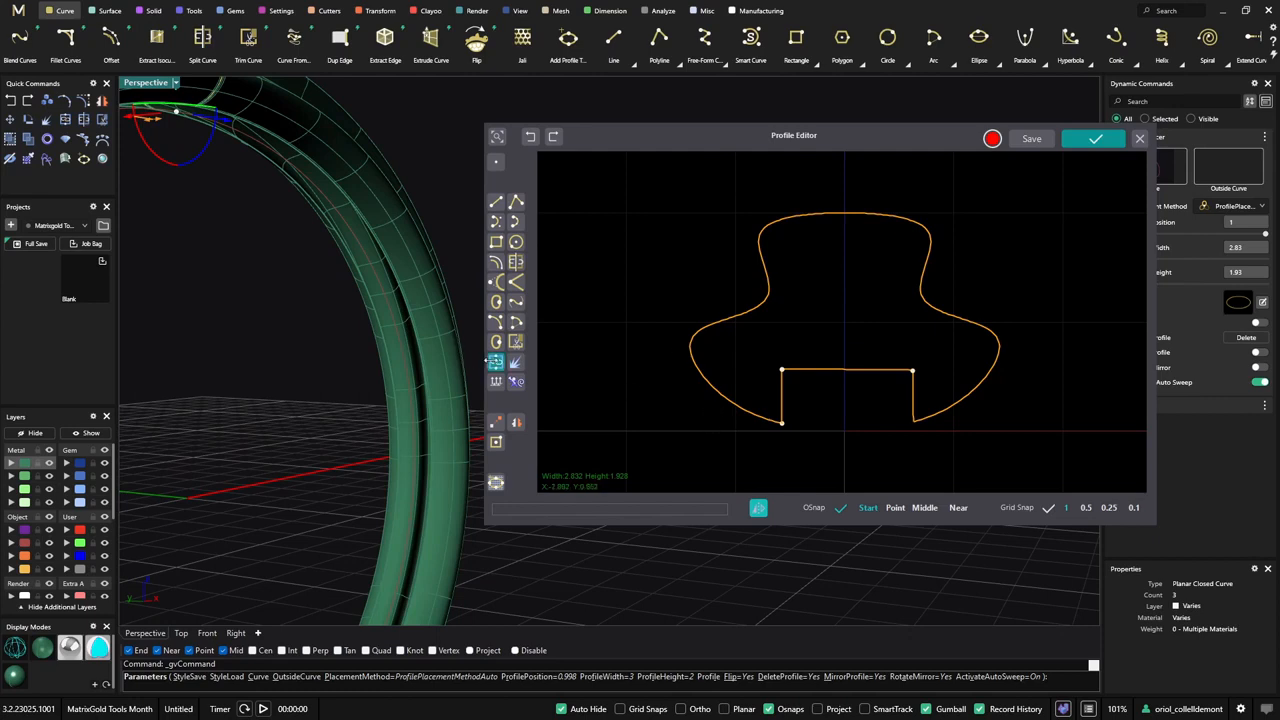
click(496, 361)
drag(636, 173, 1009, 448)
- Move the notch's top edge upward to deepen the groove inside the ring
right_drag(397, 432, 380, 375)
click(872, 370)
drag(761, 358, 869, 334)
right_drag(325, 435, 405, 383)
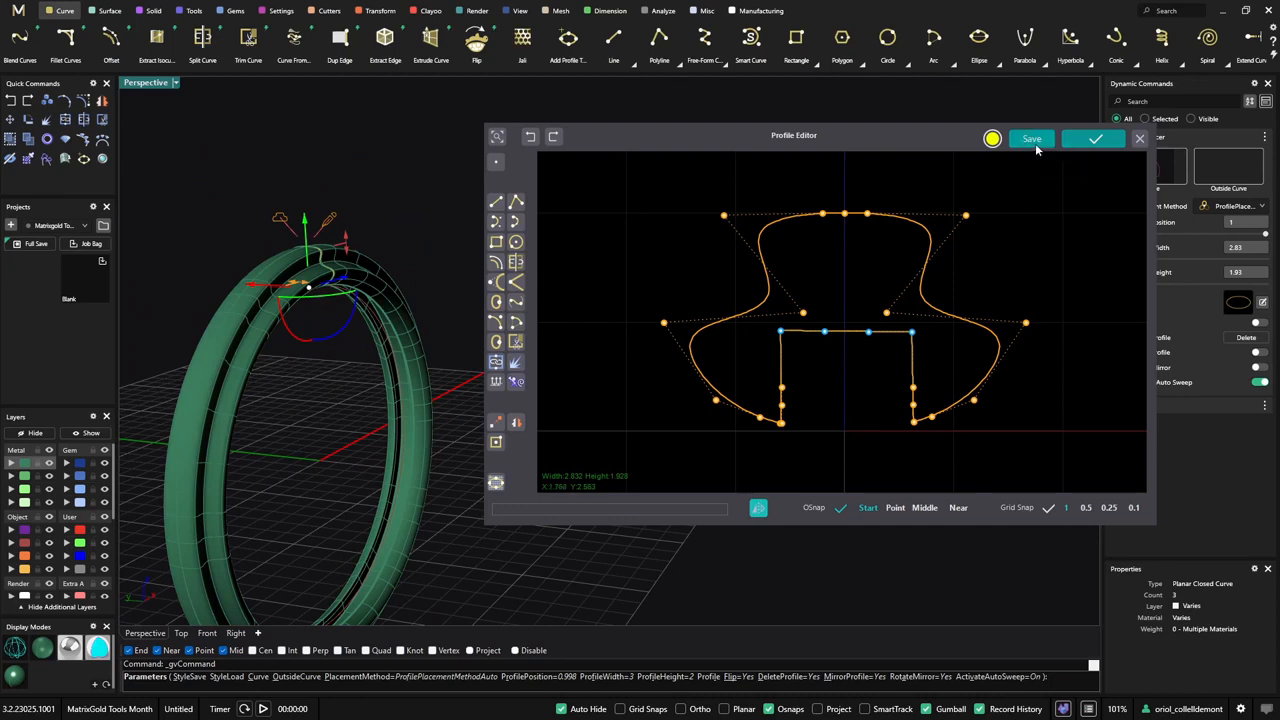
- Accept the edited profile and finish the Profile Placer edit to create the swept ring
click(1097, 141)
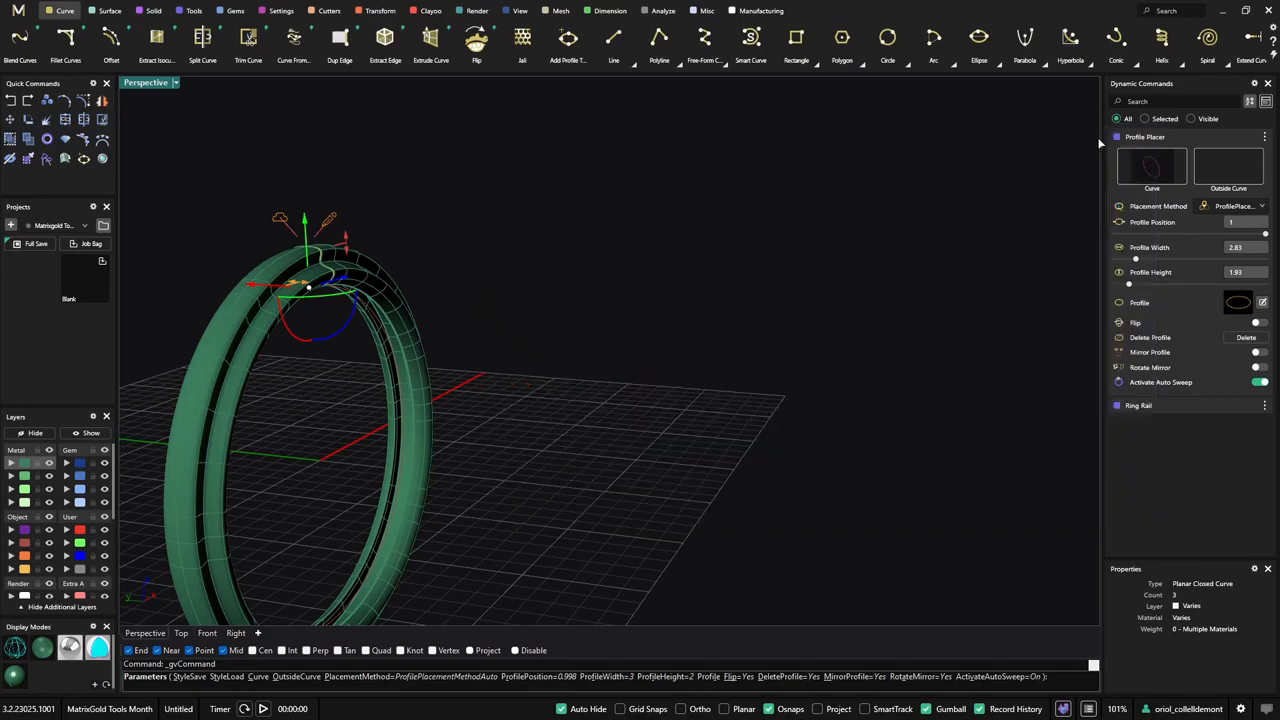
right_drag(757, 254, 691, 340)
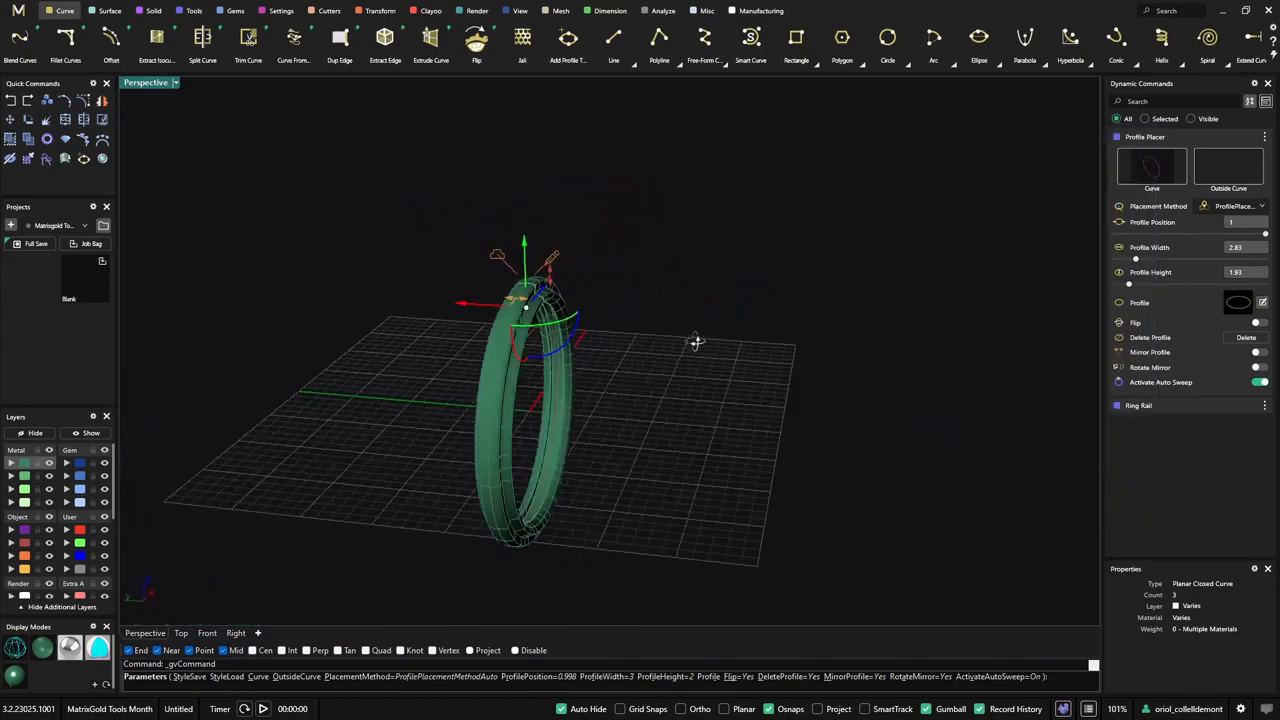
right_click(845, 370)
right_drag(845, 370, 786, 354)
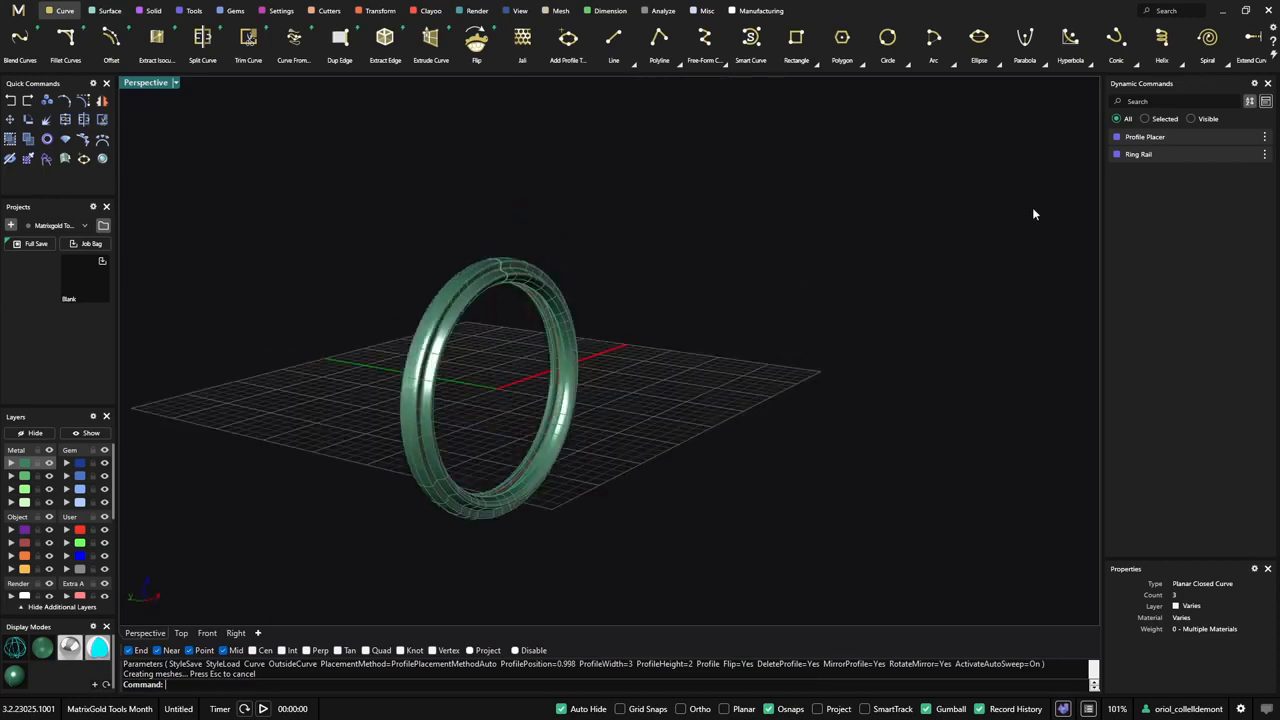
- Edit the Ring Rail to US finger size 9 1/4 and finish the edit
click(1241, 155)
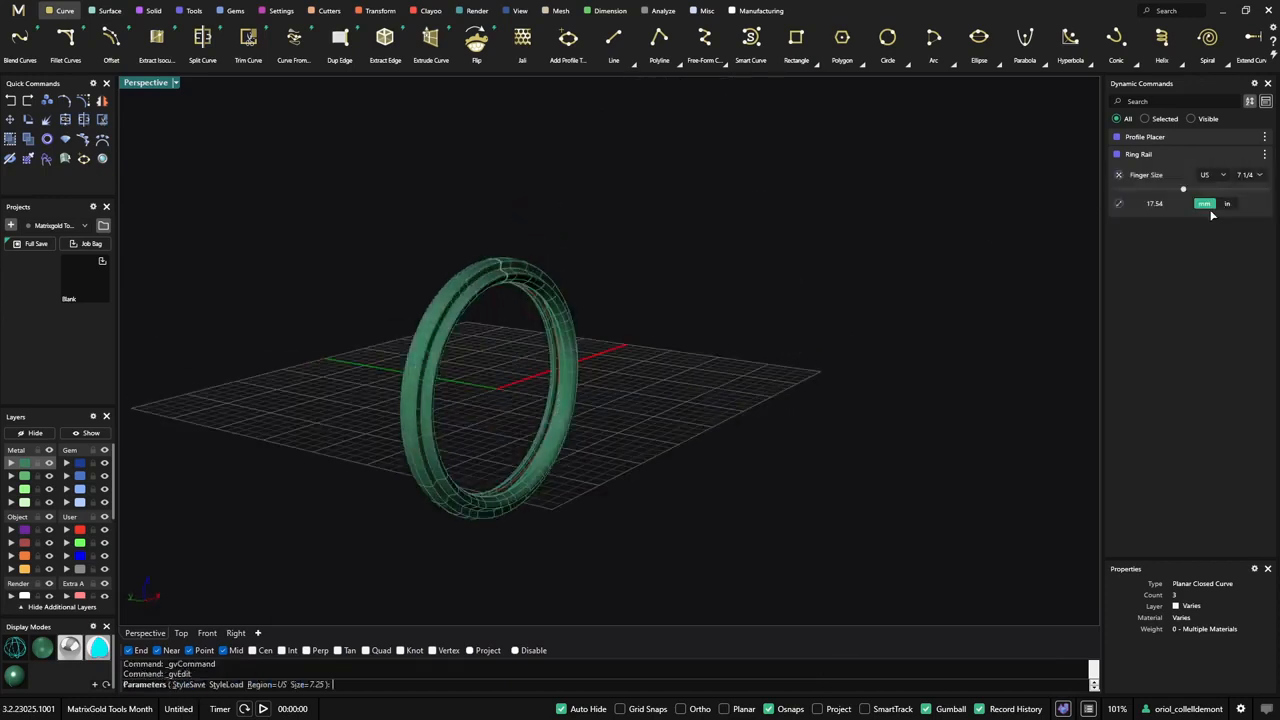
drag(1188, 193, 1203, 190)
right_click(824, 272)
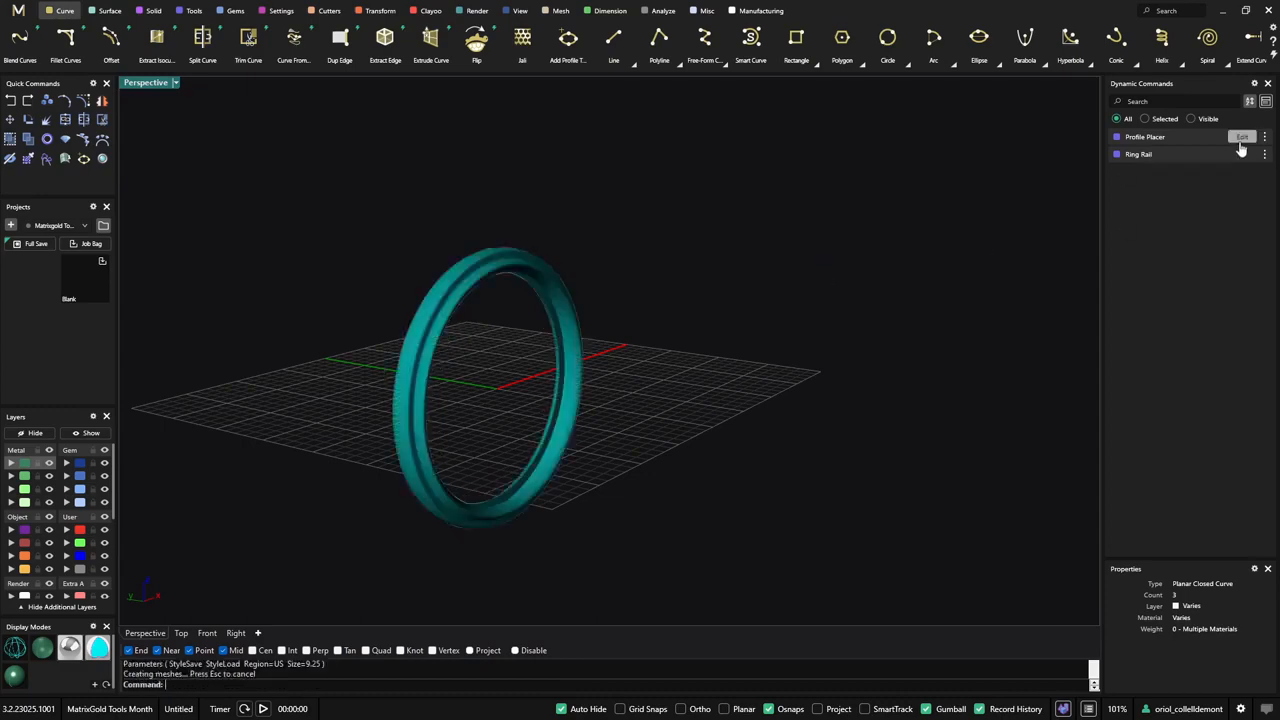
- Reopen the Profile Placer for editing and reduce the profile width to about 2.8 mm
click(1241, 142)
right_drag(824, 298, 560, 297)
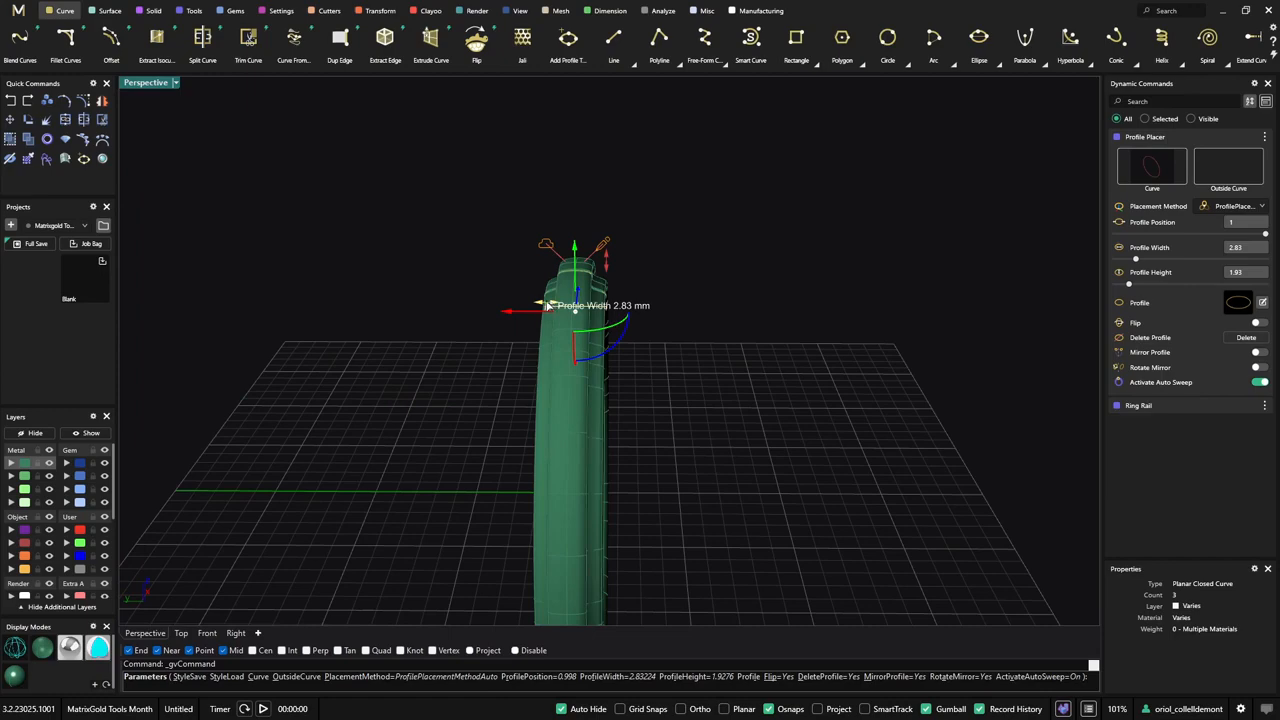
drag(546, 305, 548, 305)
right_drag(754, 383, 710, 313)
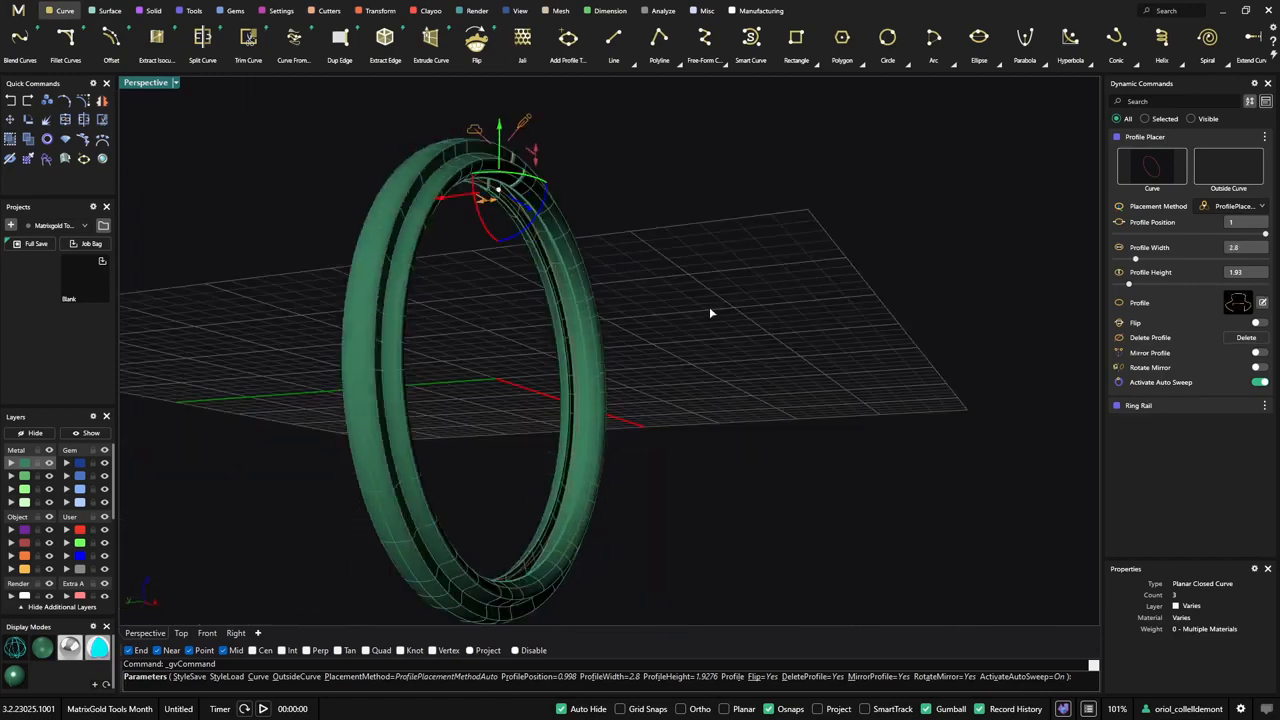
- In the Profile Editor, bring the two neck control points closer together to narrow the profile's waist, and accept the updated ring
click(1238, 303)
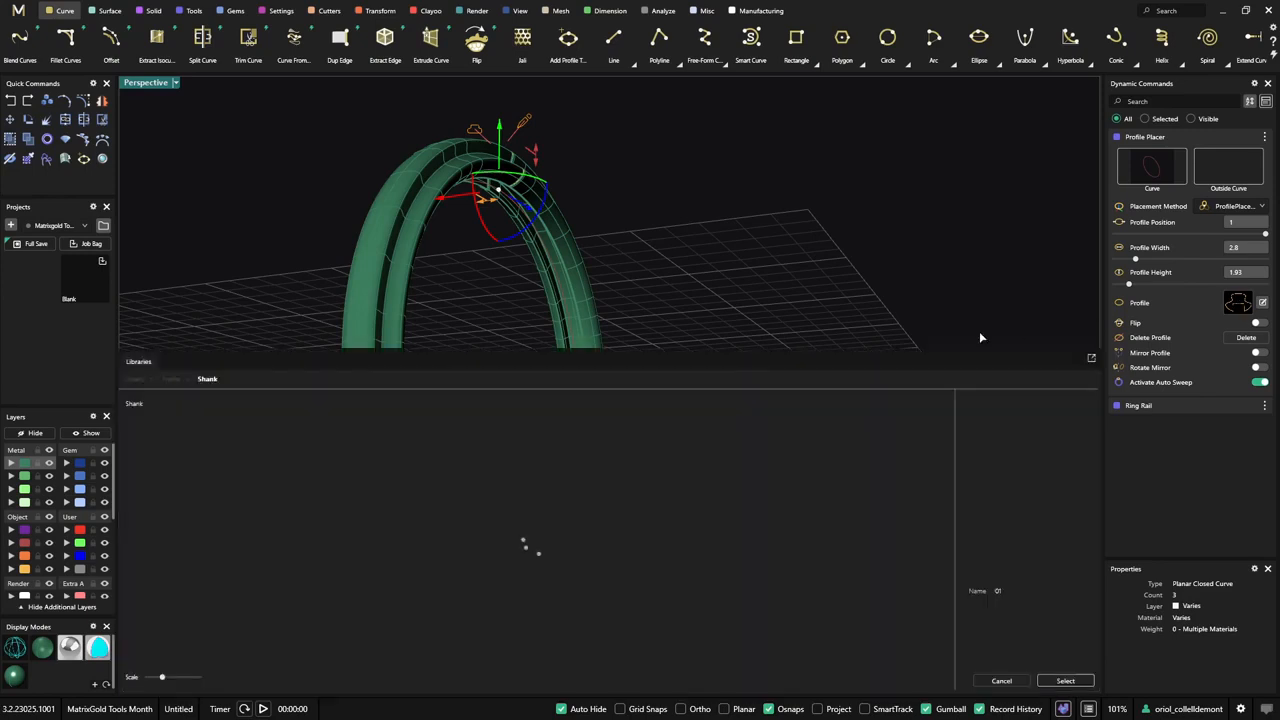
click(1262, 302)
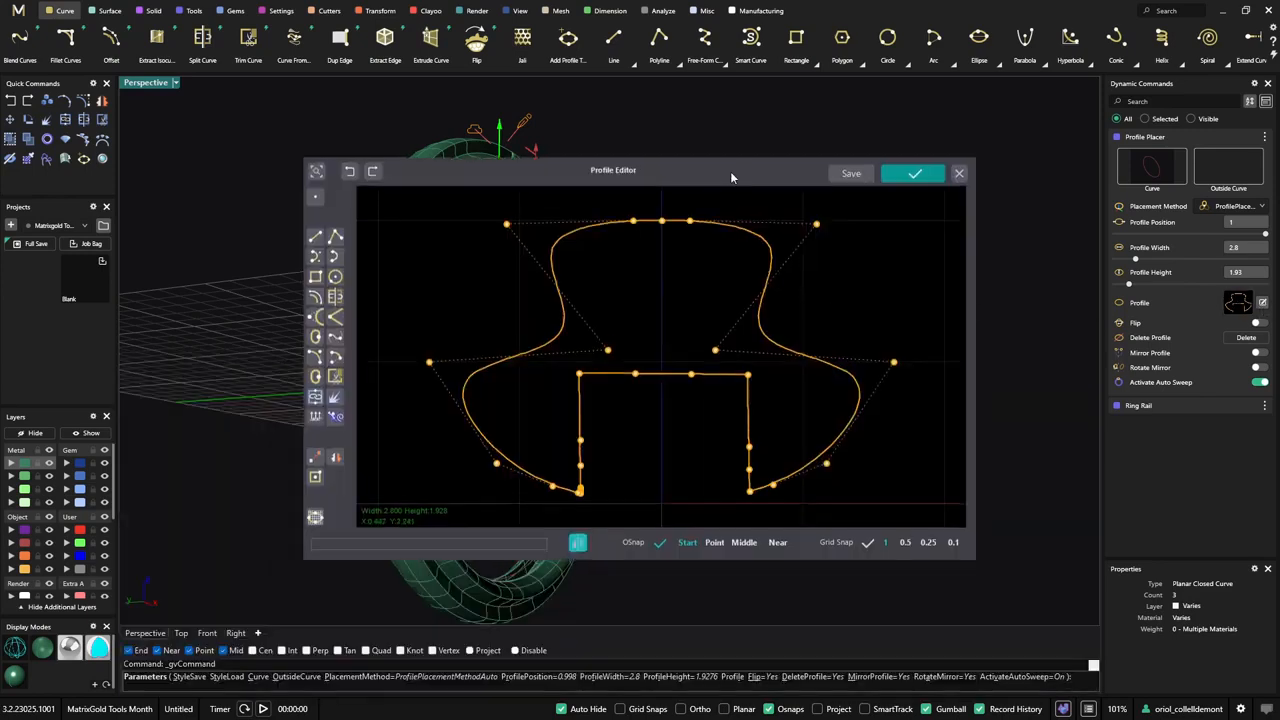
drag(730, 177, 1008, 204)
drag(888, 380, 962, 380)
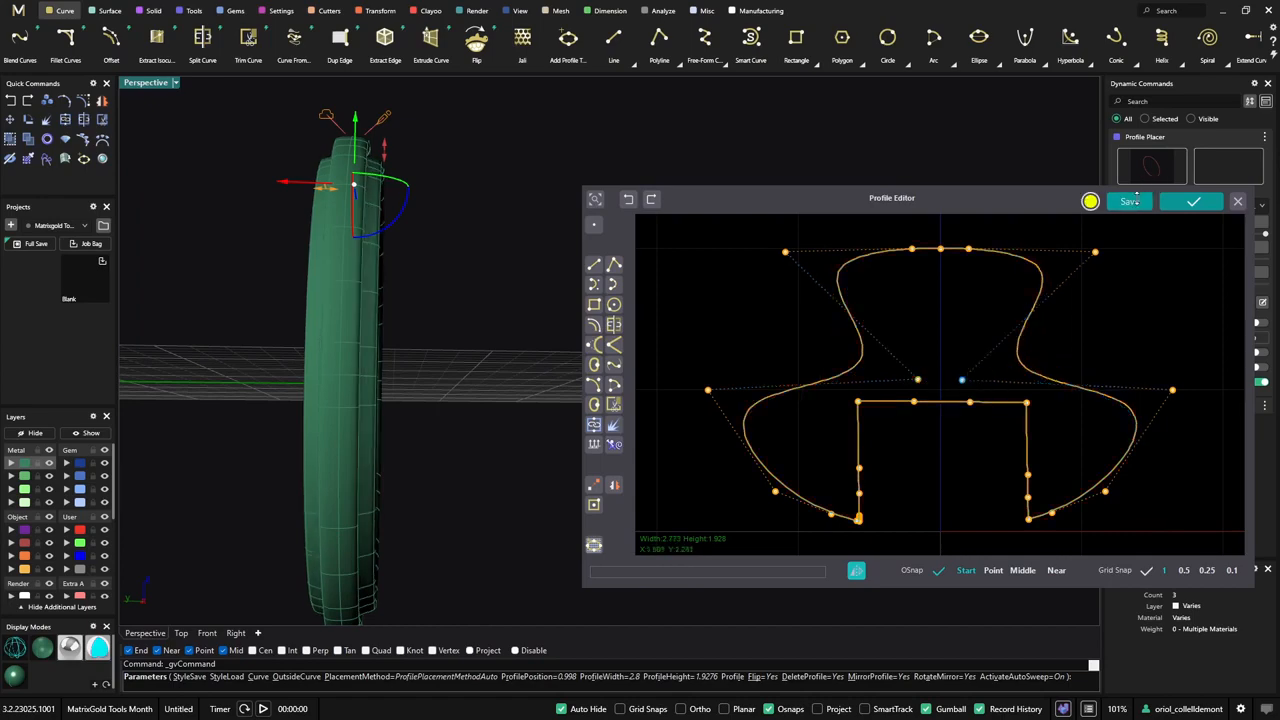
click(1188, 203)
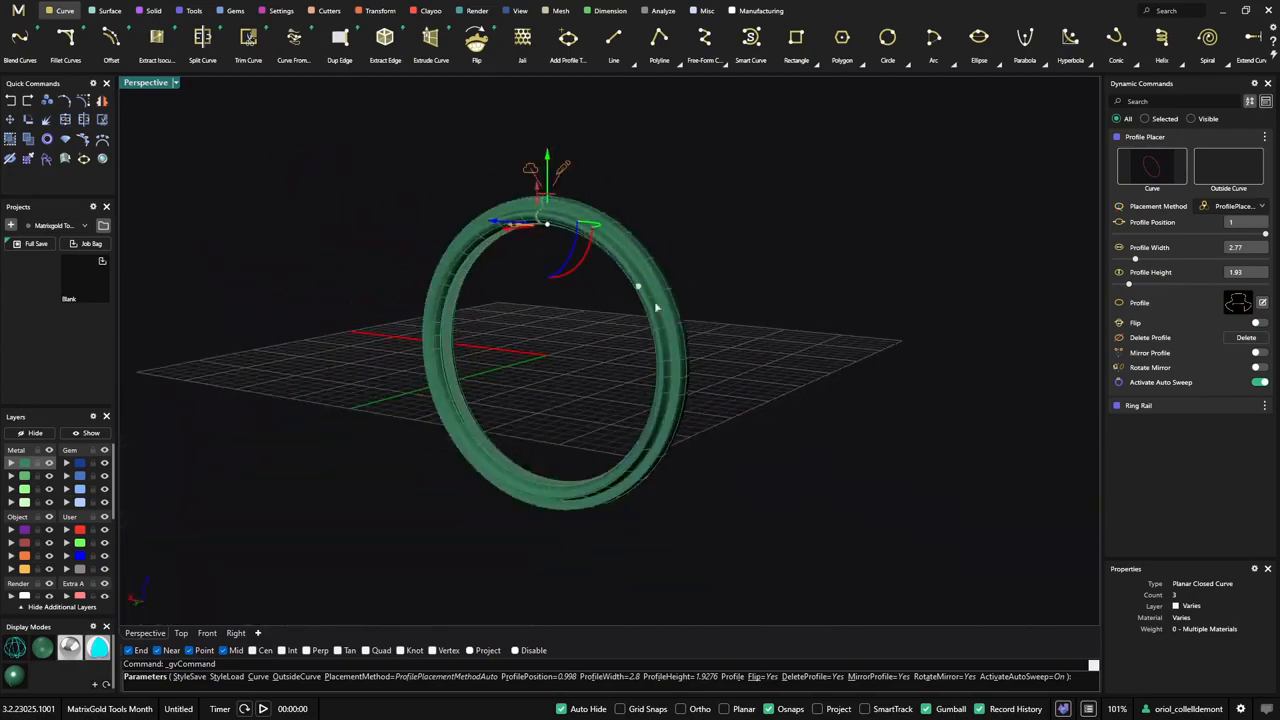
right_drag(777, 304, 675, 320)
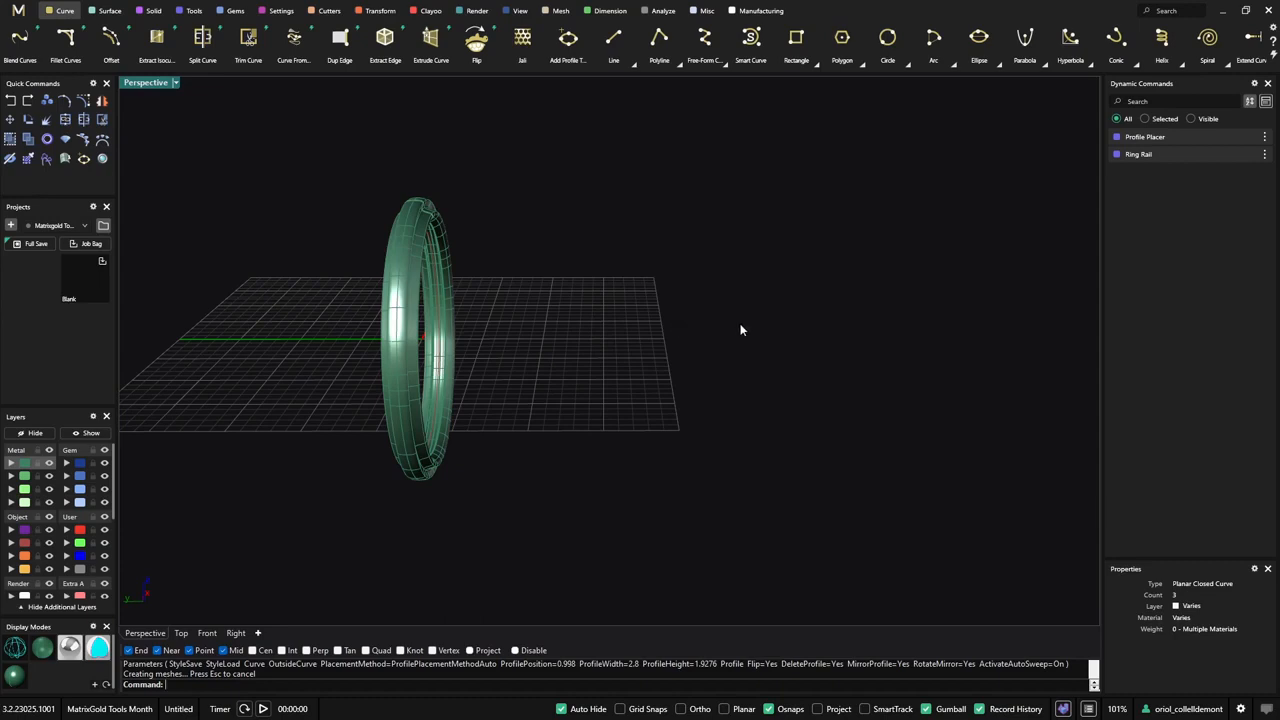
- In the Top view, draw a rounded rectangle centred on the origin, about 3.9 mm wide and 3.5 mm high
right_drag(740, 331, 543, 481)
click(181, 633)
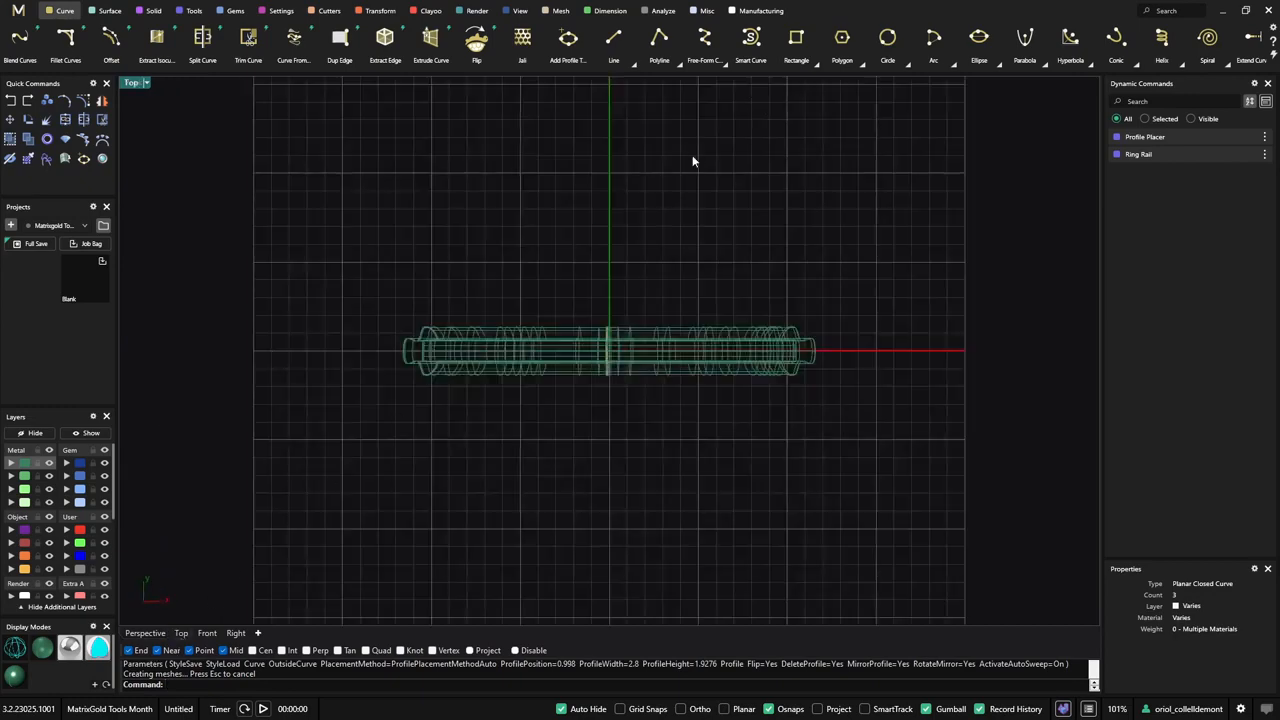
click(796, 38)
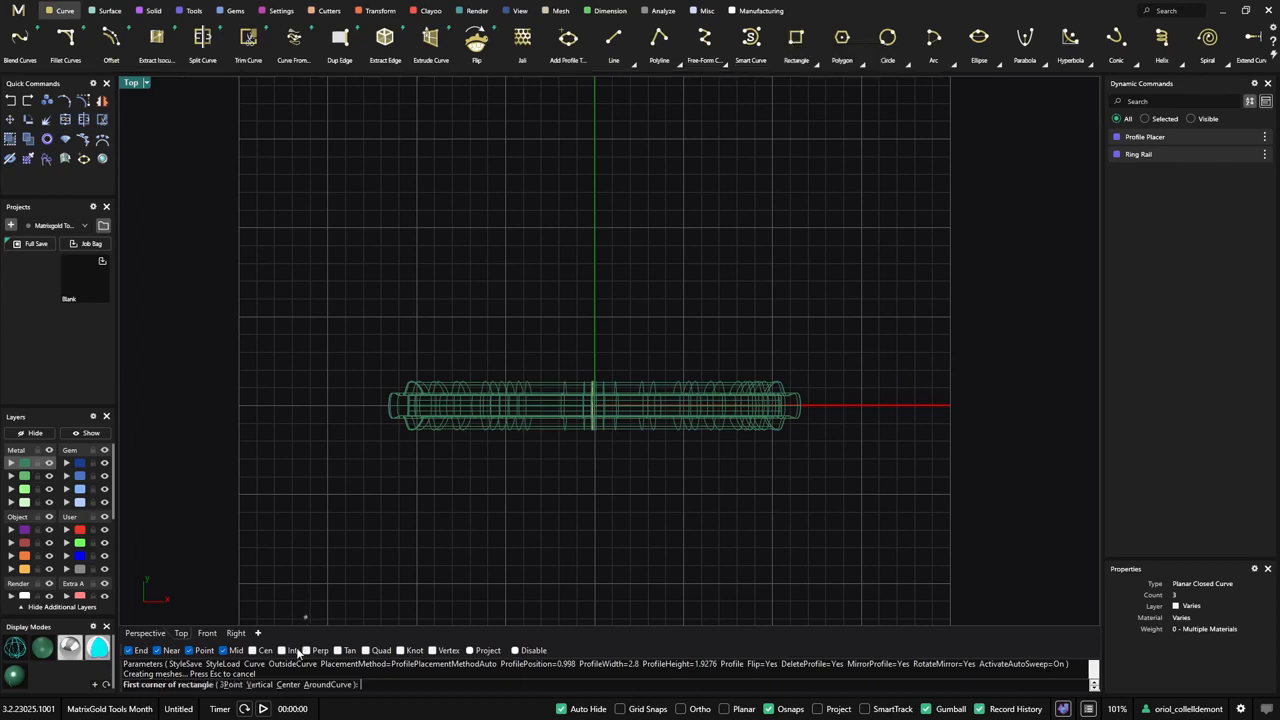
click(290, 685)
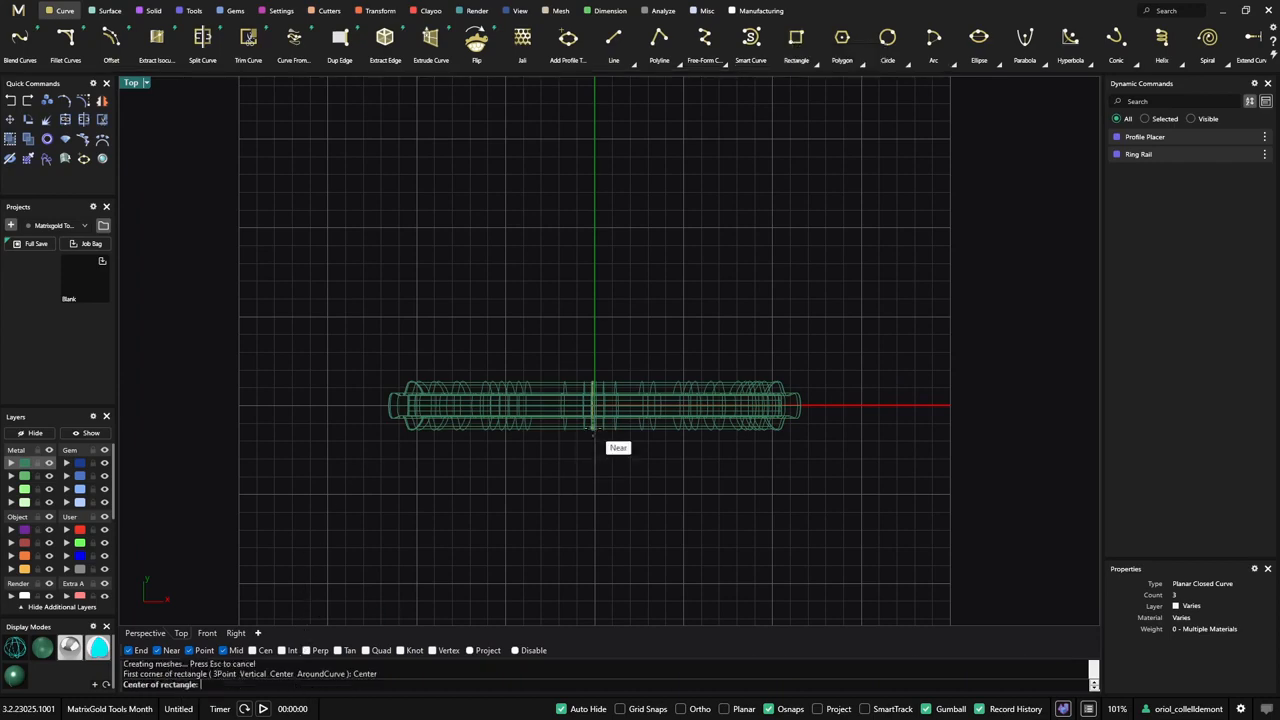
click(593, 430)
scroll(630, 372, up, 5)
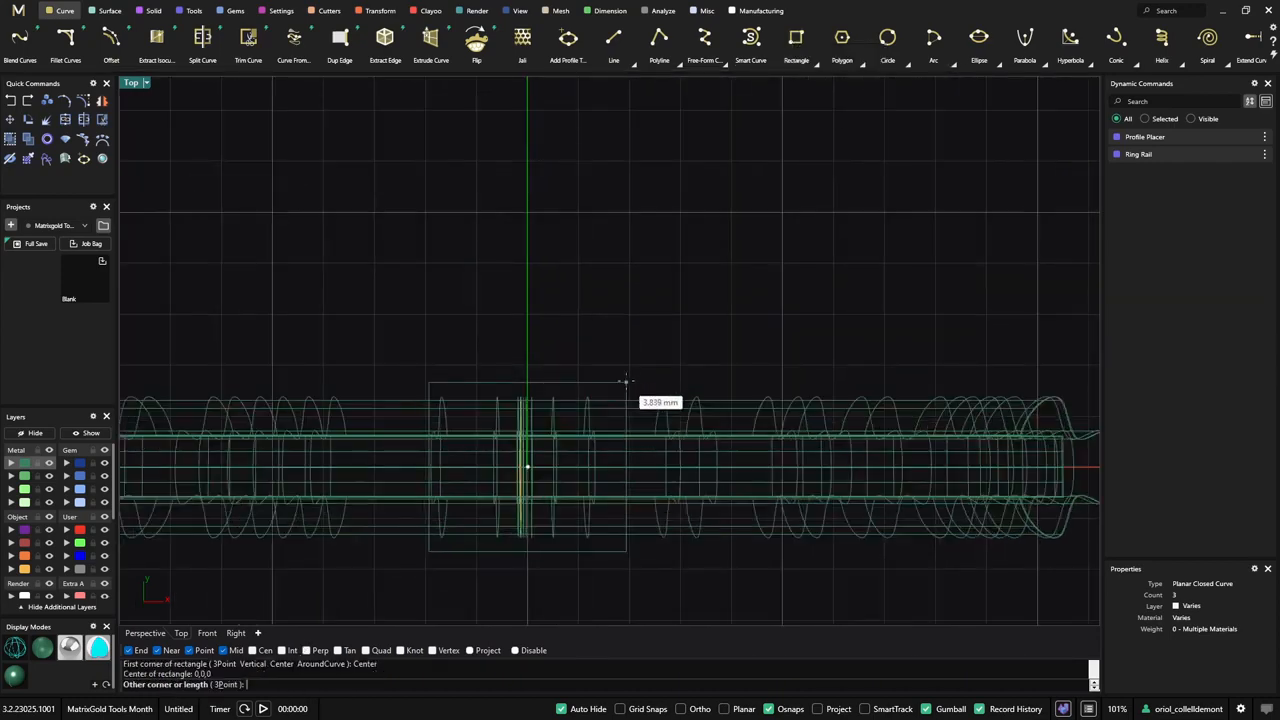
click(627, 378)
click(608, 386)
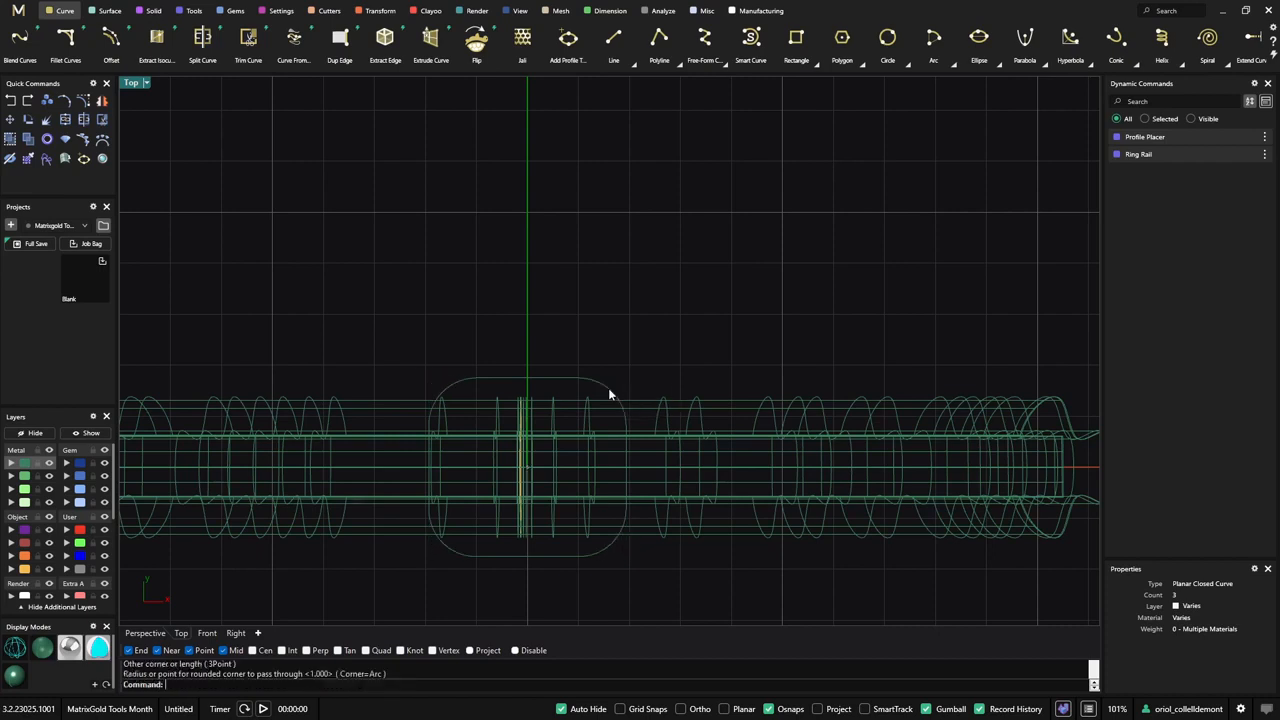
- Duplicate the rounded rectangle, shrink it, shift it downward and stretch it vertically so it extends past the original's lower edge
key(ctrl+v)
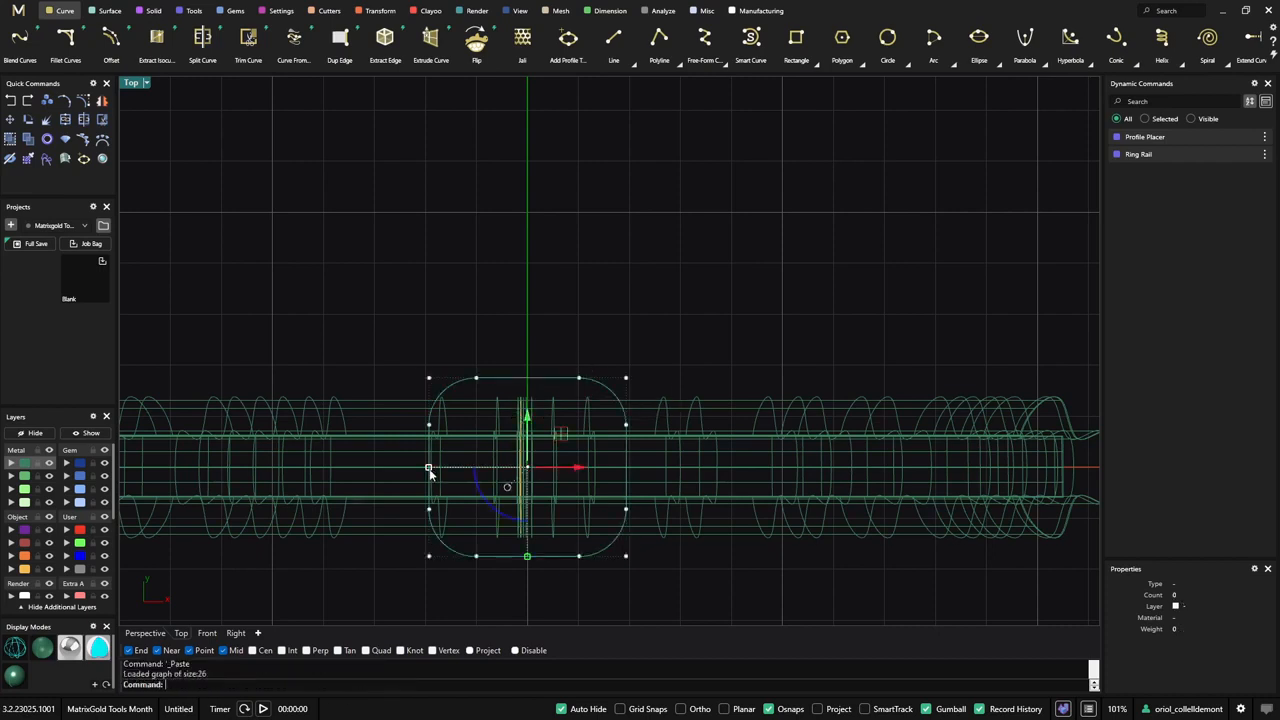
drag(429, 468, 458, 470)
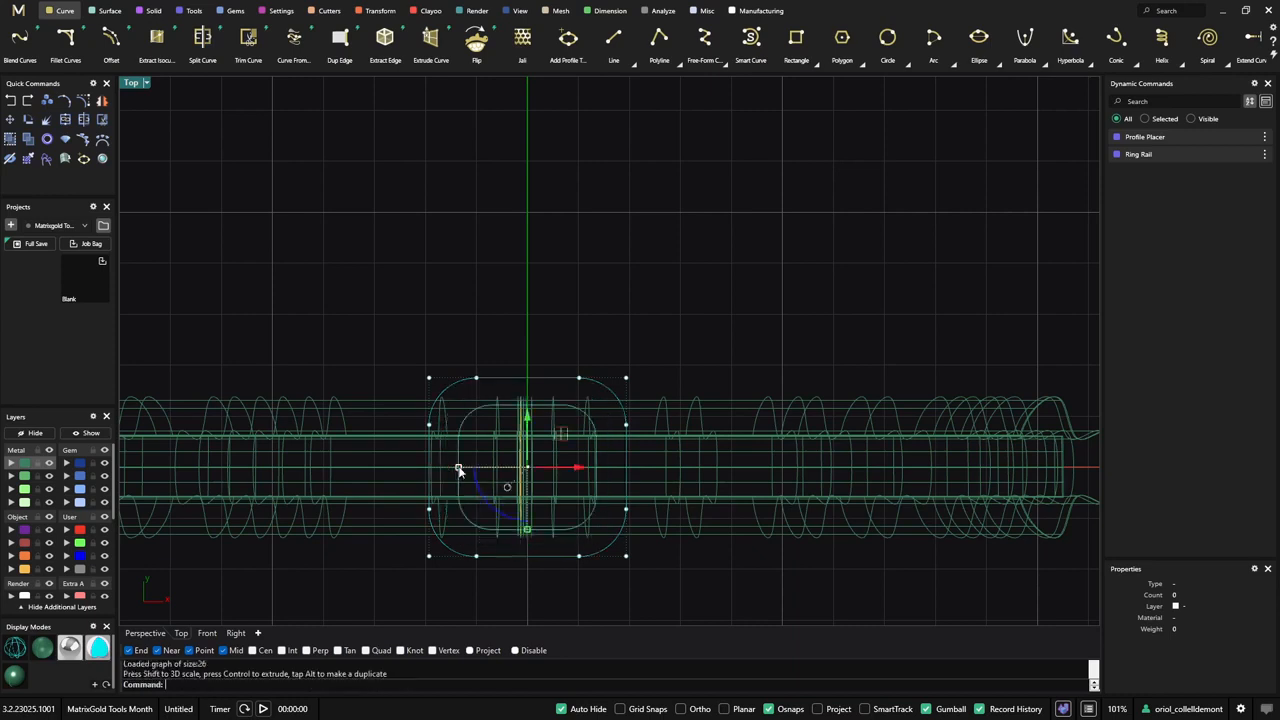
drag(529, 420, 529, 474)
drag(468, 516, 470, 516)
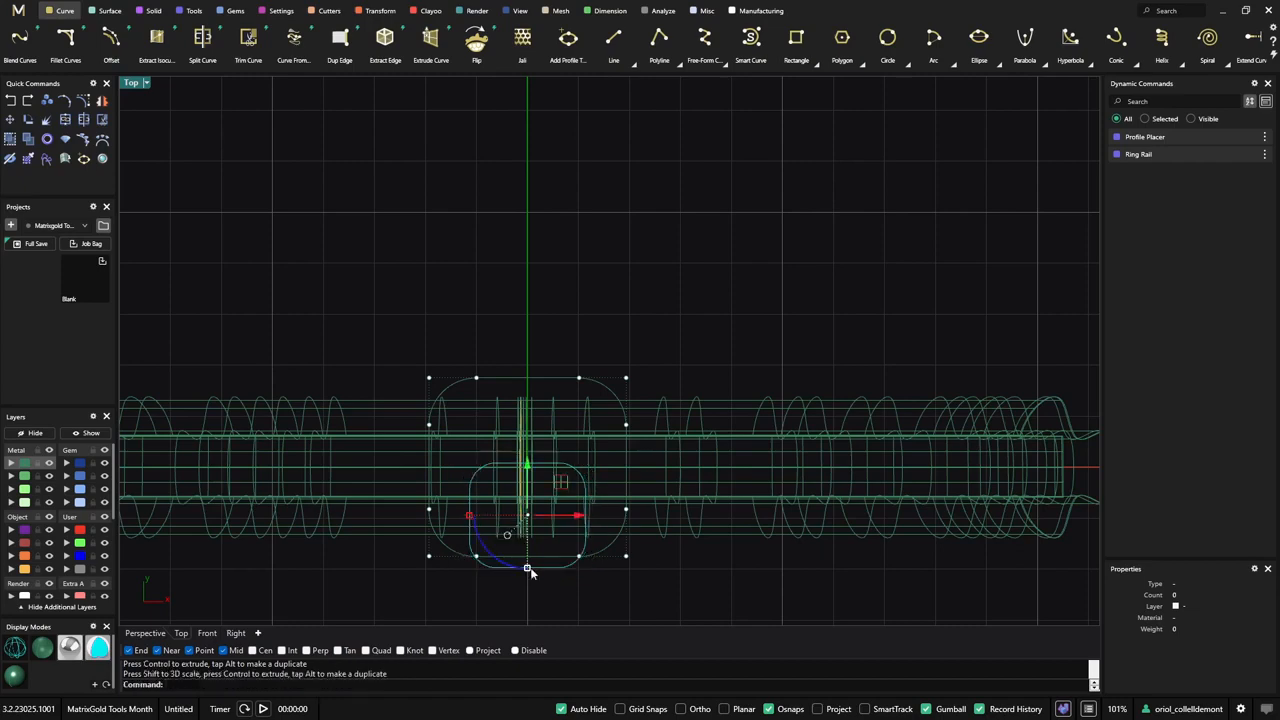
drag(527, 570, 527, 617)
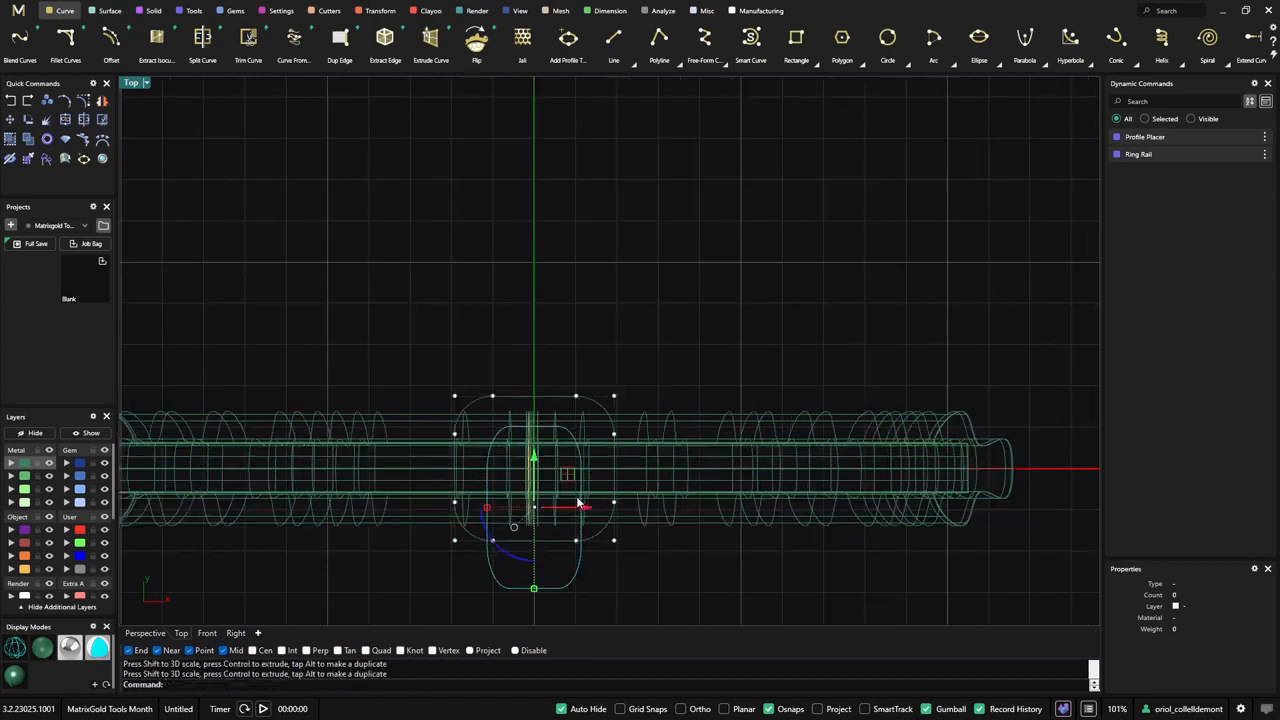
- Trim the larger rectangle's lower edge inside the smaller one, and the part of the smaller one protruding below it
click(145, 633)
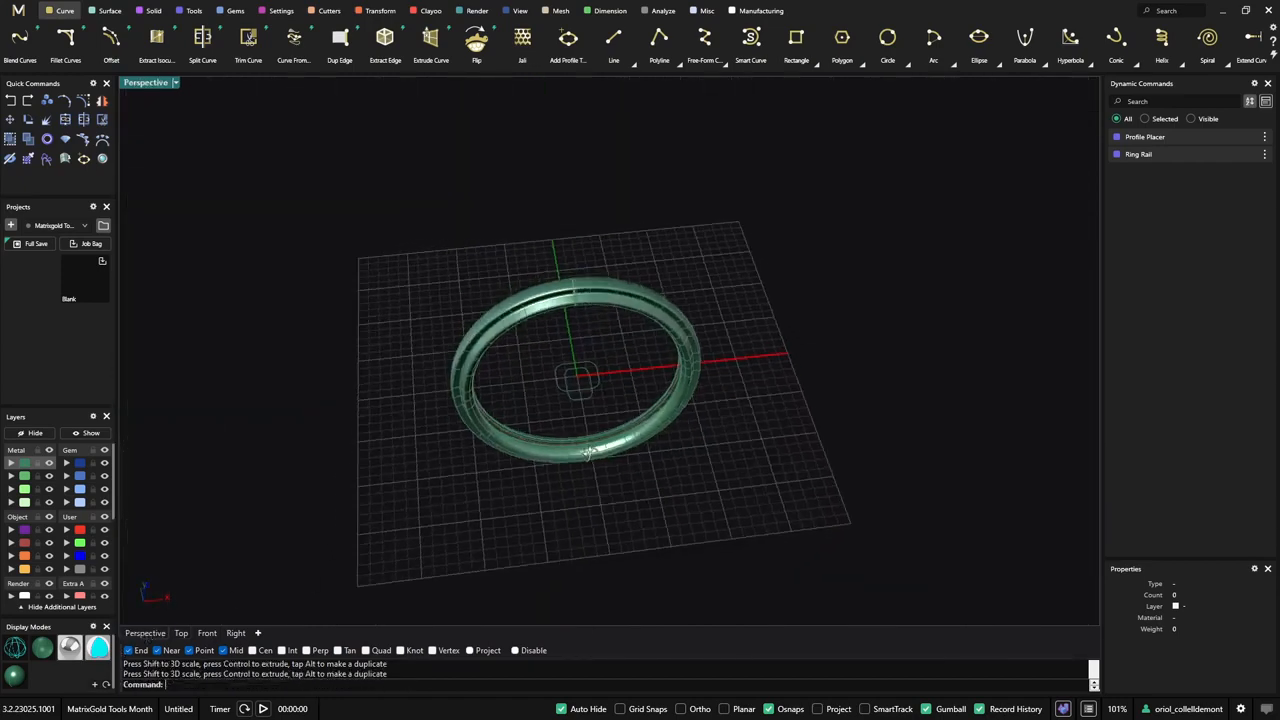
scroll(573, 400, up, 3)
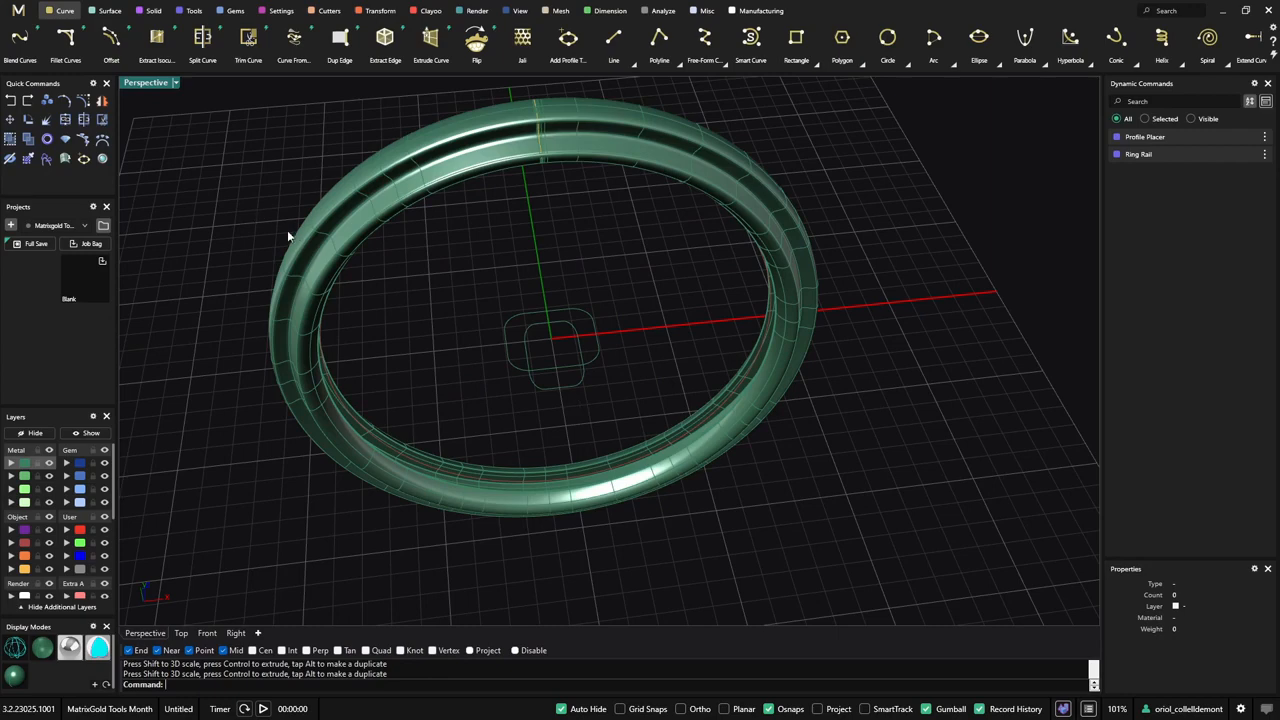
drag(663, 272, 475, 424)
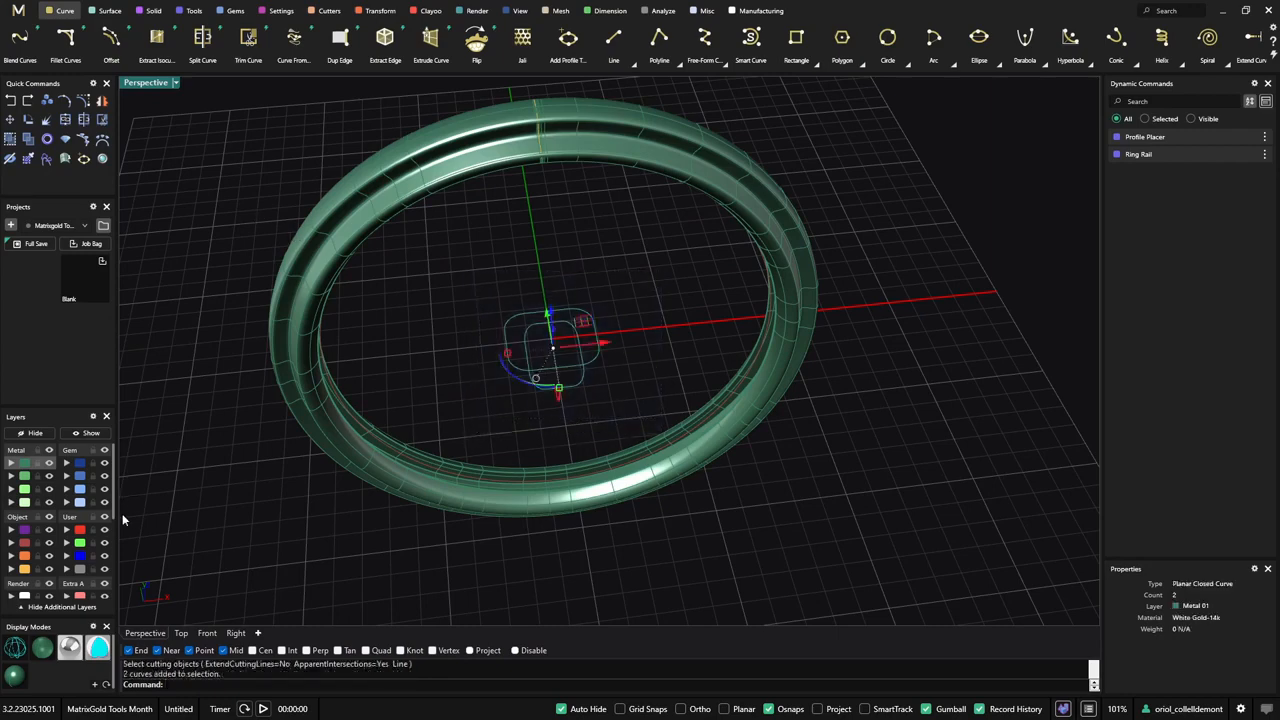
click(68, 140)
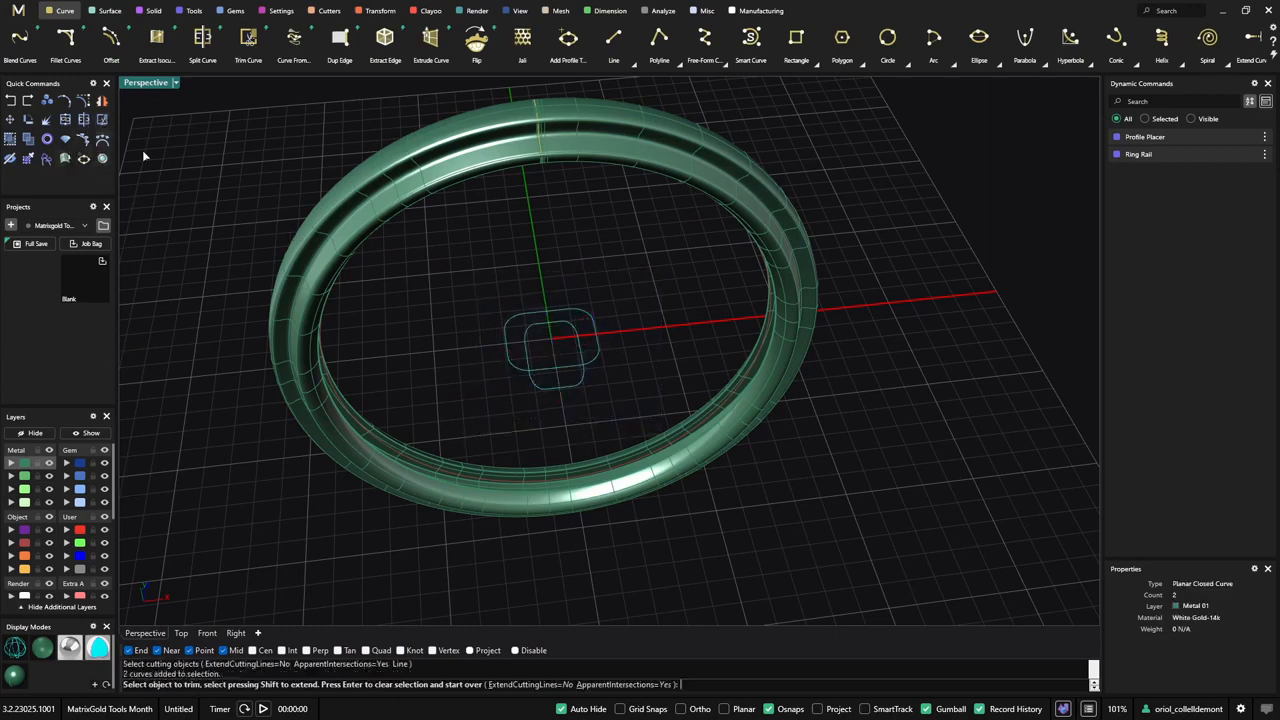
click(556, 372)
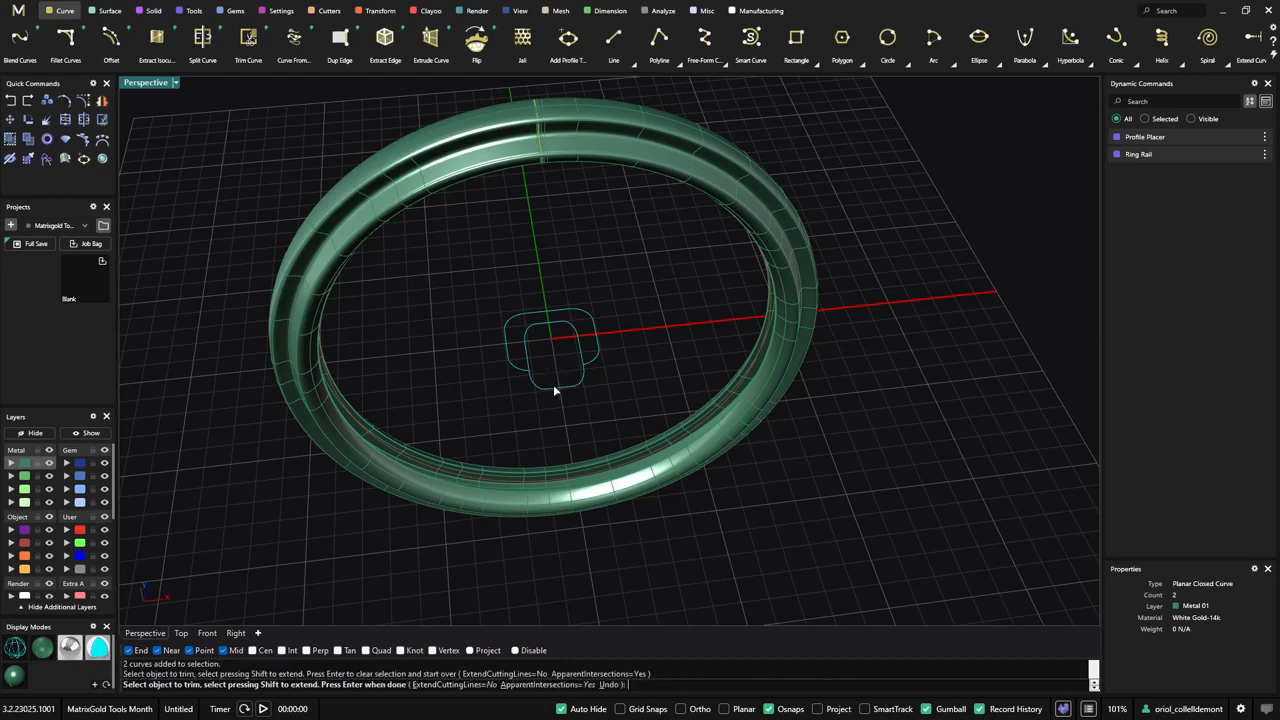
click(557, 389)
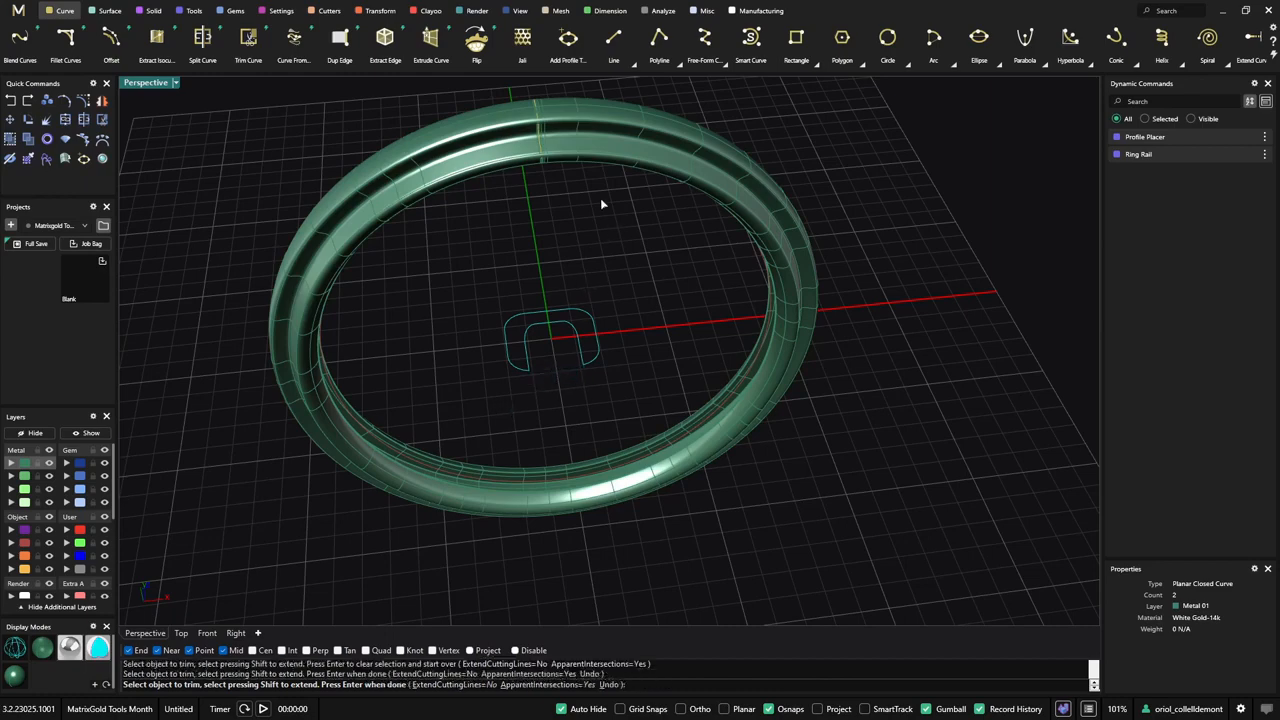
- Join the two trimmed curves into one profile and hide the originals, leaving only the joined orange-layer curve shown
click(194, 11)
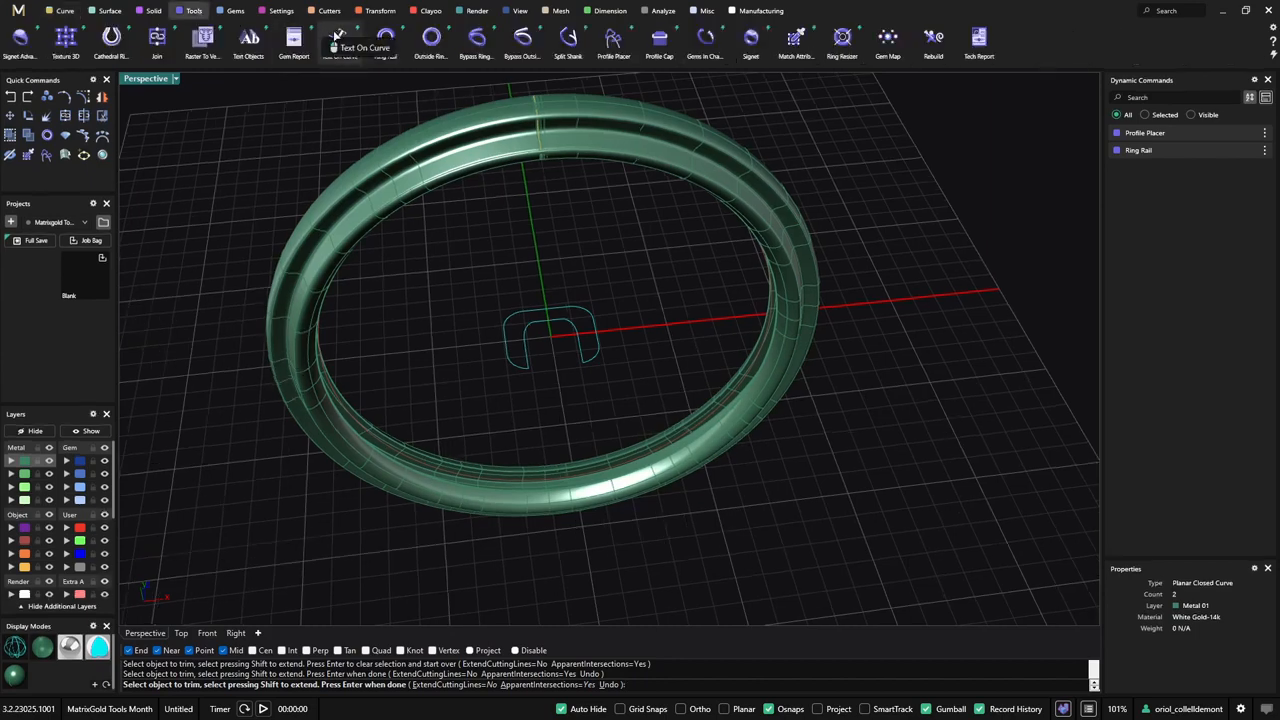
click(157, 38)
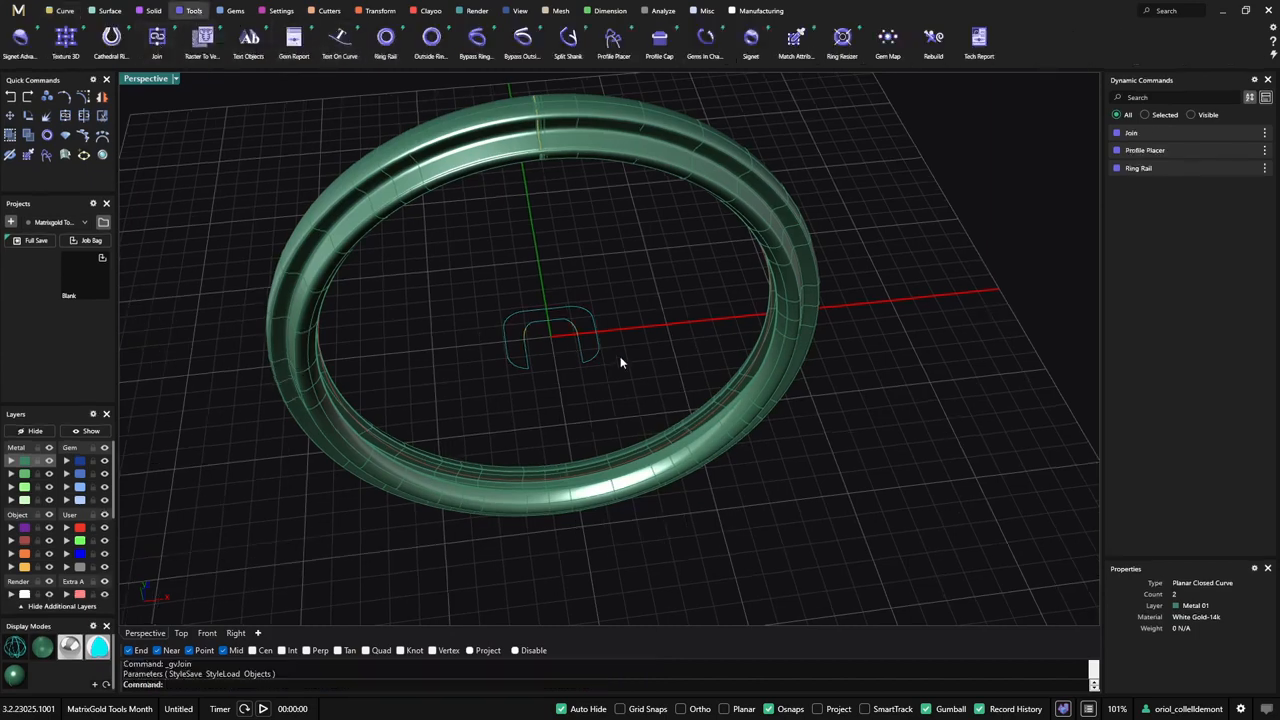
click(595, 342)
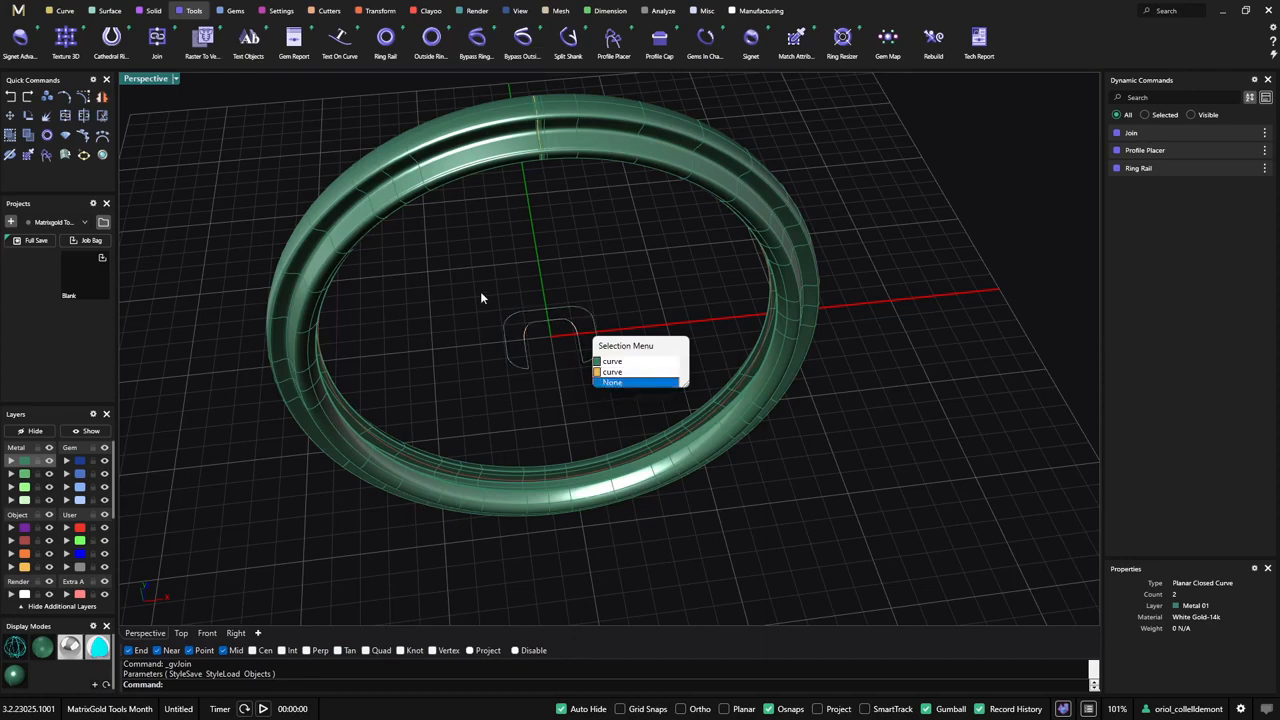
drag(462, 272, 639, 394)
click(41, 433)
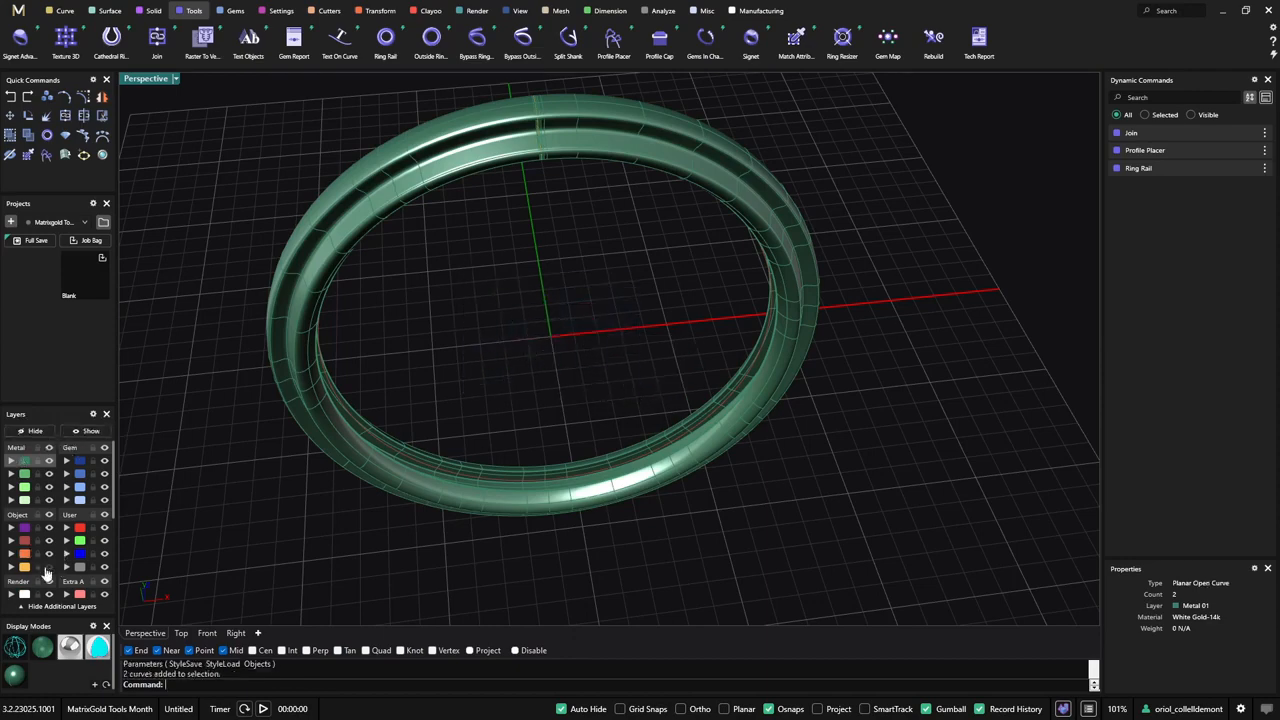
click(47, 568)
right_drag(563, 330, 613, 243)
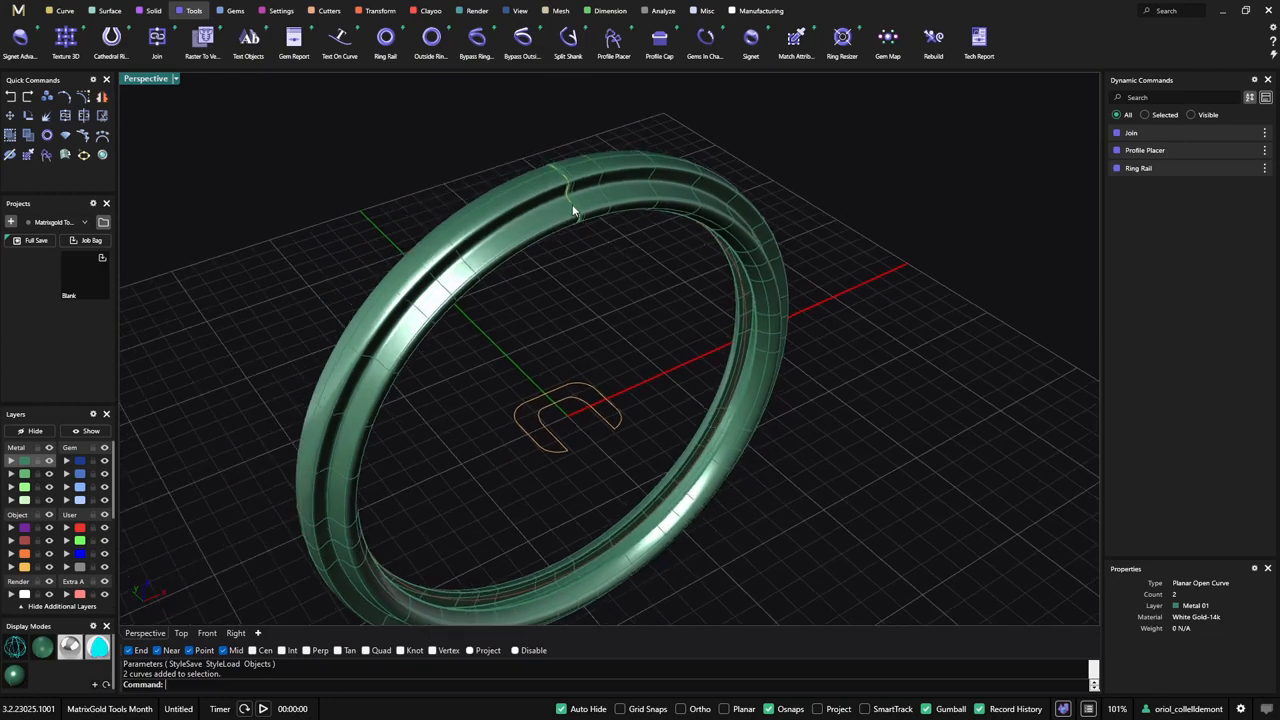
click(1240, 150)
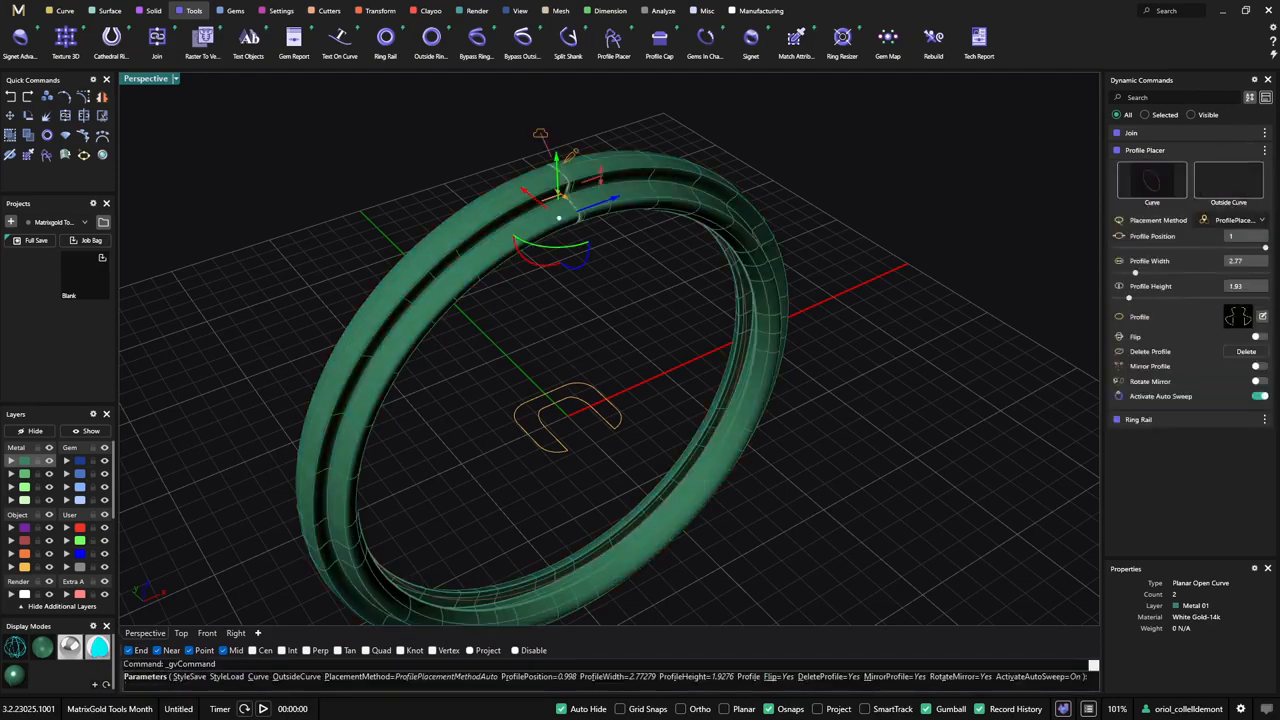
click(1262, 317)
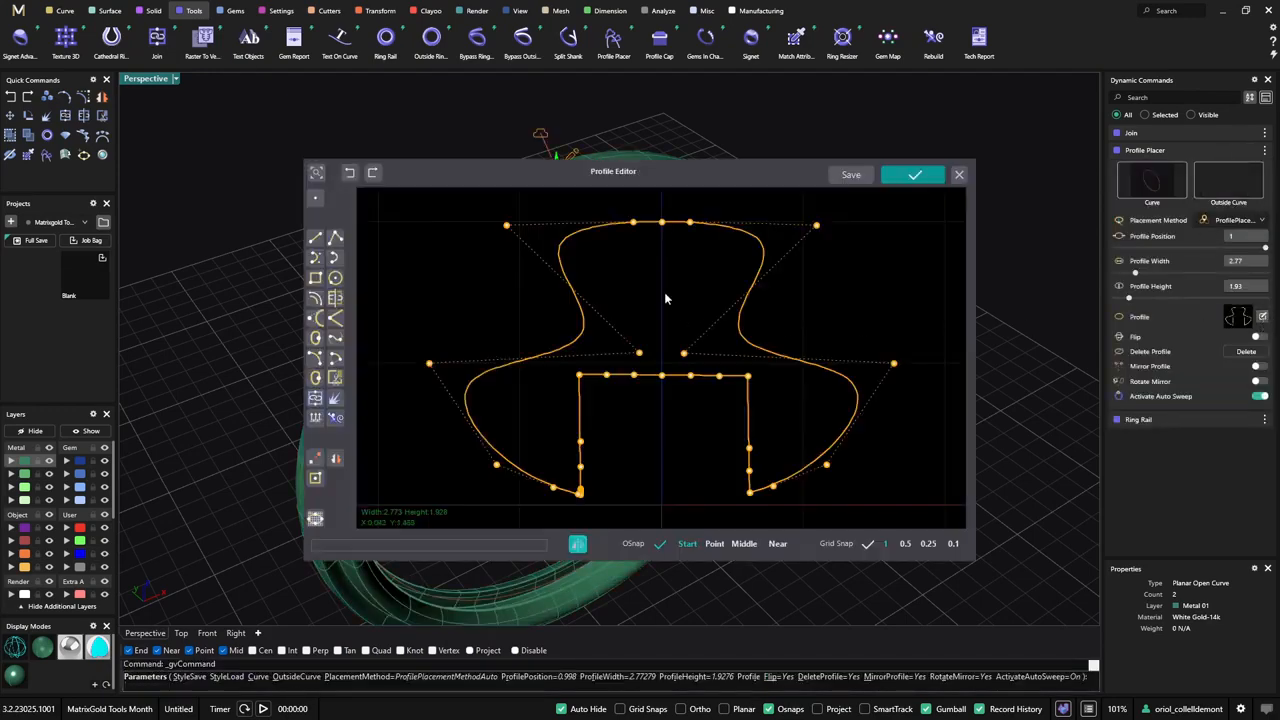
drag(713, 179, 641, 149)
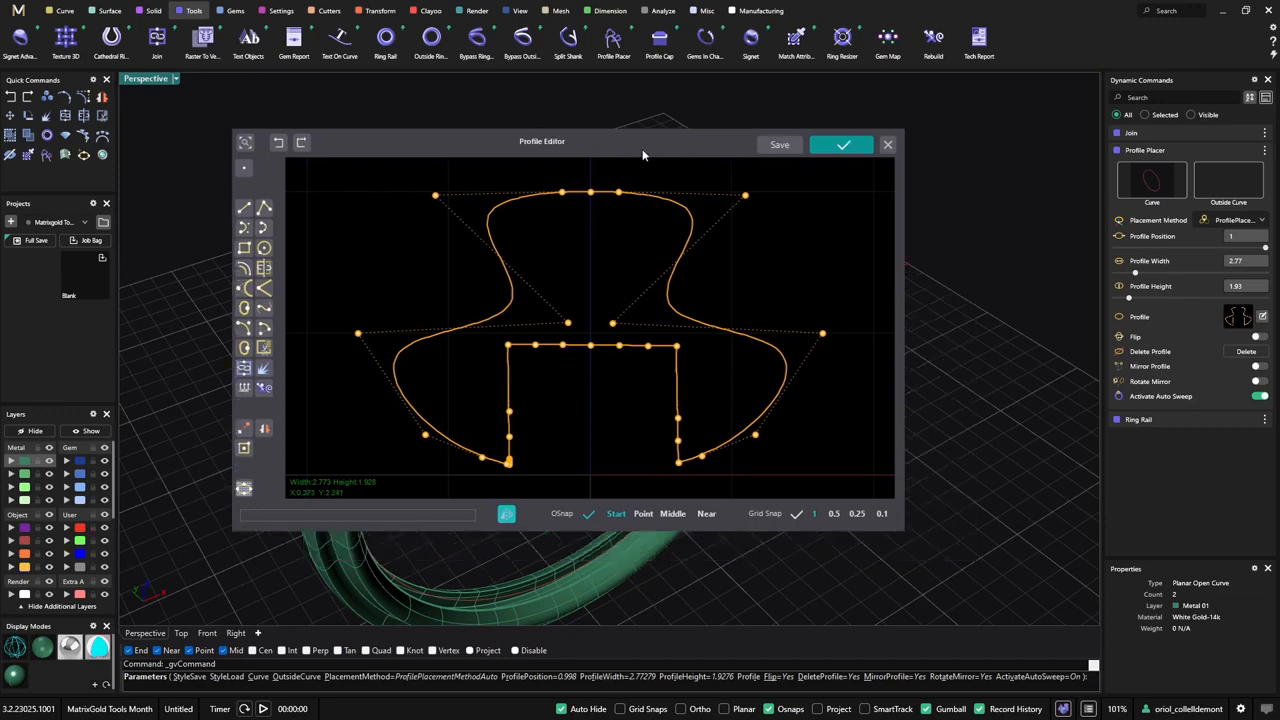
click(243, 489)
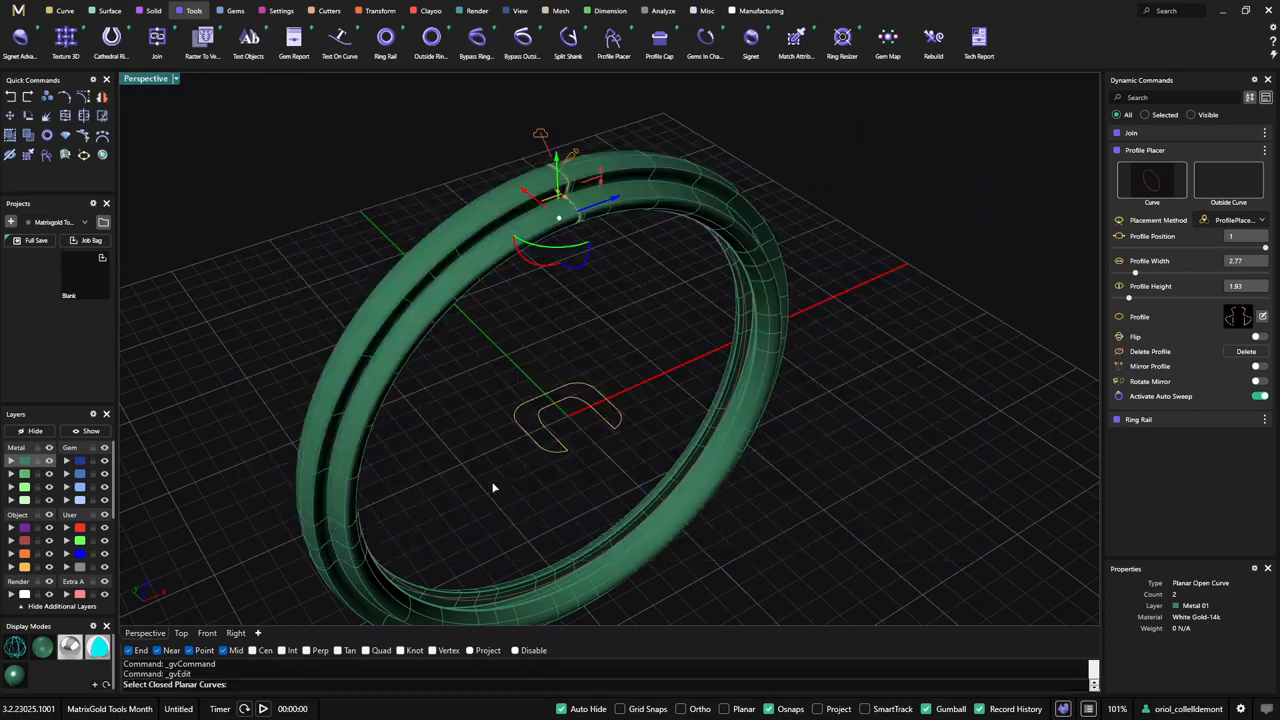
key(Return)
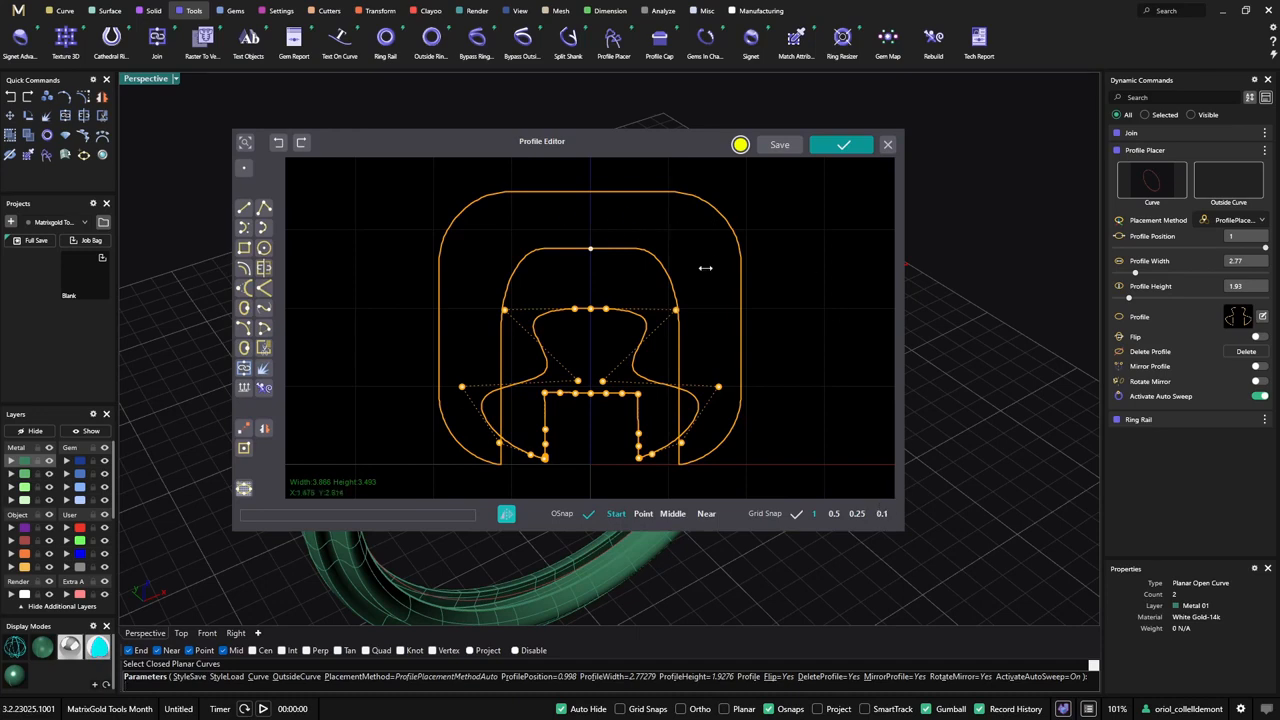
- Delete the old wavy profile curve in the Profile Editor, keeping only the imported rounded closed curve
click(642, 331)
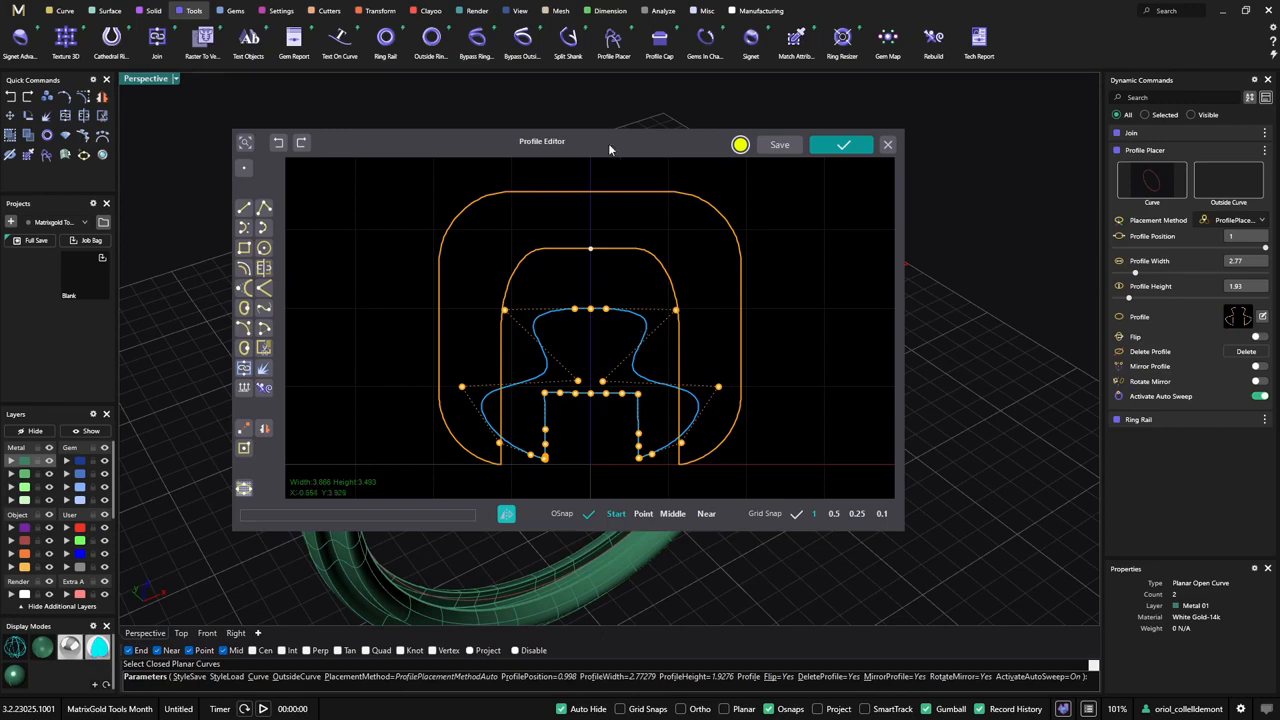
drag(608, 143, 968, 168)
right_drag(443, 394, 411, 354)
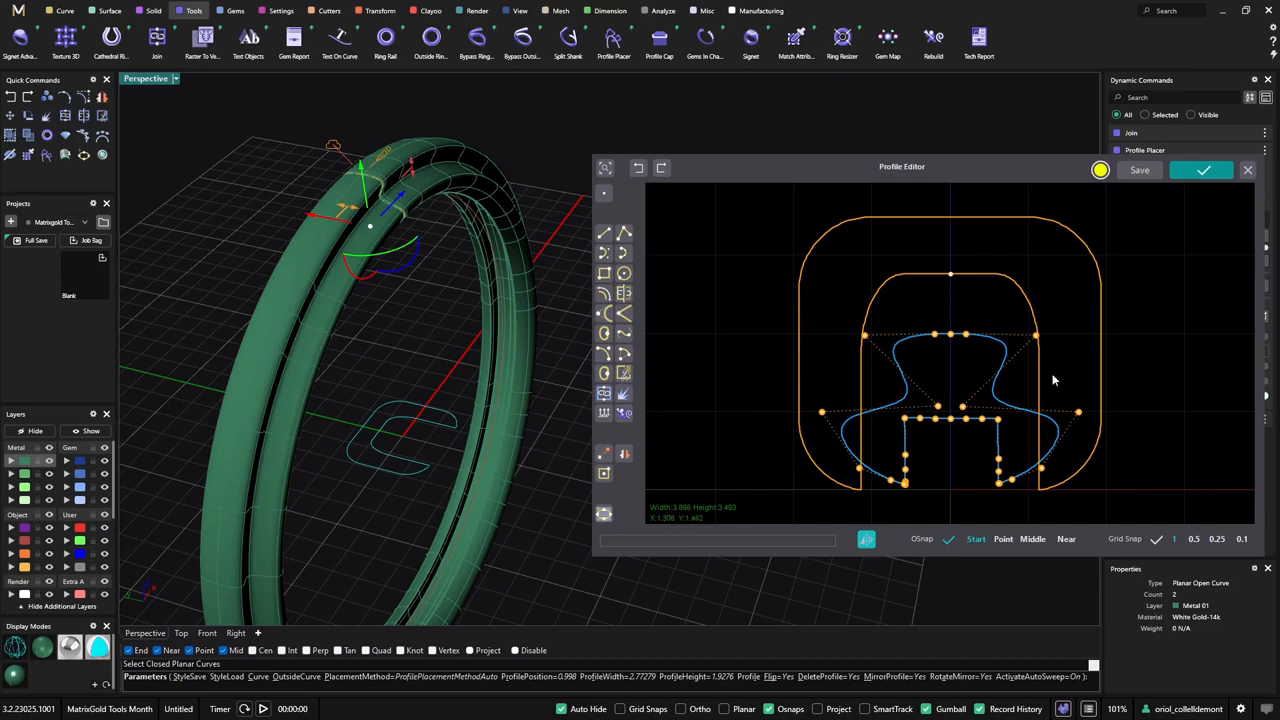
key(Delete)
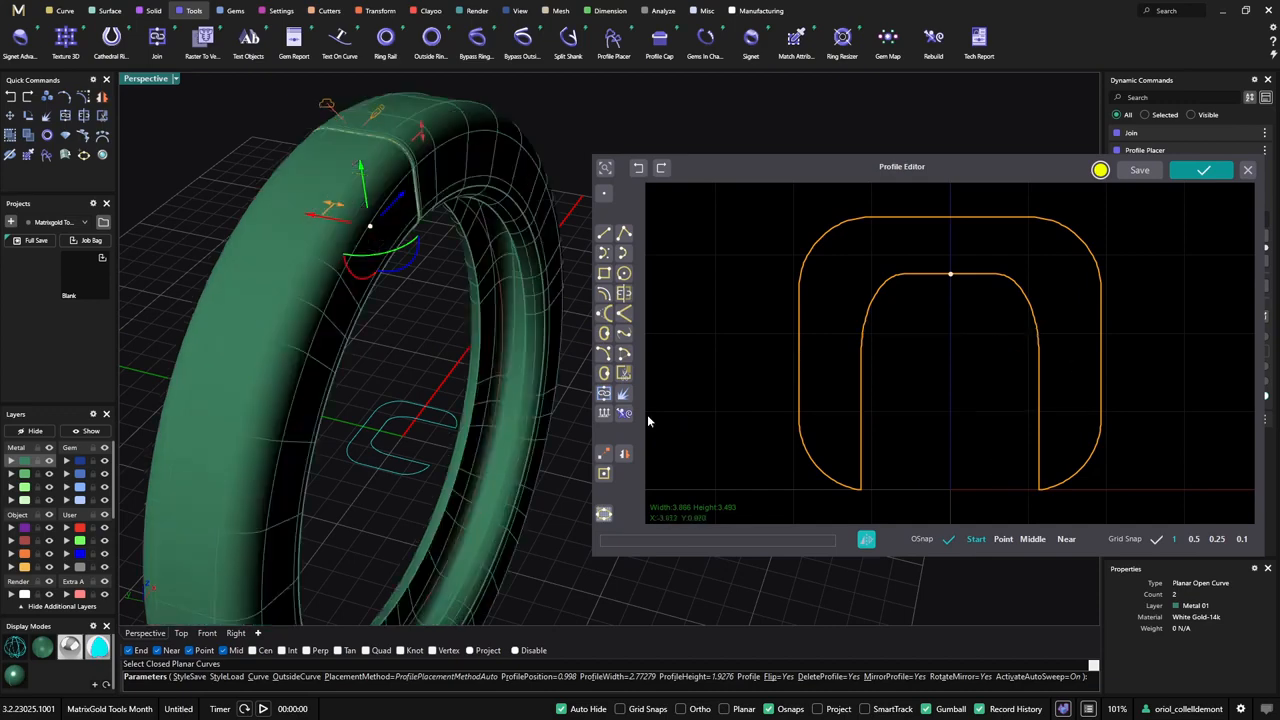
- Resize the ring's swept profile in the viewport to a height of 1.8 and a width of 2.4
scroll(486, 362, down, 4)
right_drag(459, 367, 483, 305)
right_drag(437, 443, 543, 380)
drag(463, 178, 462, 225)
right_drag(512, 338, 530, 331)
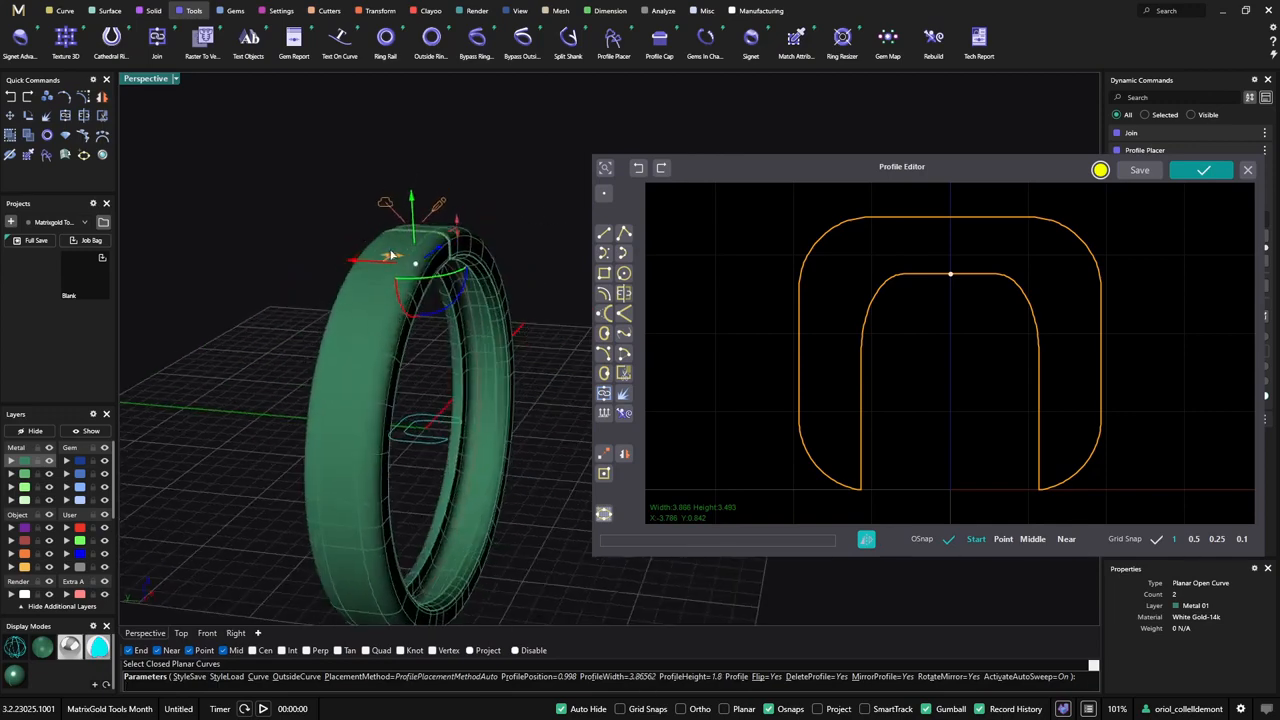
drag(390, 256, 406, 256)
right_drag(487, 370, 697, 410)
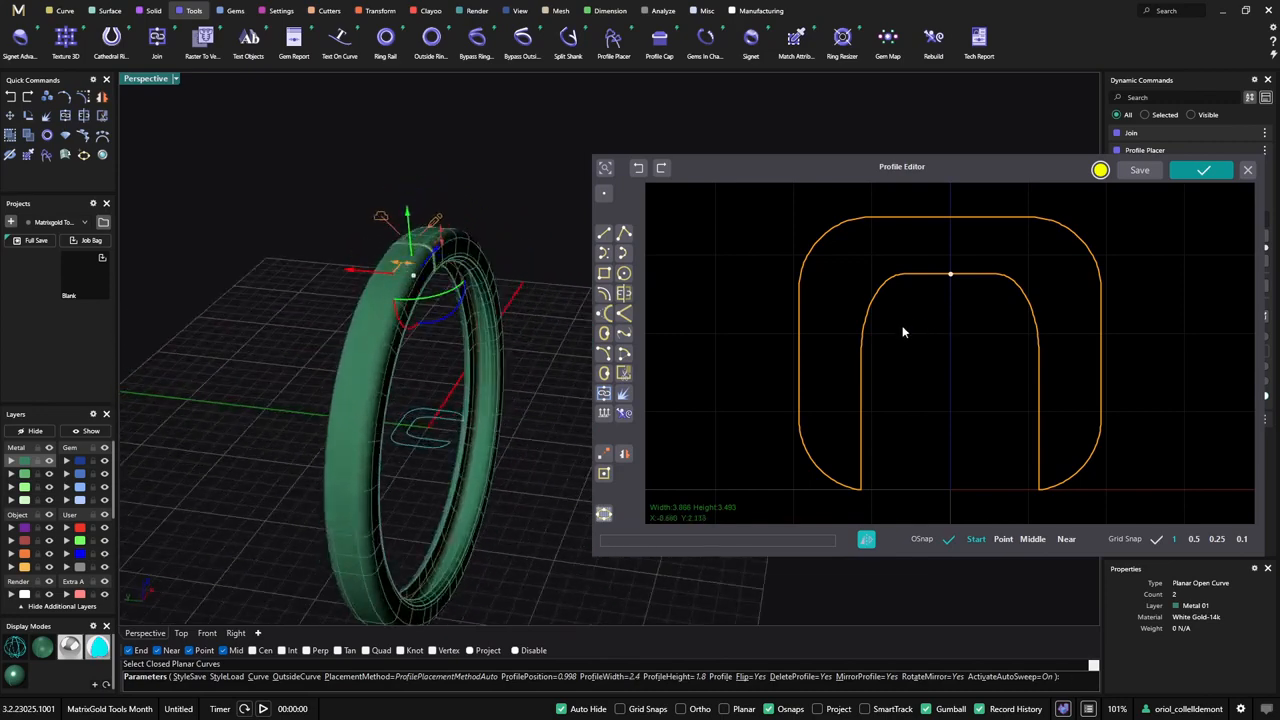
- Accept the imported curve as the profile and finish the Profile Placer command
click(799, 377)
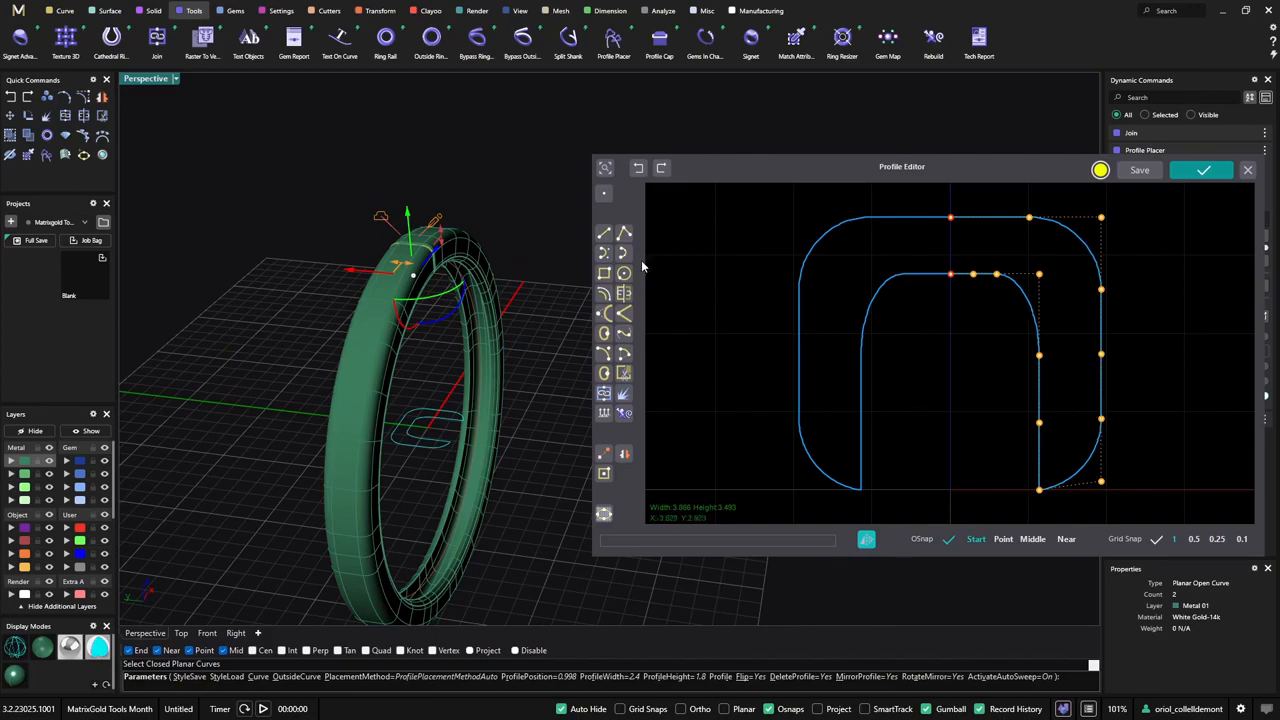
right_drag(560, 325, 573, 384)
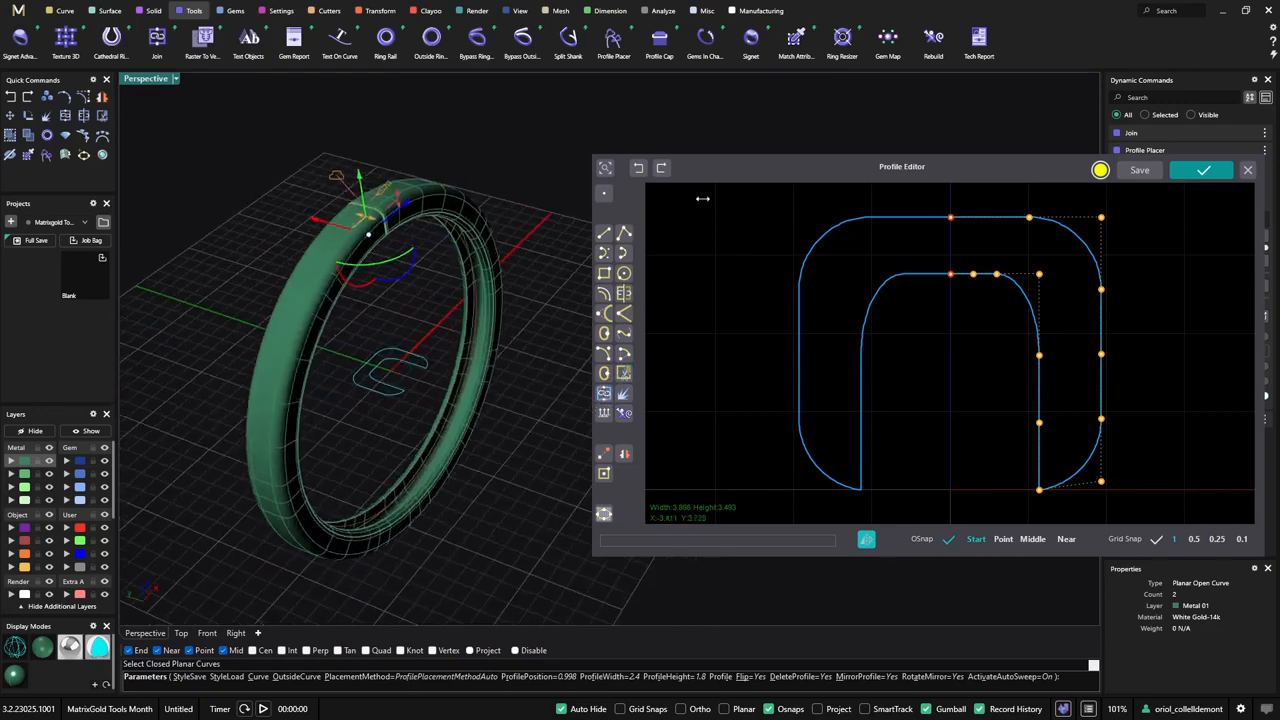
click(1203, 170)
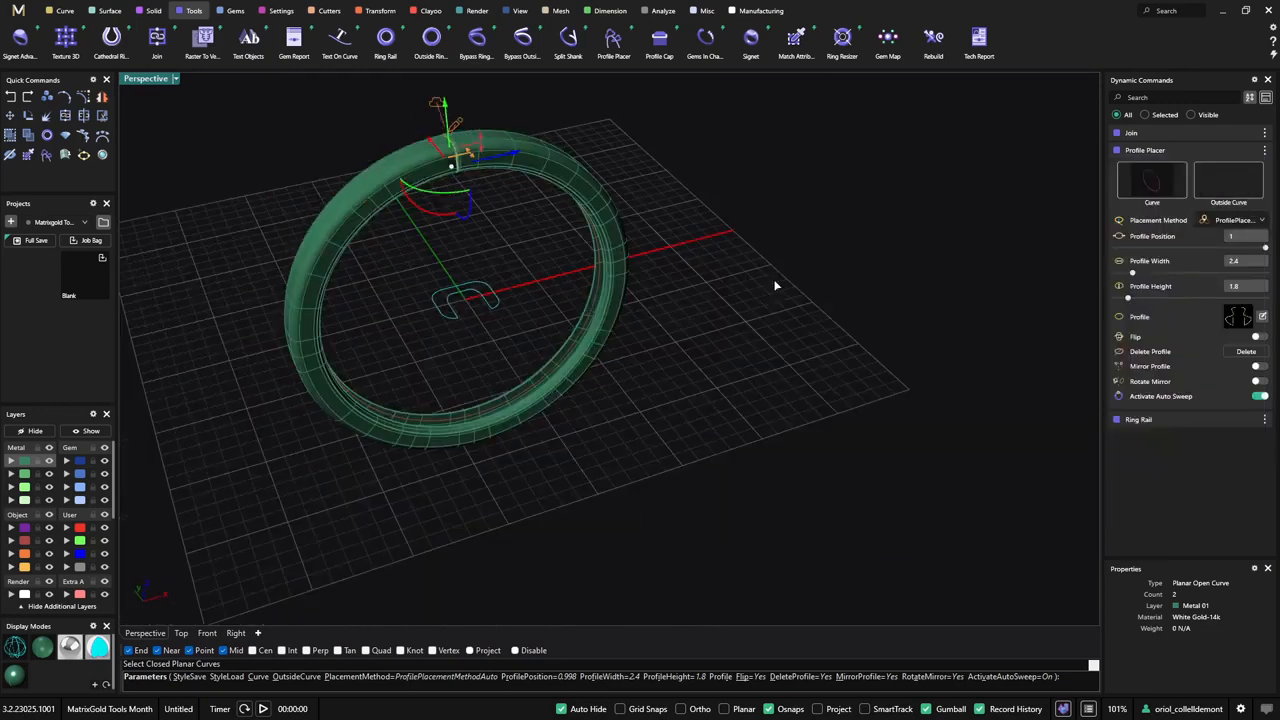
right_click(762, 288)
right_drag(758, 288, 732, 287)
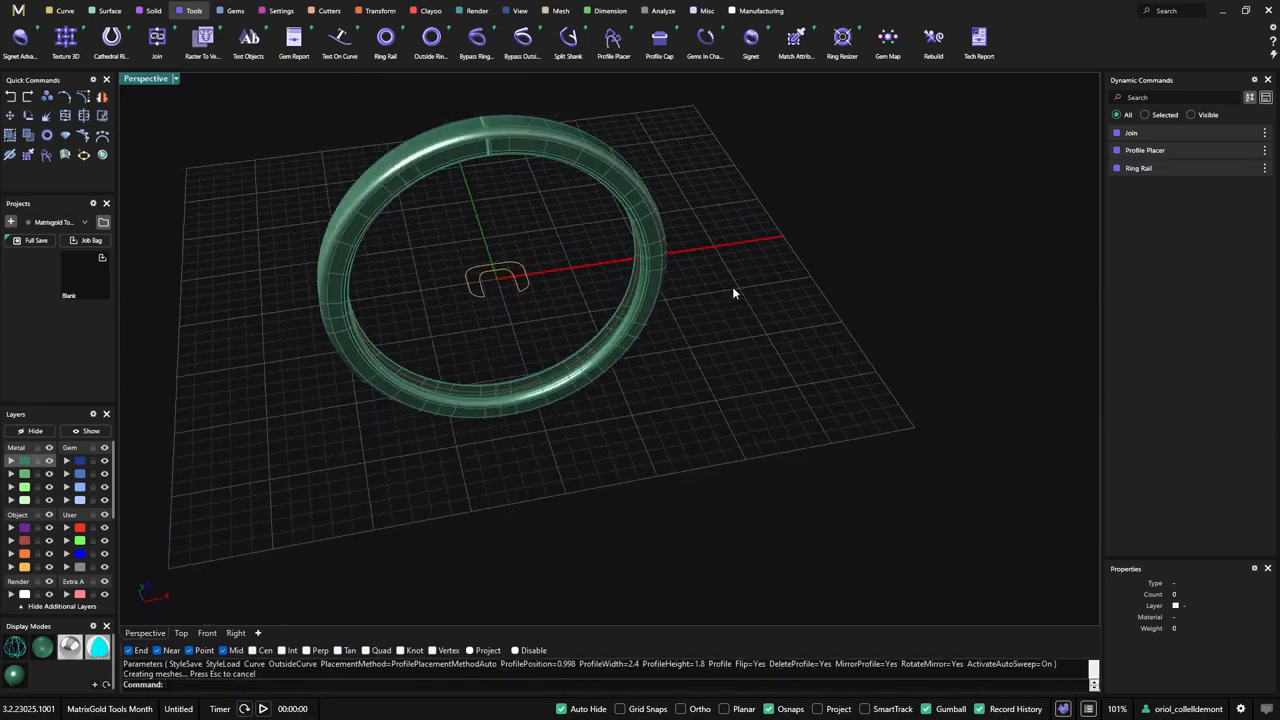
- Draw an irregular closed freeform curve with Smart Curve in the Top view, above the orange profile curve, with the Closed option enabled
click(62, 12)
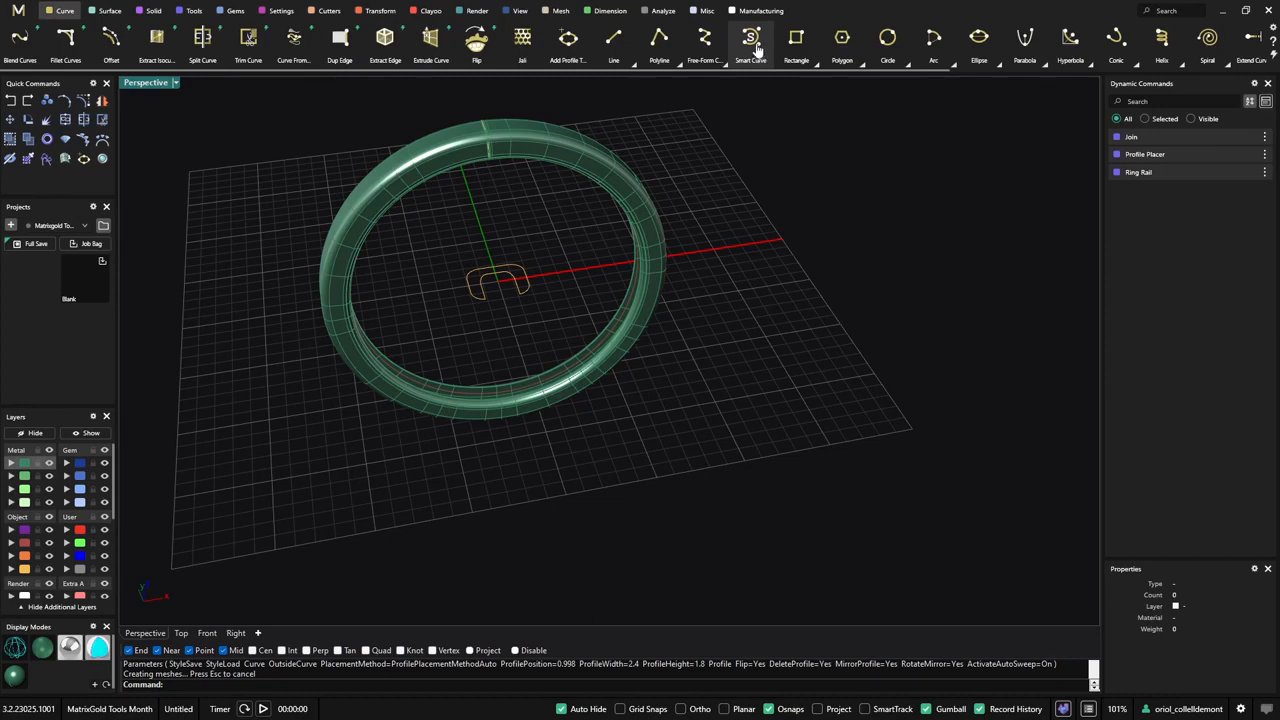
click(181, 633)
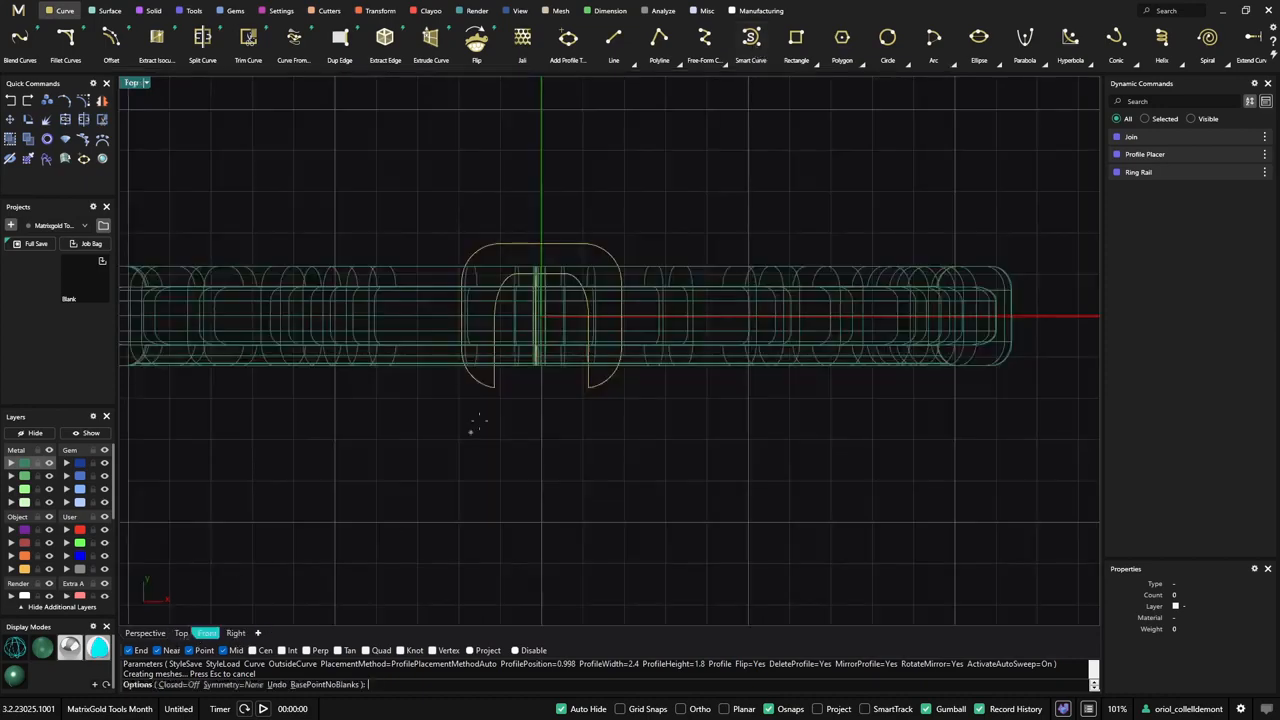
click(544, 207)
click(581, 186)
click(600, 244)
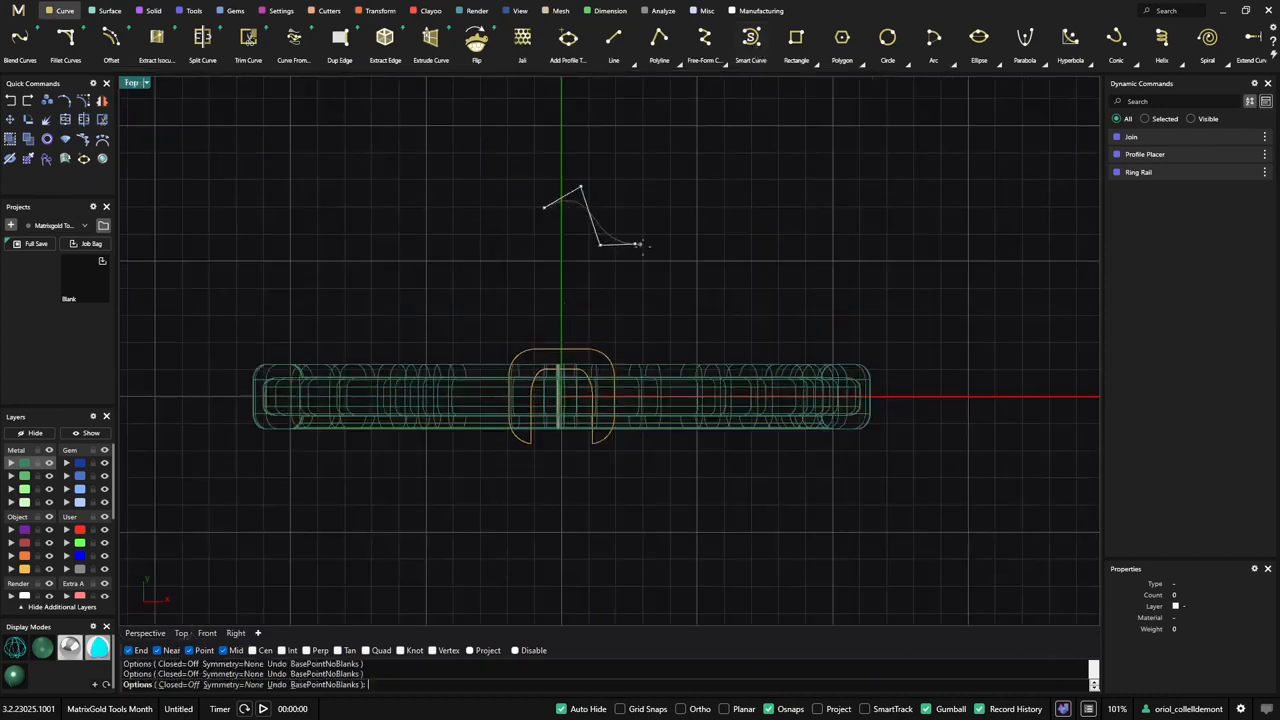
click(635, 243)
click(647, 292)
click(550, 293)
click(500, 289)
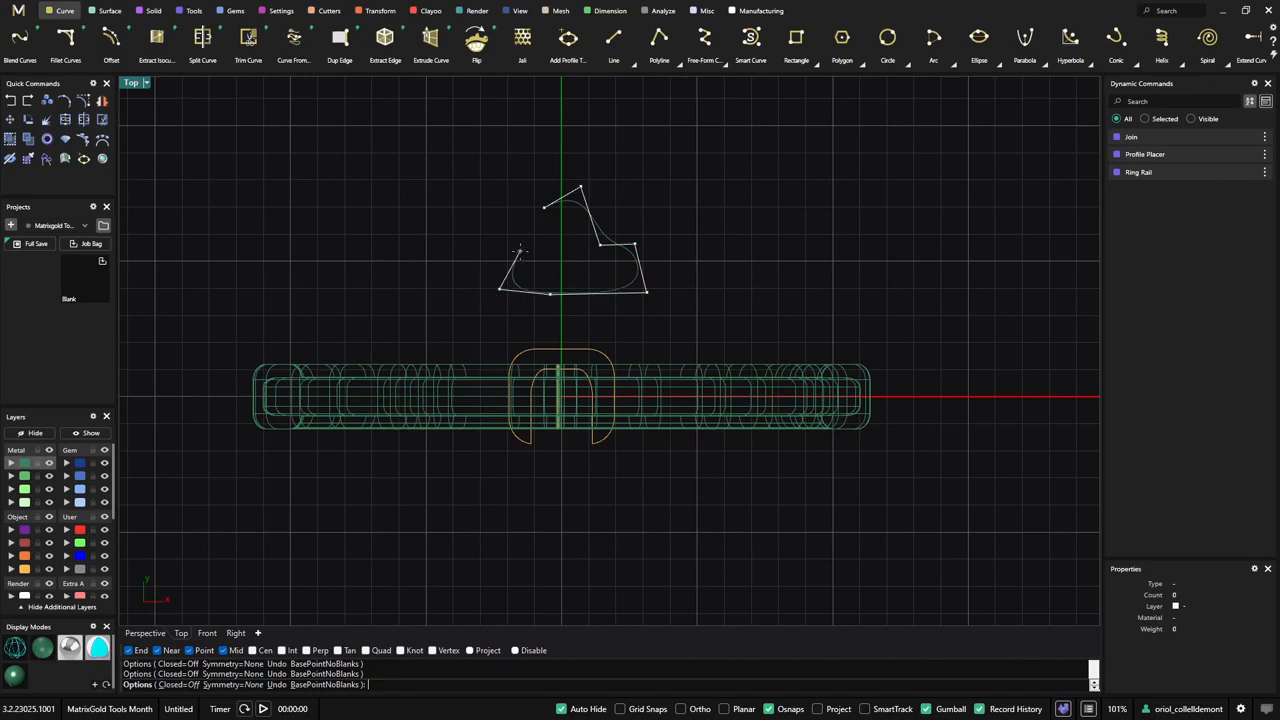
click(188, 686)
key(Return)
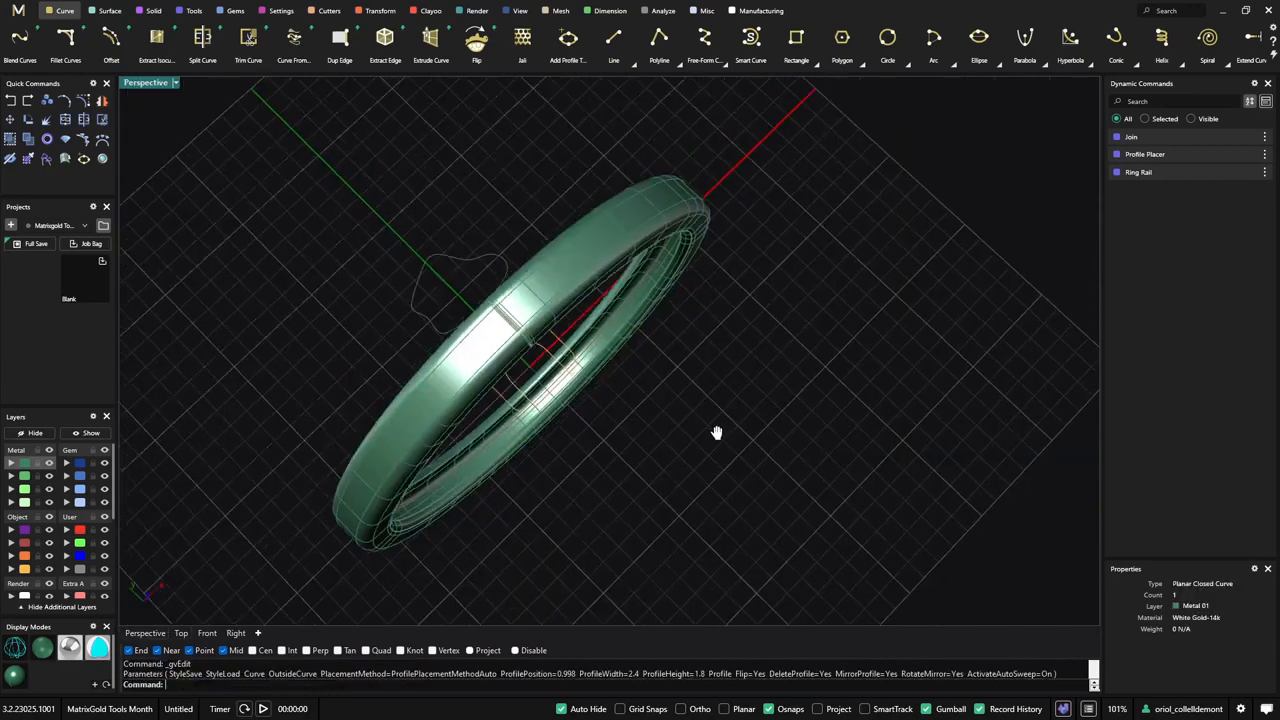
mouse_move(717, 431)
right_down()
mouse_move(651, 447)
mouse_move(622, 485)
right_up()
right_drag(537, 257, 485, 231)
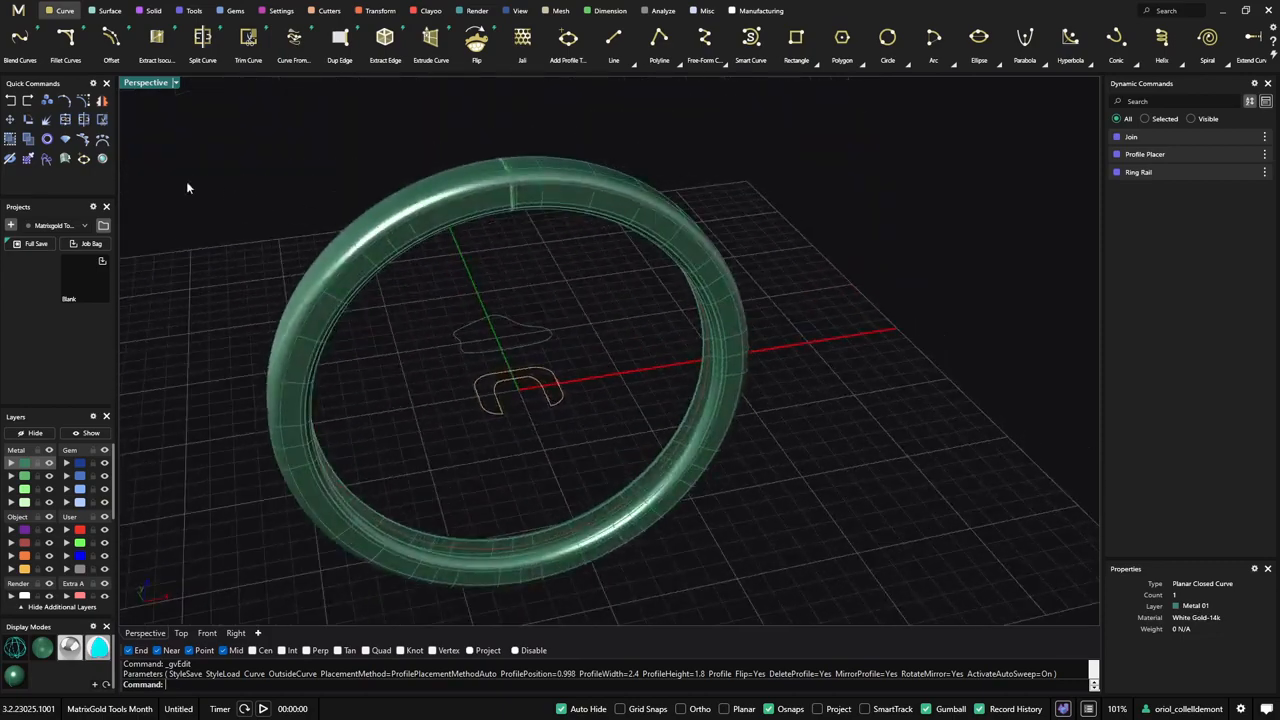
click(564, 40)
click(536, 349)
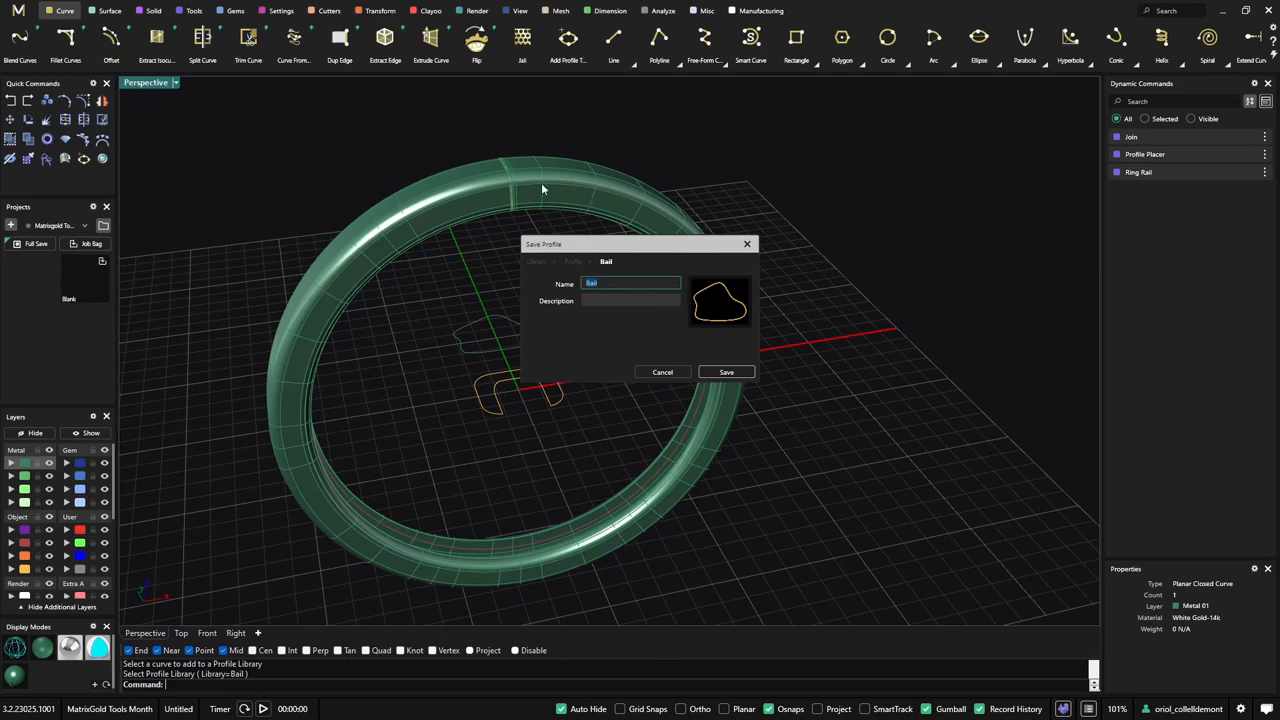
click(662, 374)
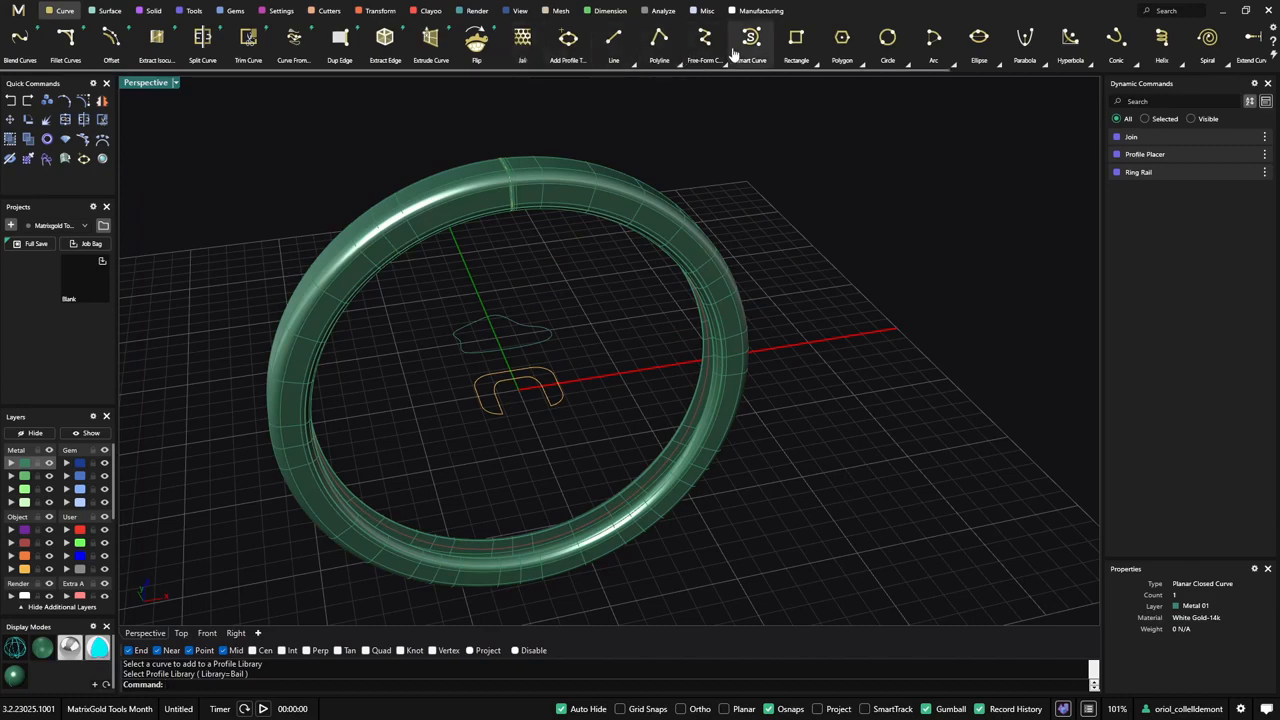
- Add the freeform closed curve to a profile library, choosing Shank as the library
click(571, 53)
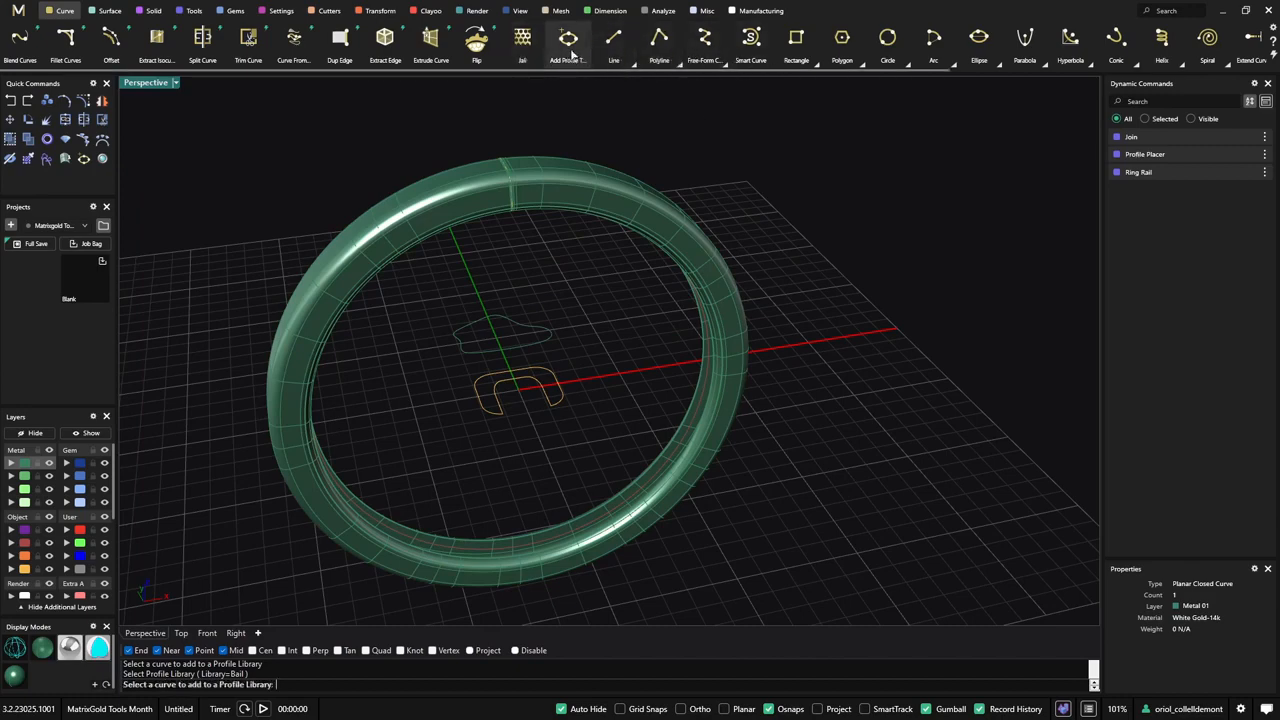
click(538, 345)
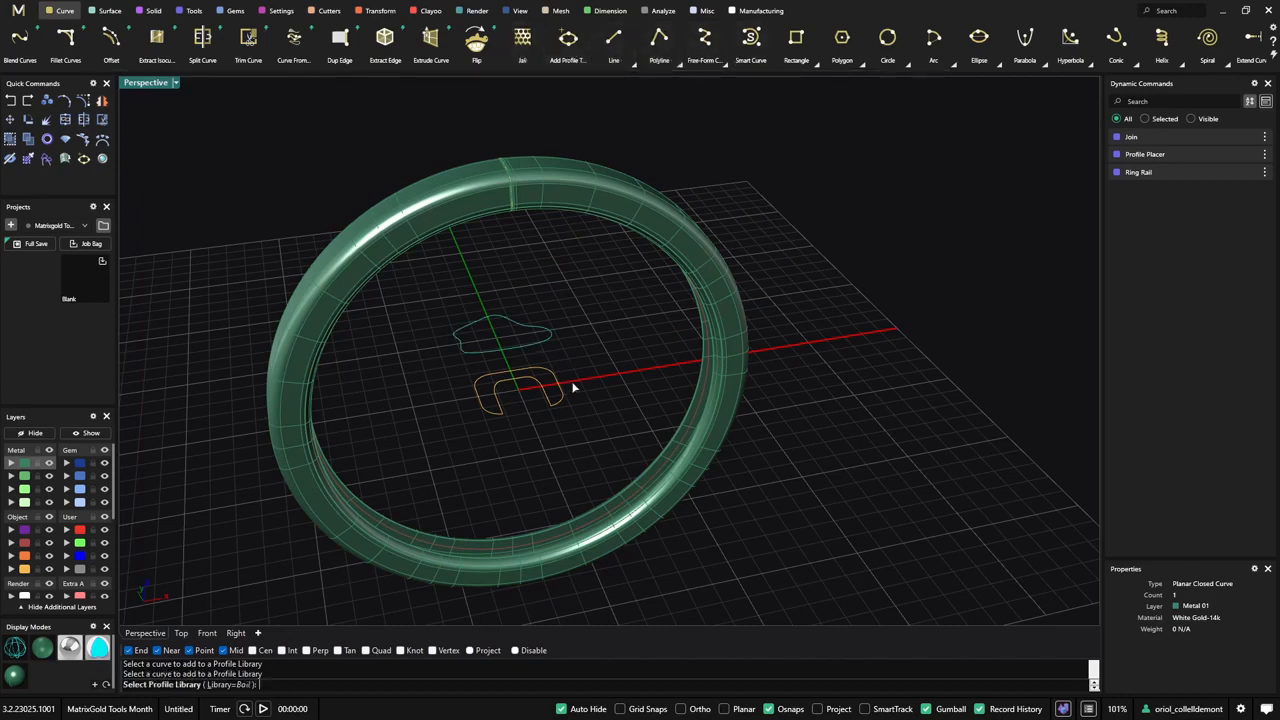
click(238, 685)
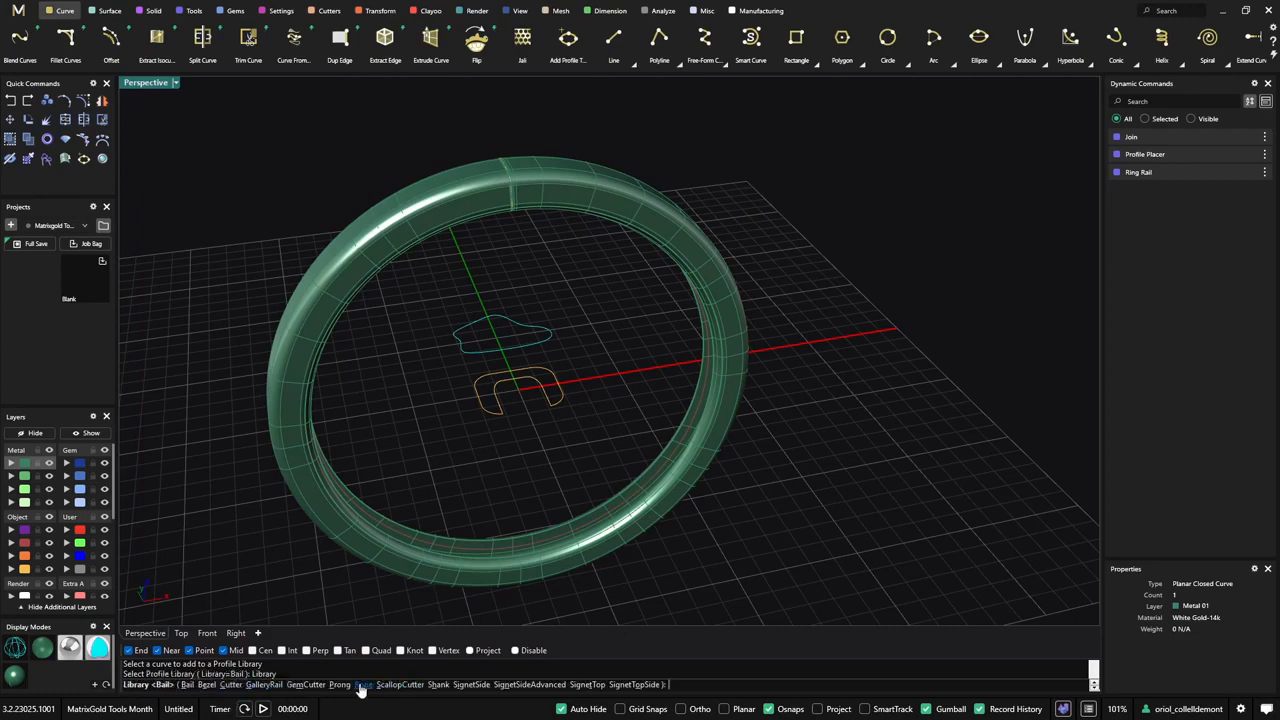
click(437, 685)
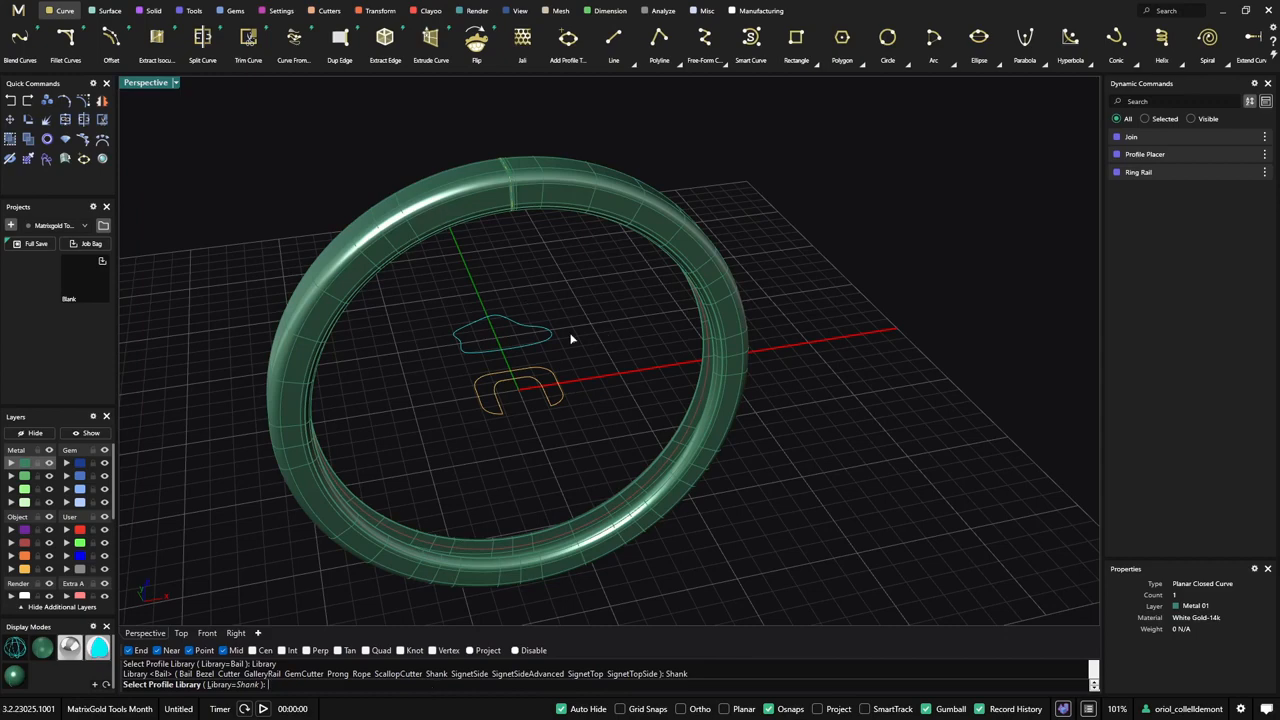
key(Return)
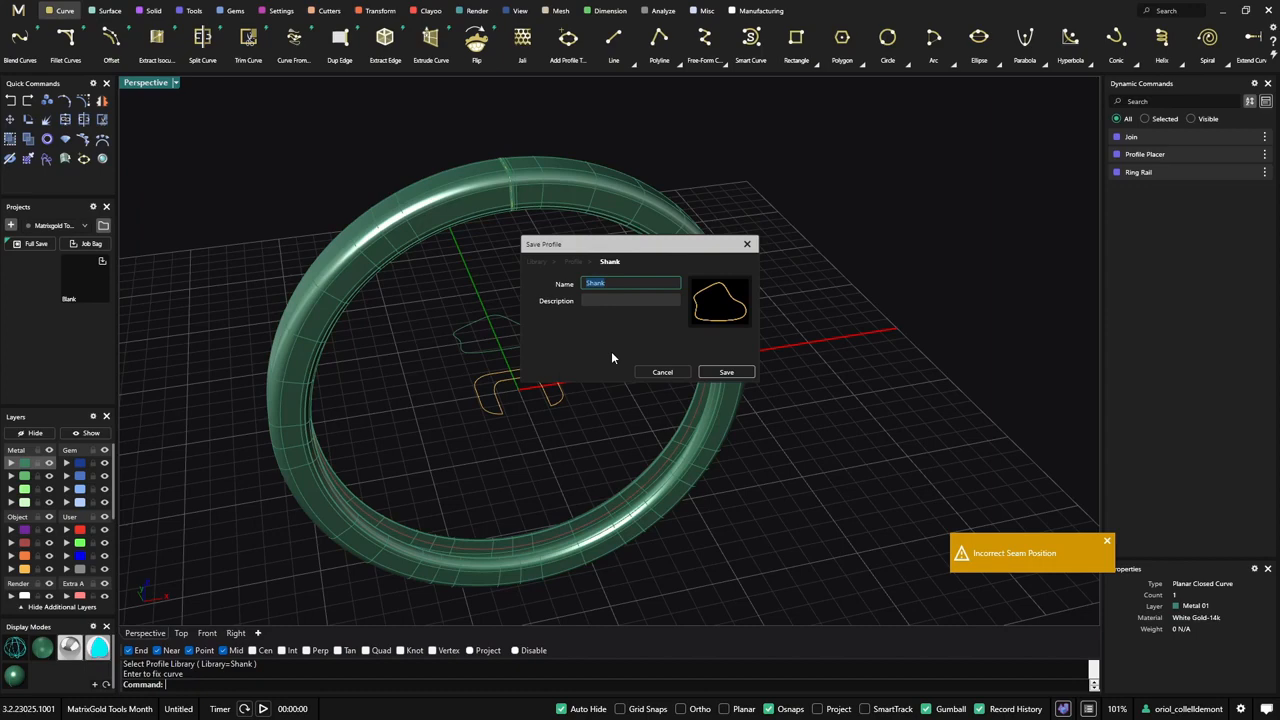
- Save the library profile under the name Video Curve, overwriting the existing file
text(Video Curve)
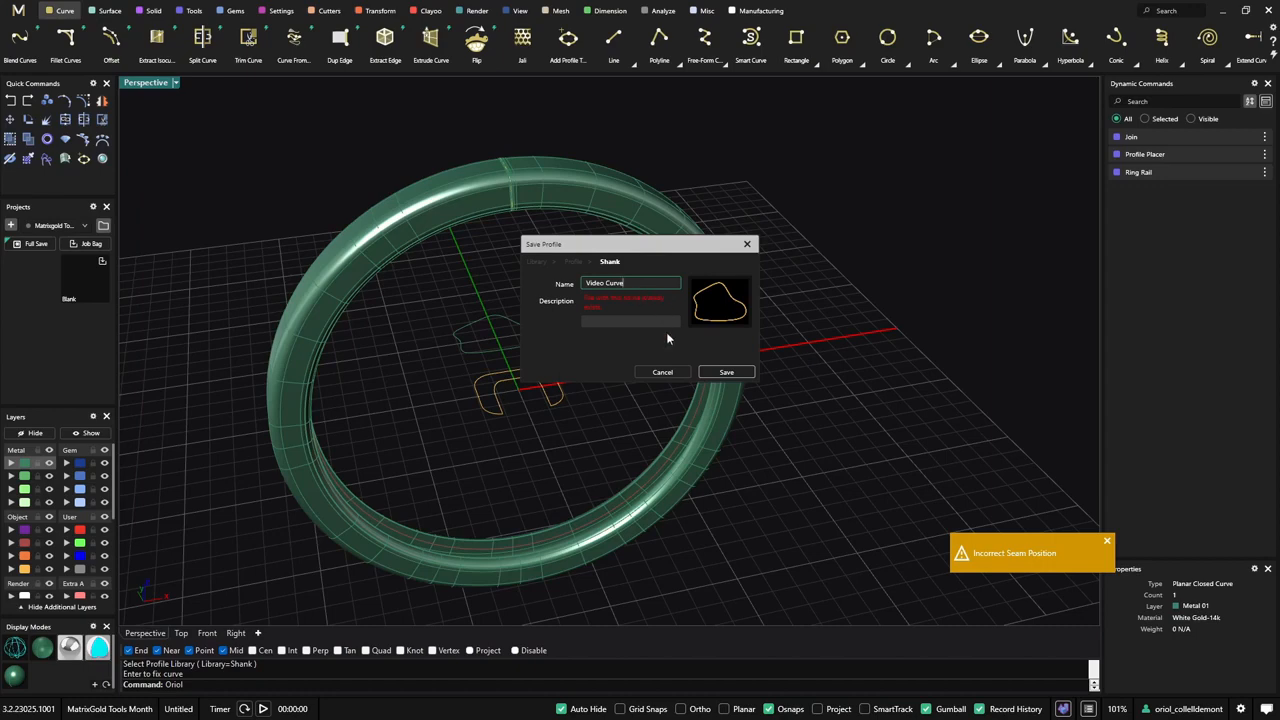
click(719, 378)
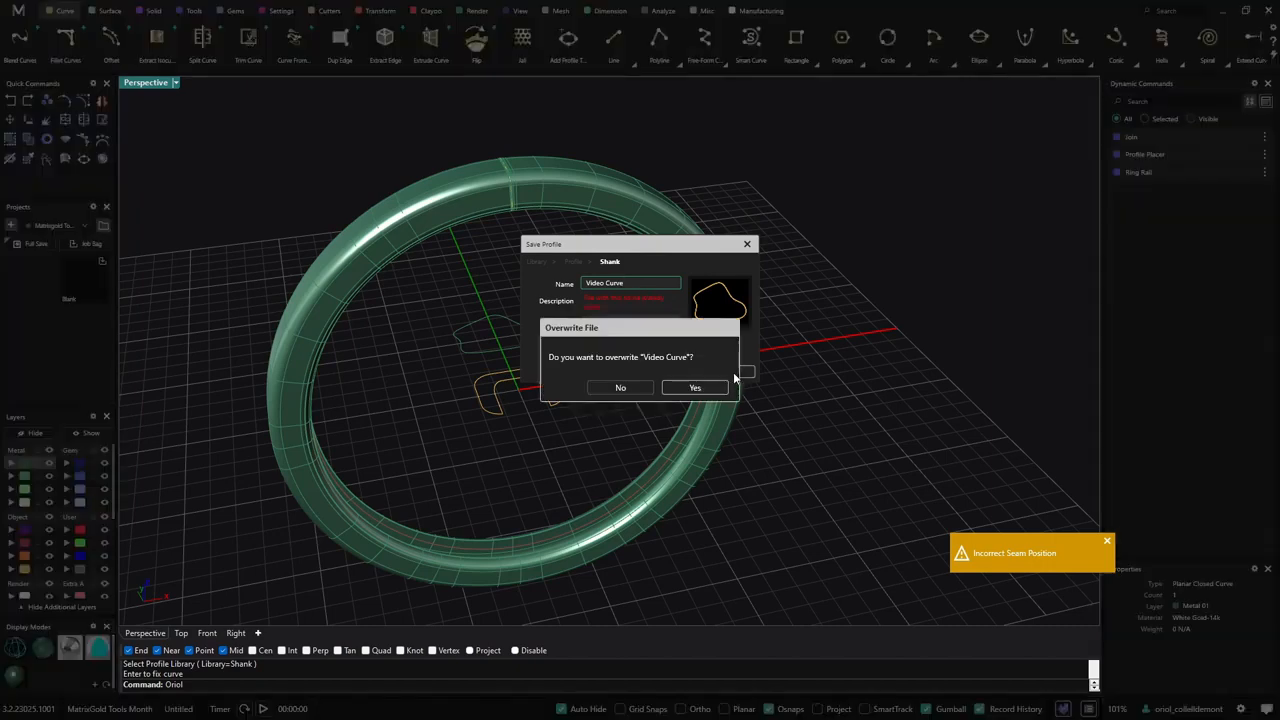
click(695, 388)
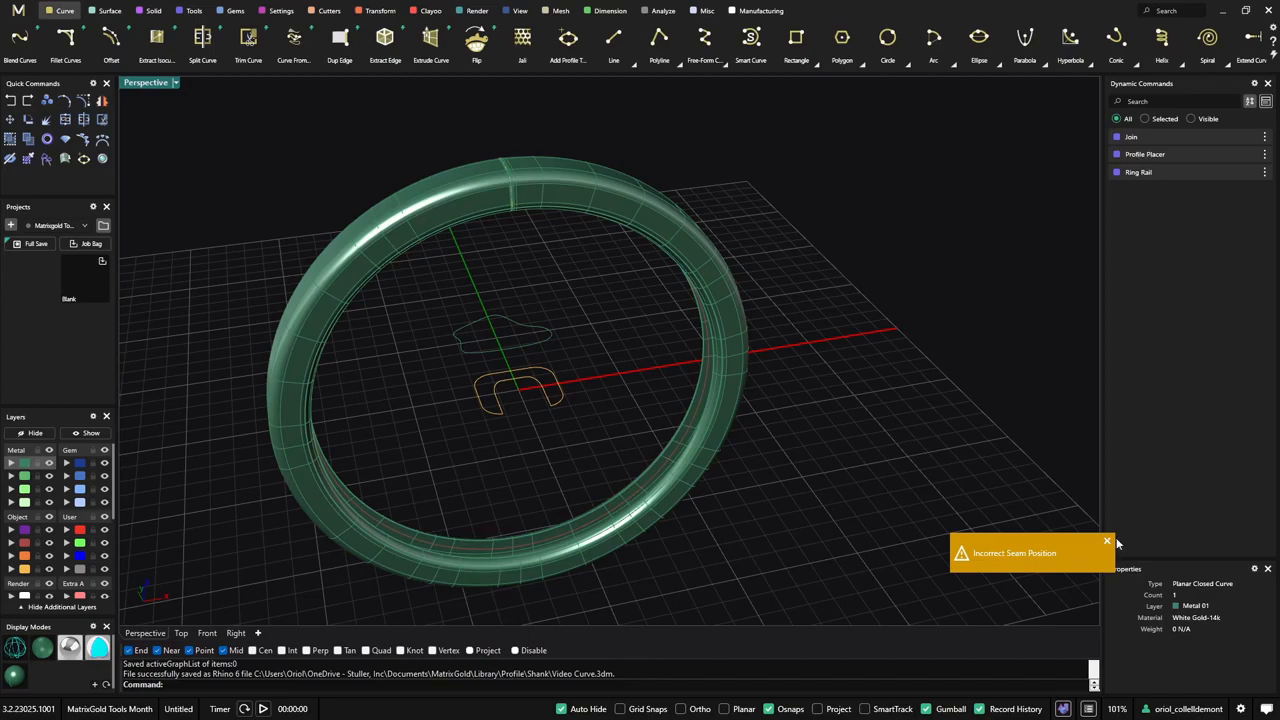
- Edit the Profile Placer again, replace the ring's profile with Video Curve from the Shank library, and finish the command
right_drag(640, 480, 613, 475)
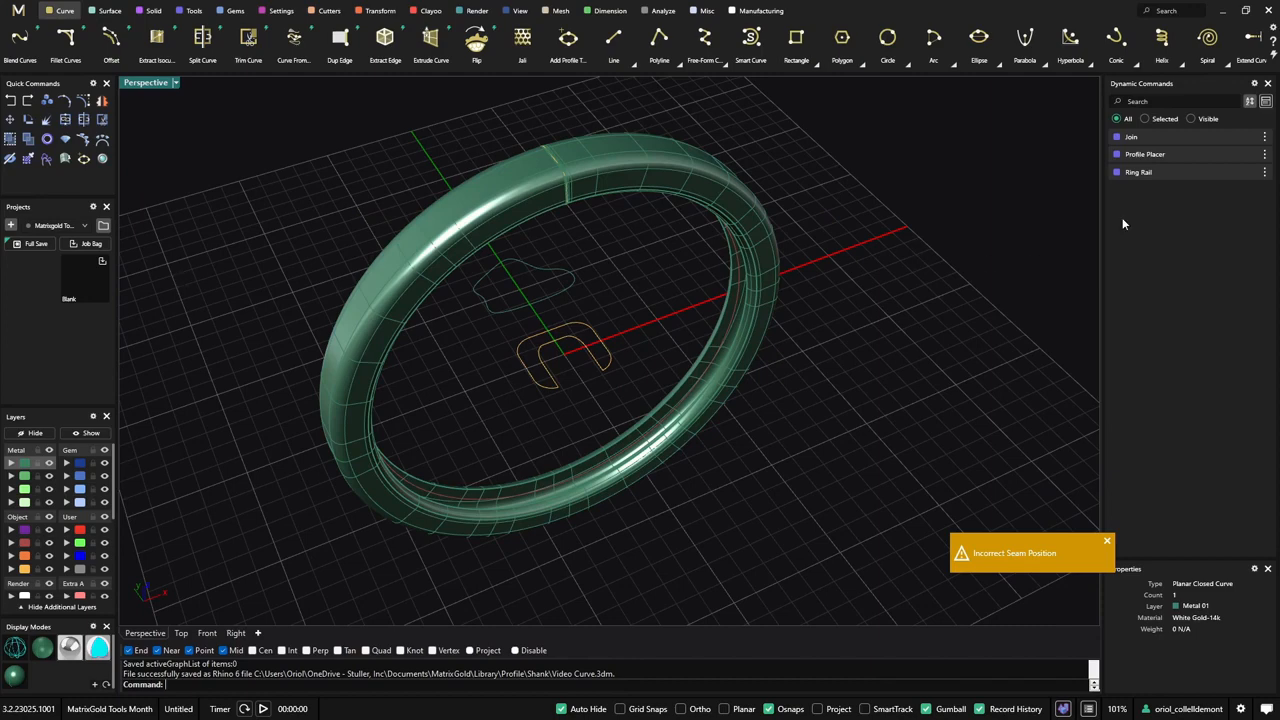
click(1242, 156)
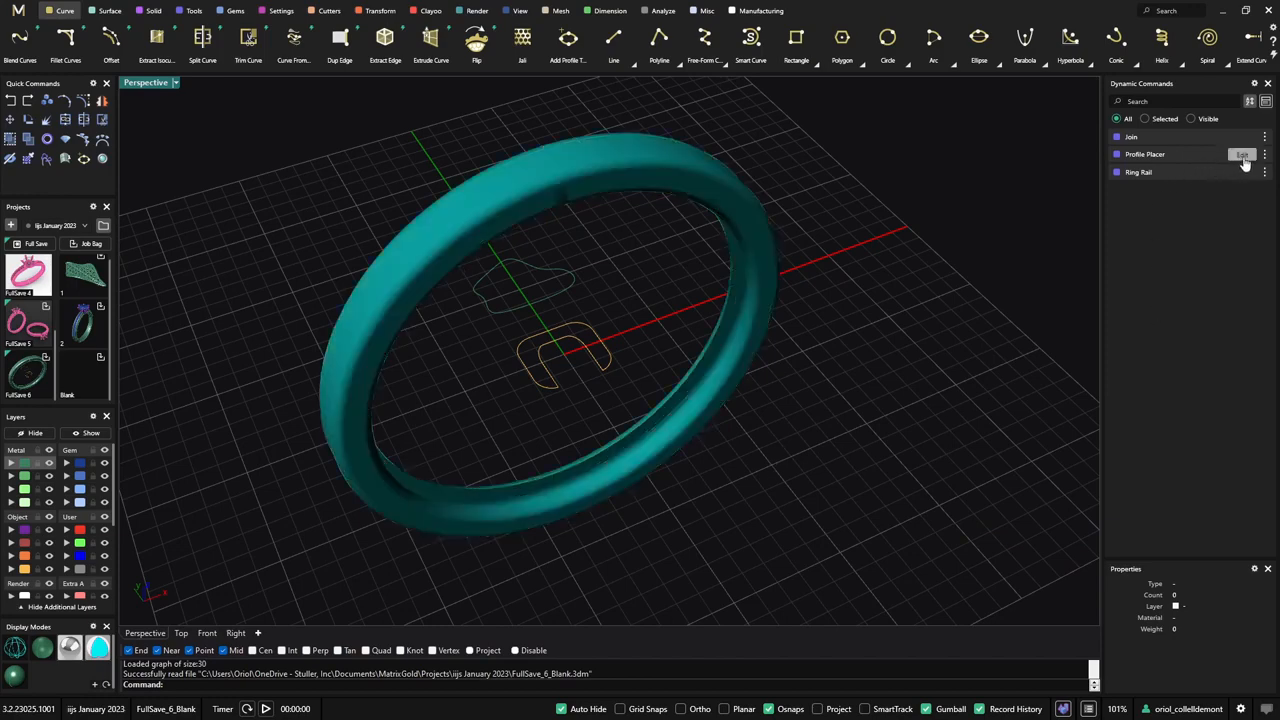
click(1243, 157)
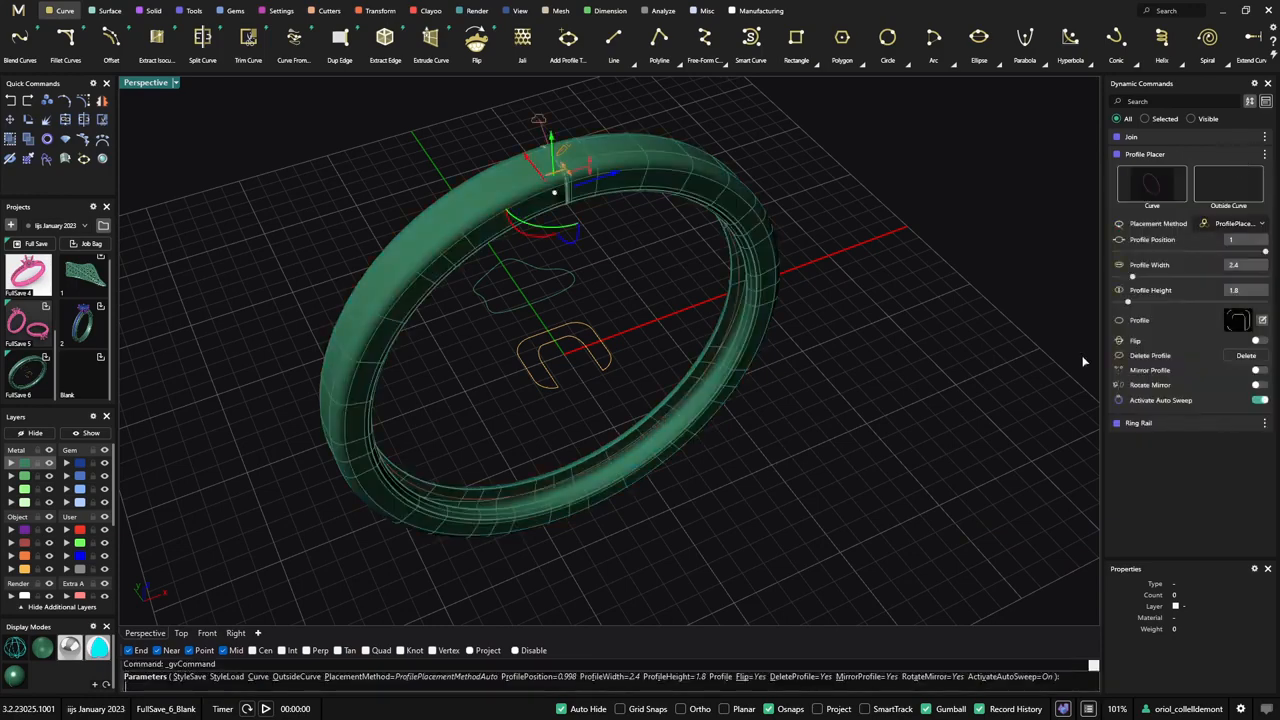
click(1238, 319)
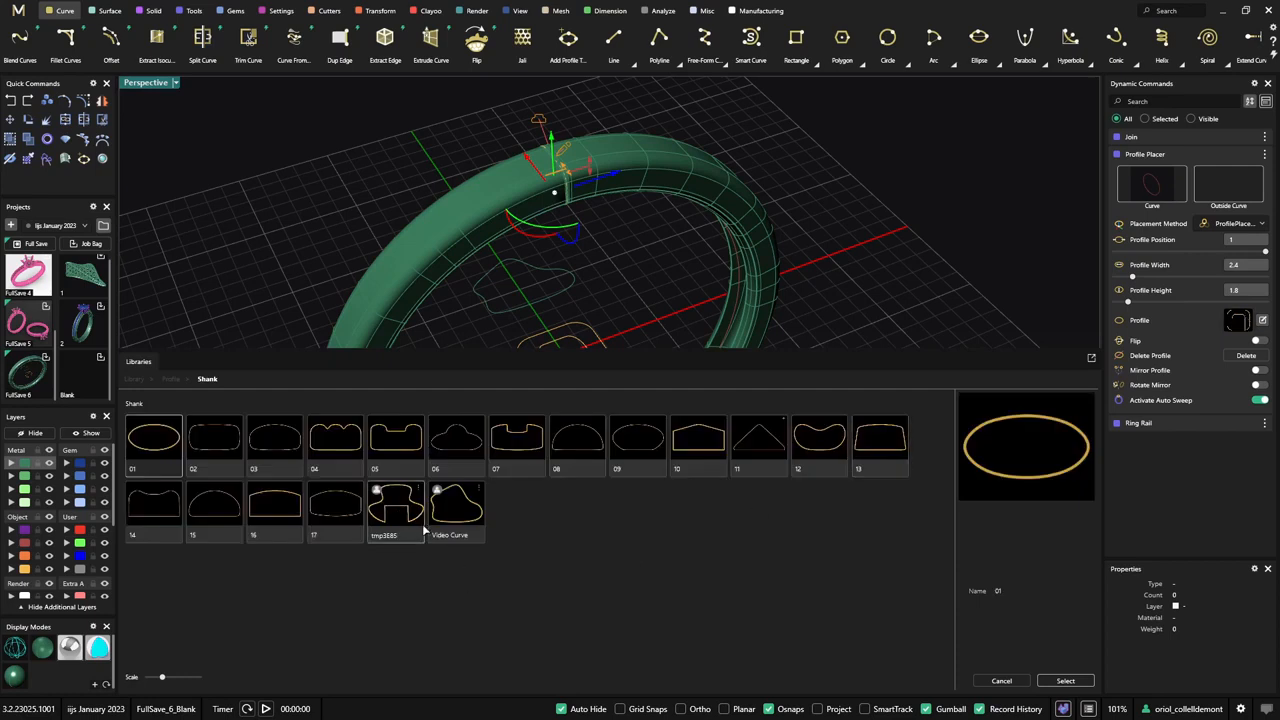
click(453, 514)
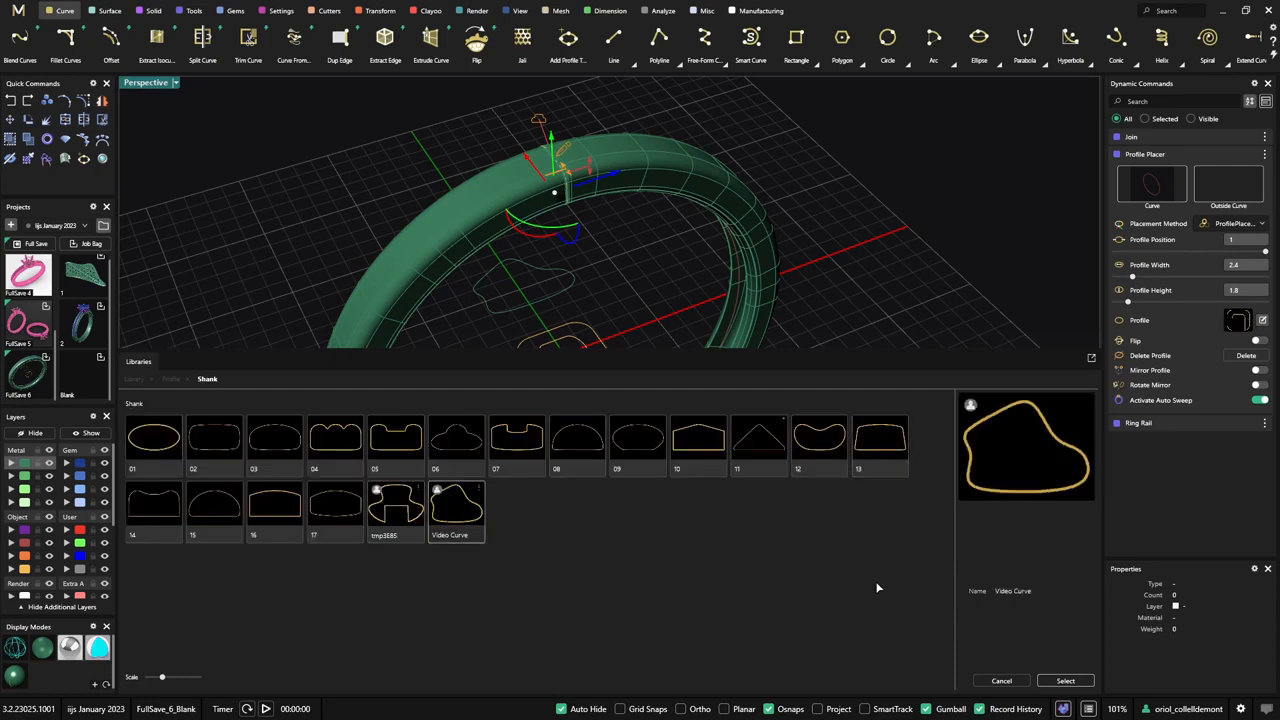
click(1064, 682)
right_drag(830, 550, 725, 392)
right_drag(477, 433, 598, 271)
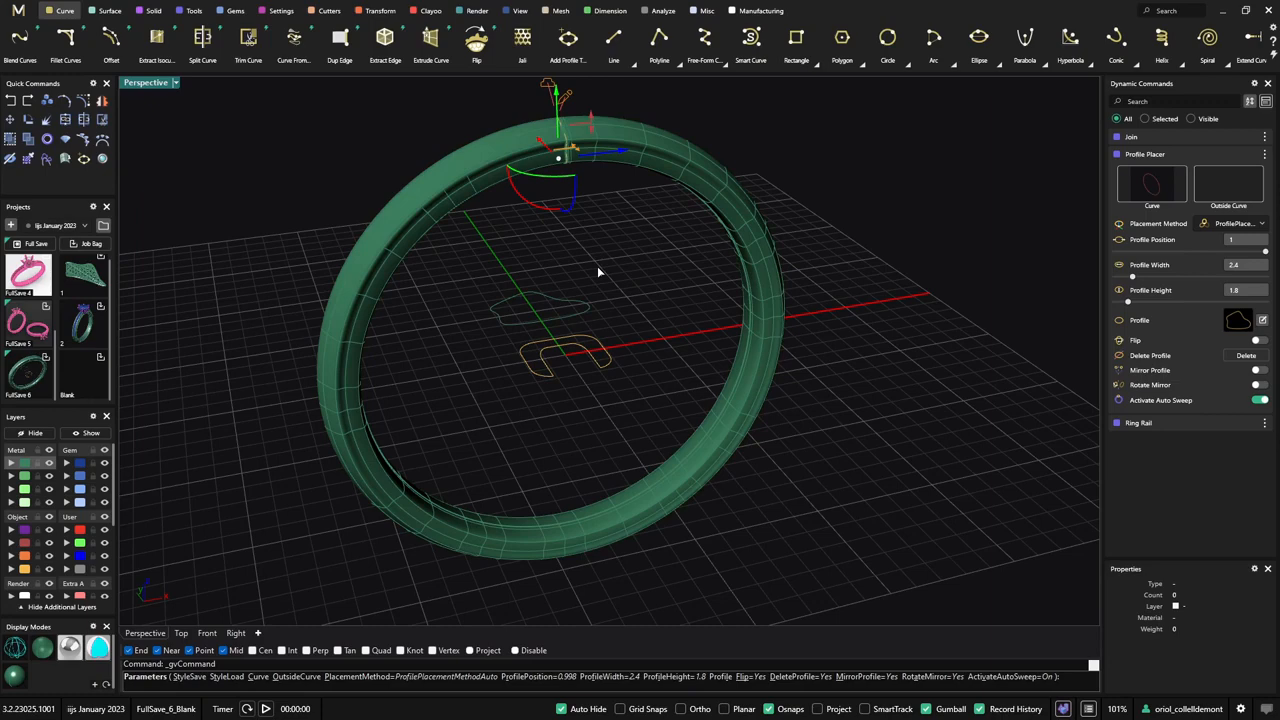
key(Return)
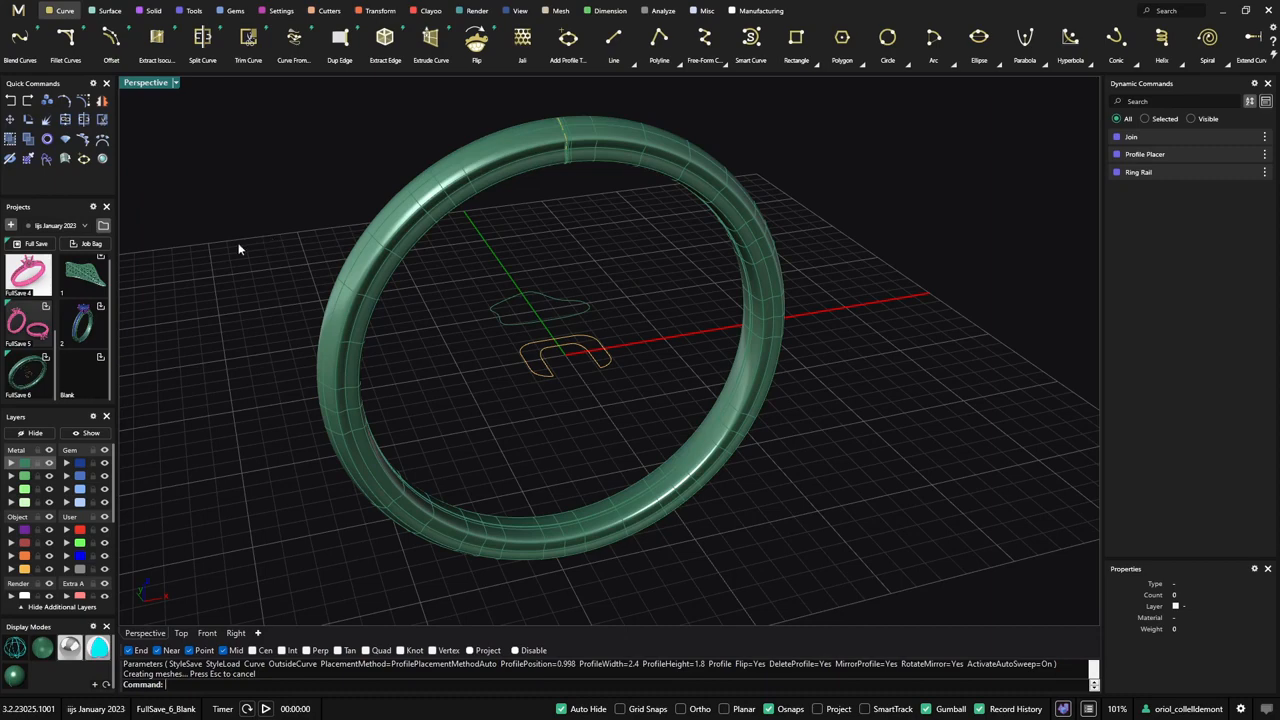
- Open the Legacy Matrix Migration Wizard
click(19, 15)
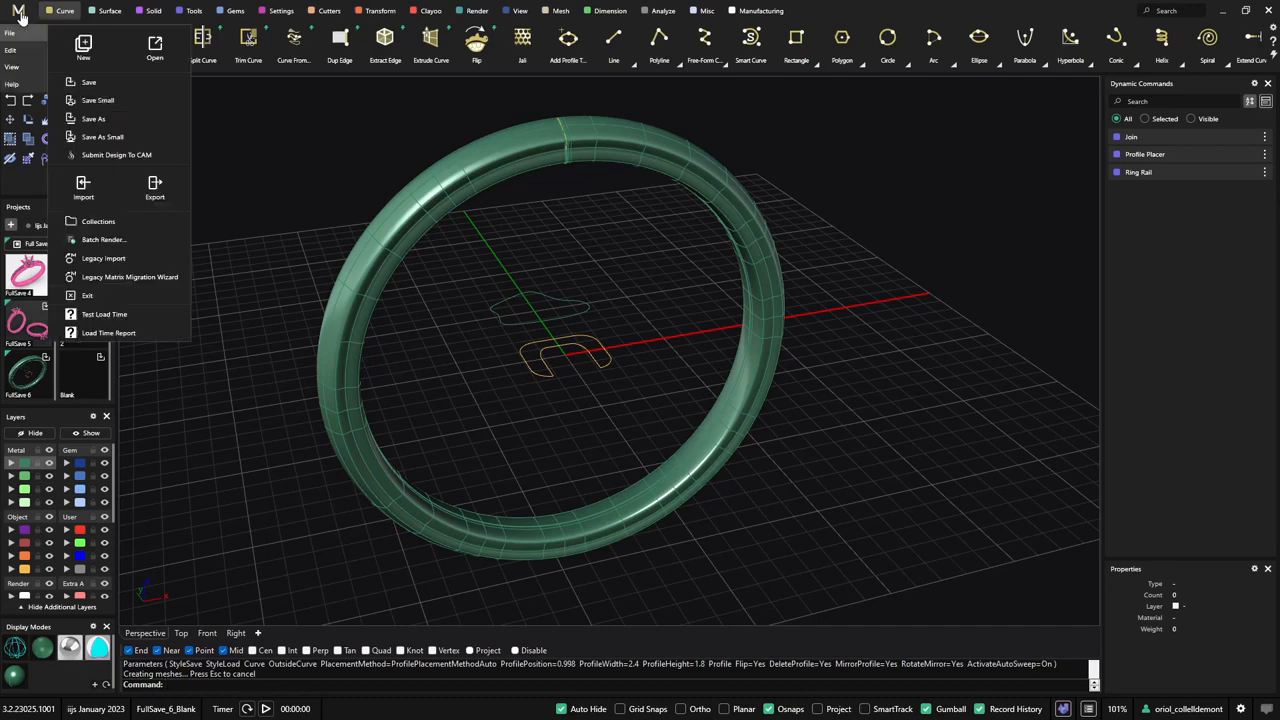
click(117, 280)
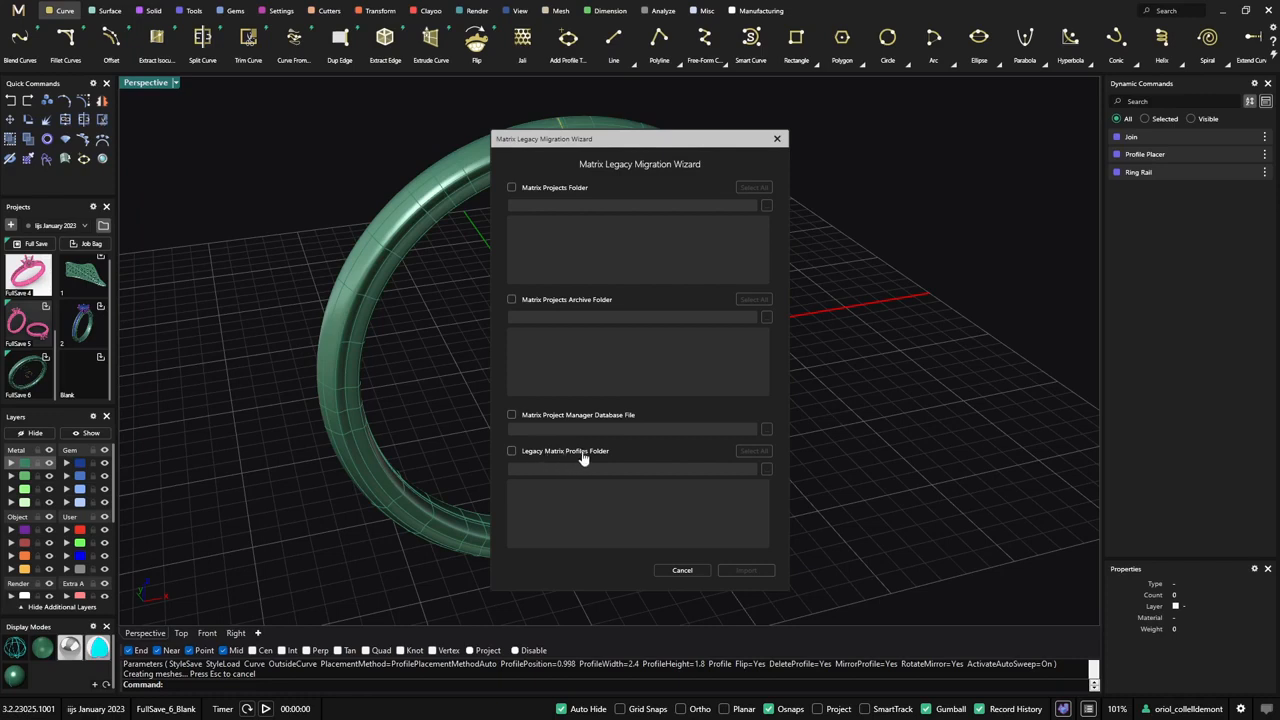
- Import the ProfilePlacer profiles from the legacy Matrix9\Profiles folder with the migration wizard
click(512, 451)
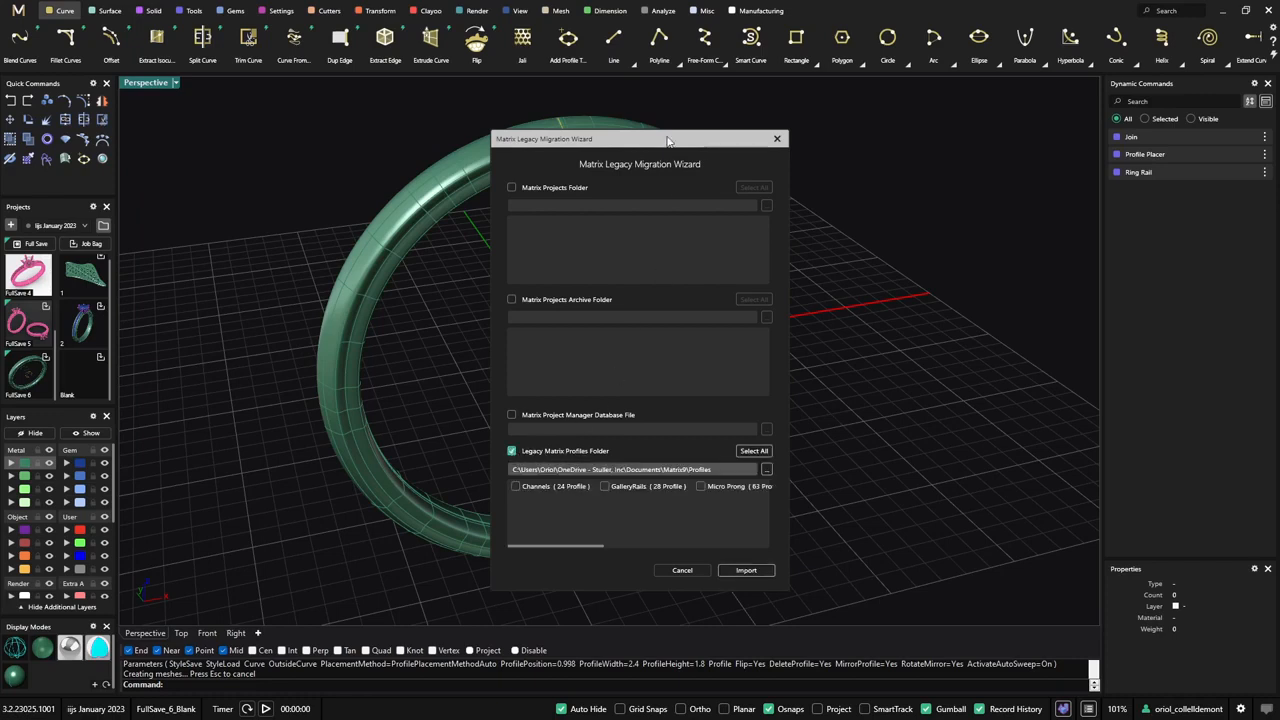
drag(668, 147, 415, 116)
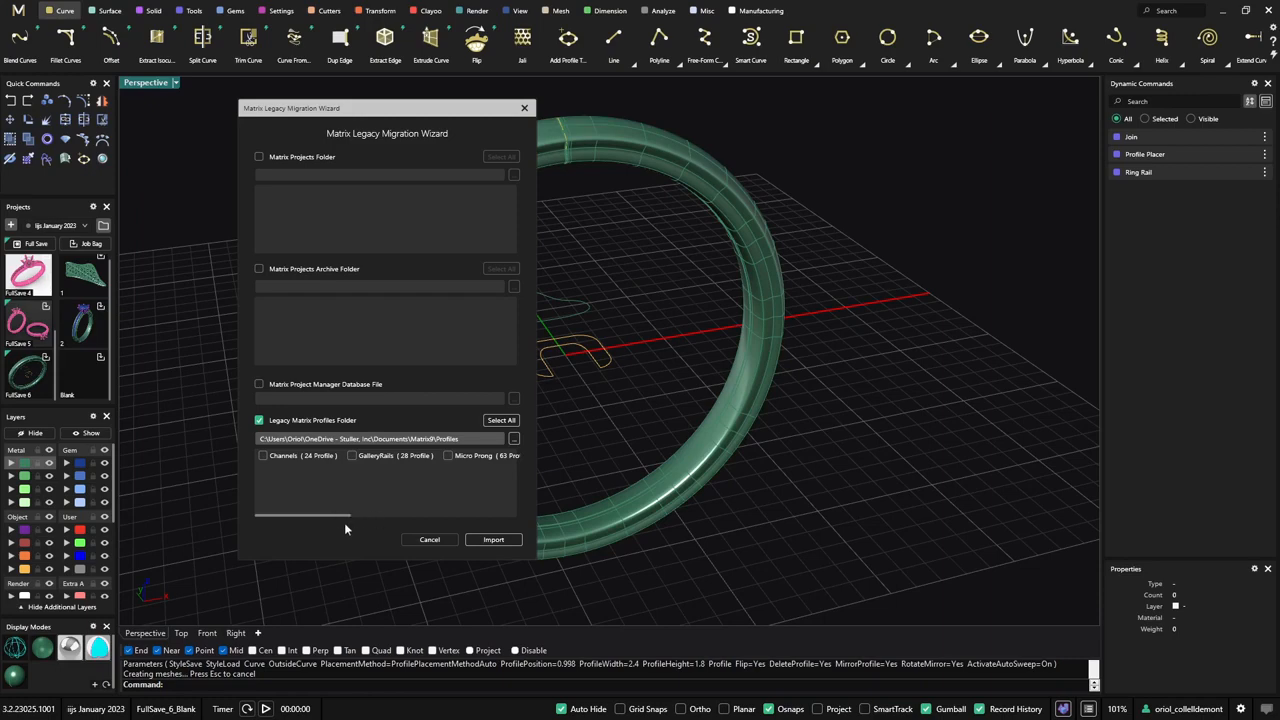
drag(341, 515, 404, 515)
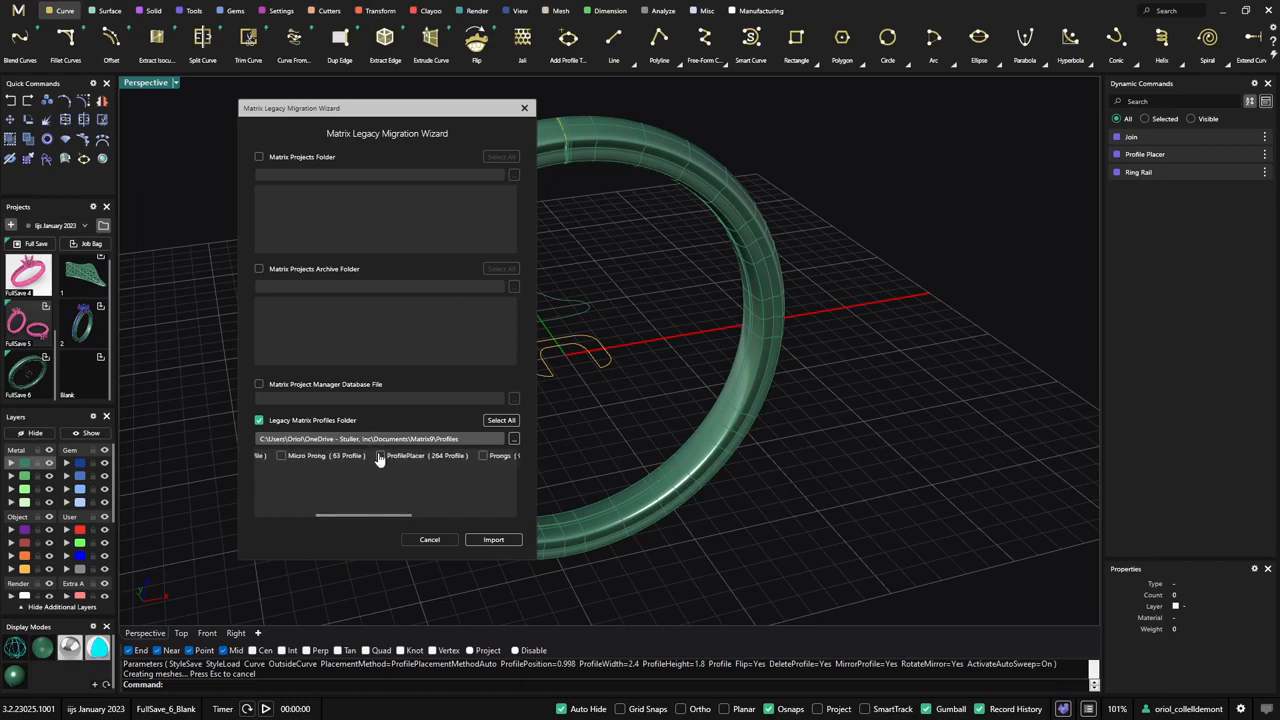
drag(380, 520, 300, 516)
click(496, 540)
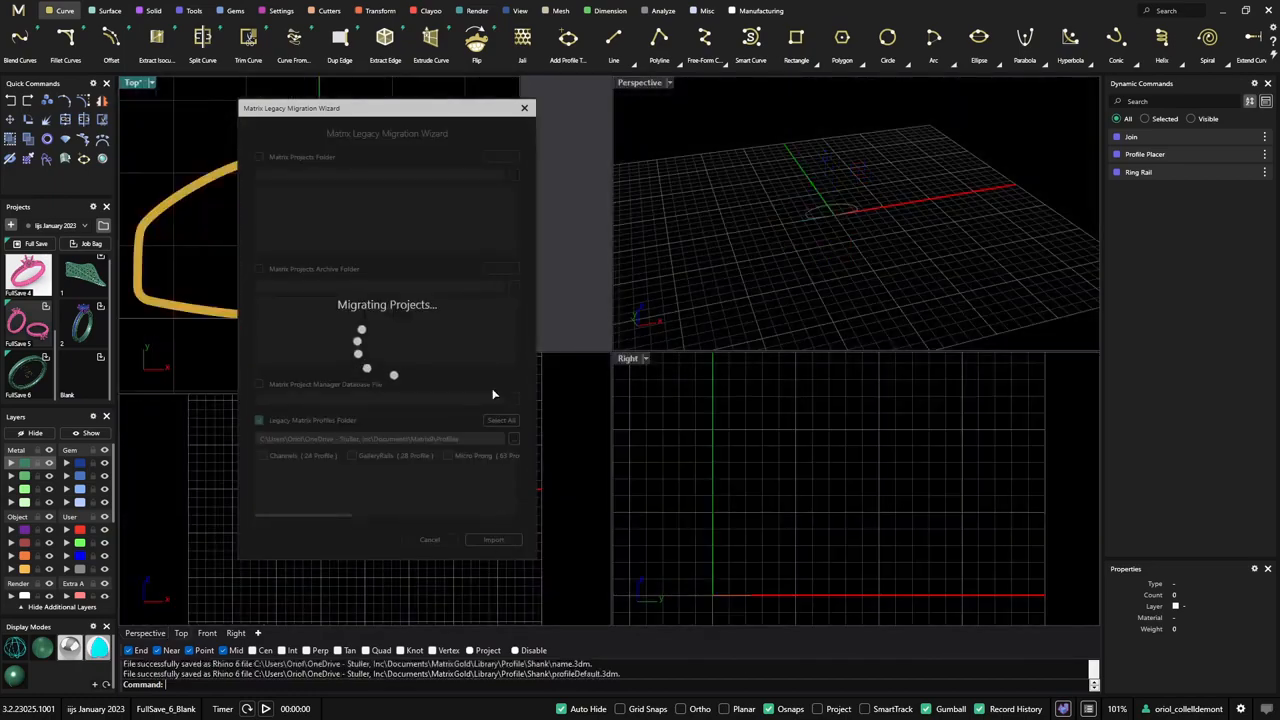
drag(460, 113, 922, 173)
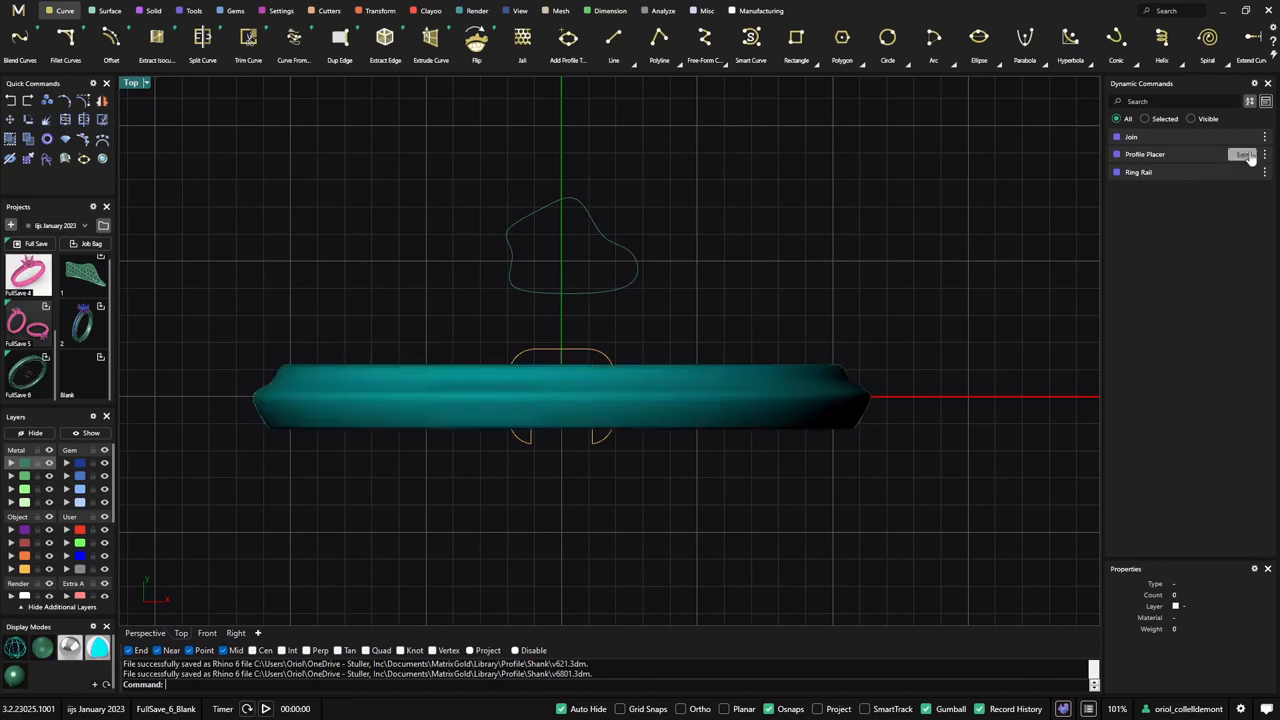
- Edit the Profile Placer again, open the Shank library for its profile, and look through the migrated profiles down to the end
click(1145, 154)
click(1259, 400)
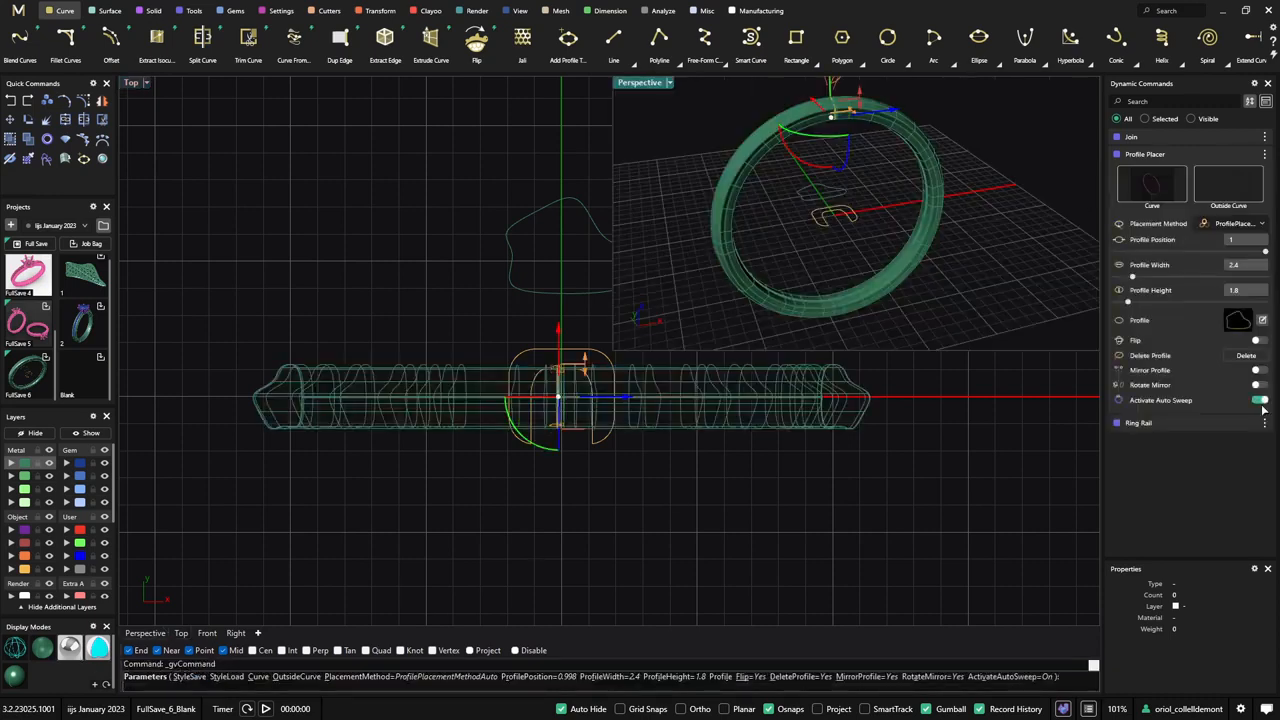
click(1240, 321)
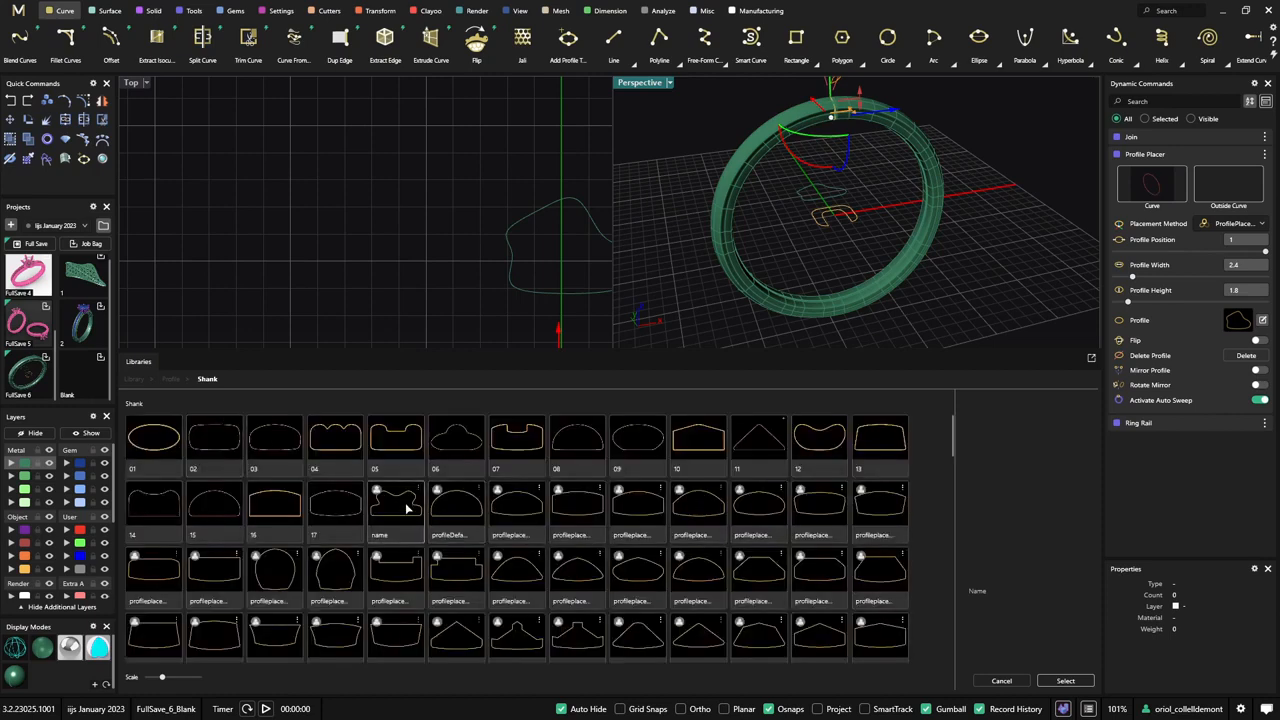
scroll(410, 502, down, 5)
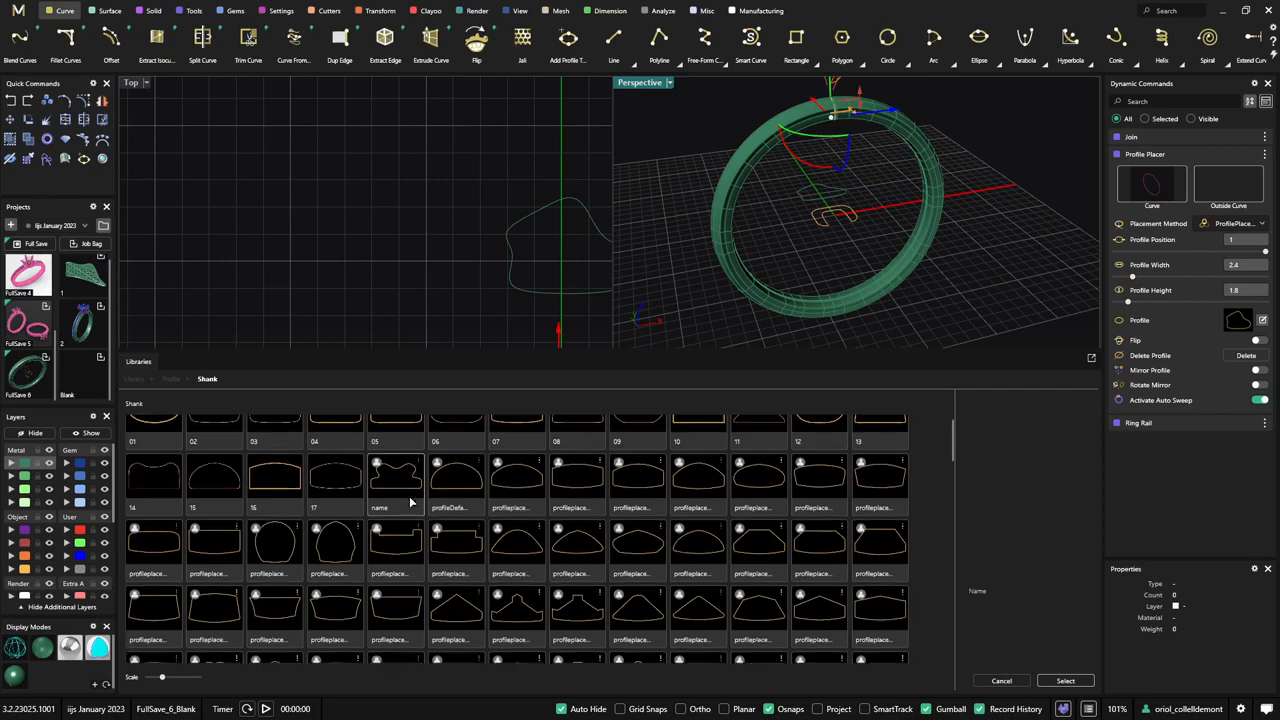
scroll(410, 502, down, 5)
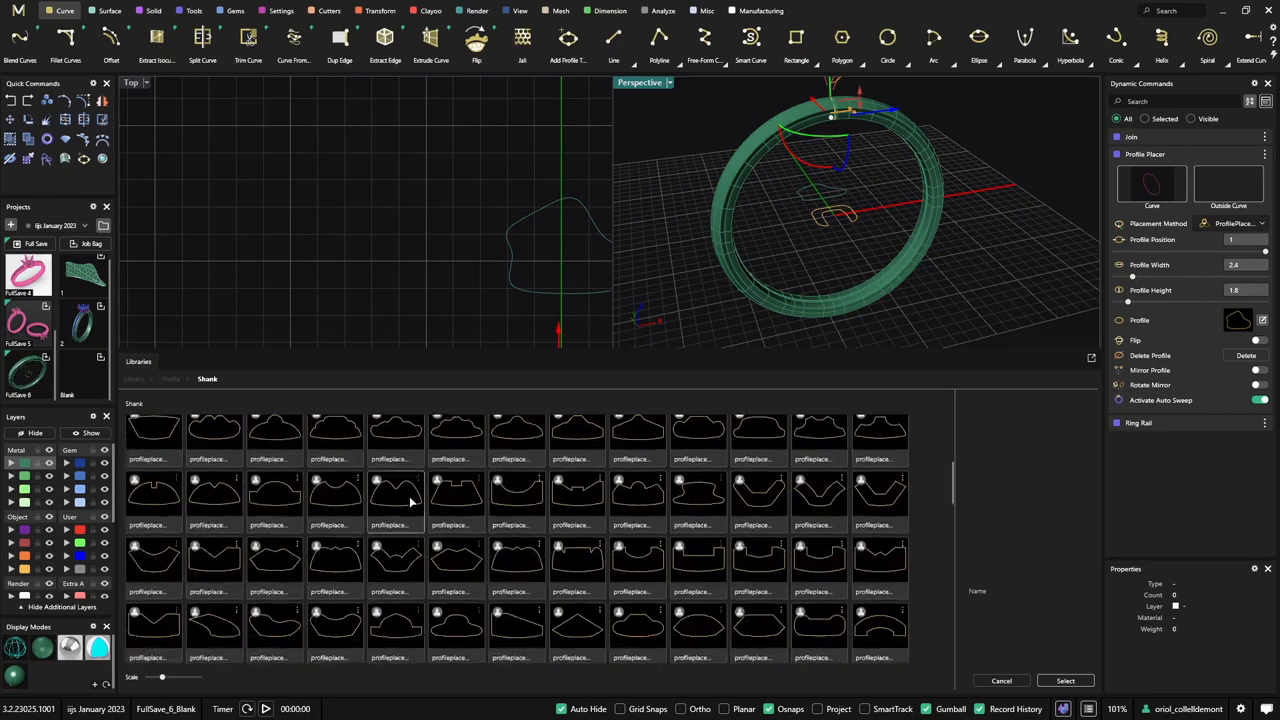
scroll(410, 502, down, 5)
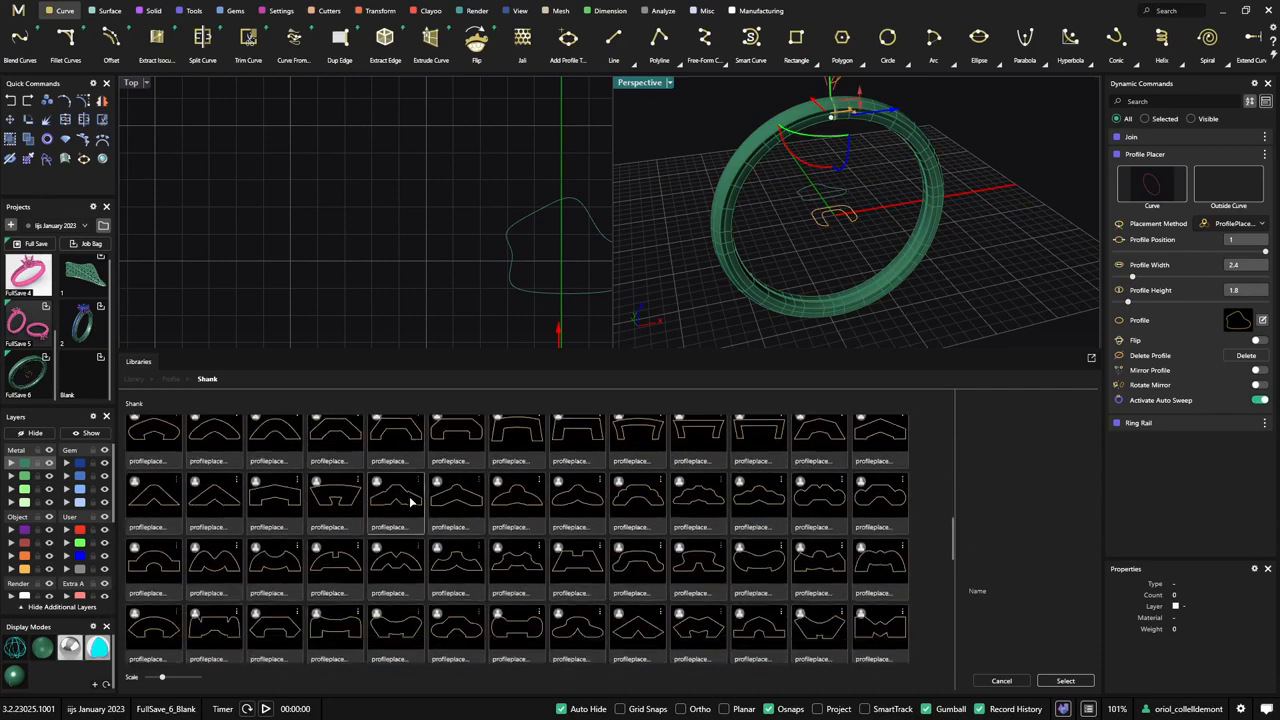
scroll(410, 502, down, 5)
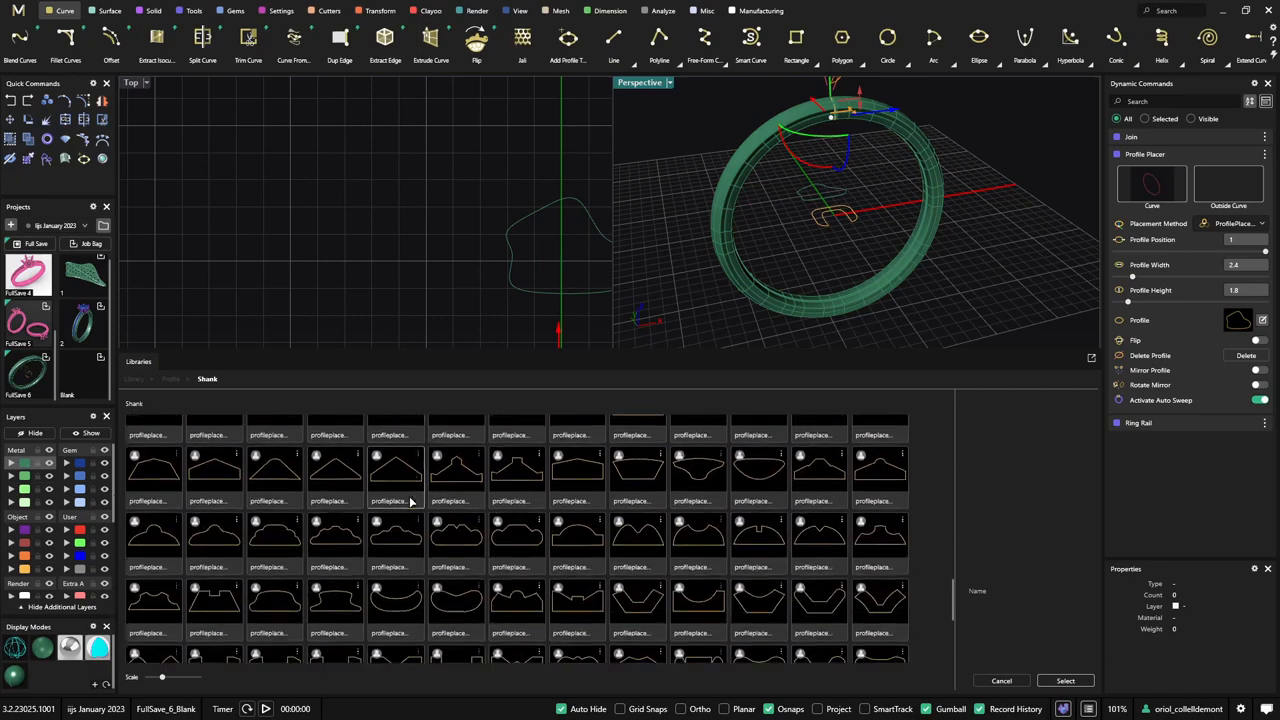
scroll(410, 502, down, 2)
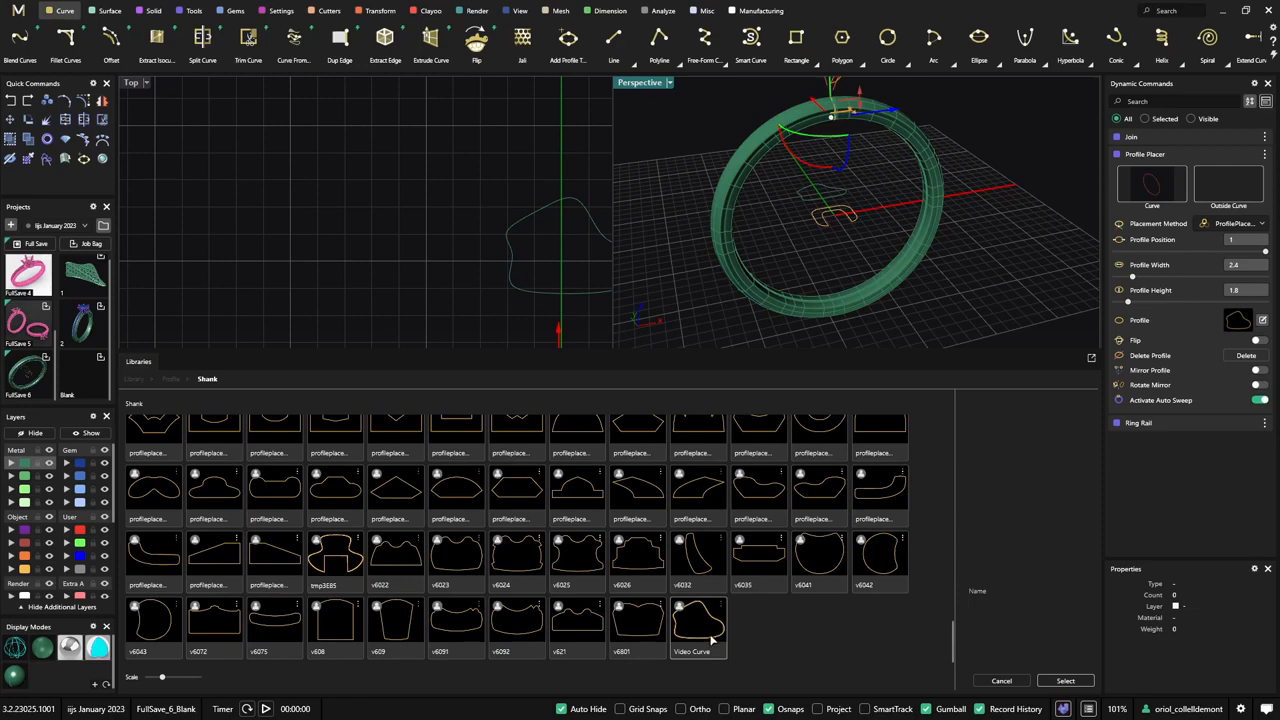
- Replace the ring's profile with profileplacerCF_43 from the Shank library and inspect the swept ring in the maximized Perspective view
scroll(713, 640, up, 10)
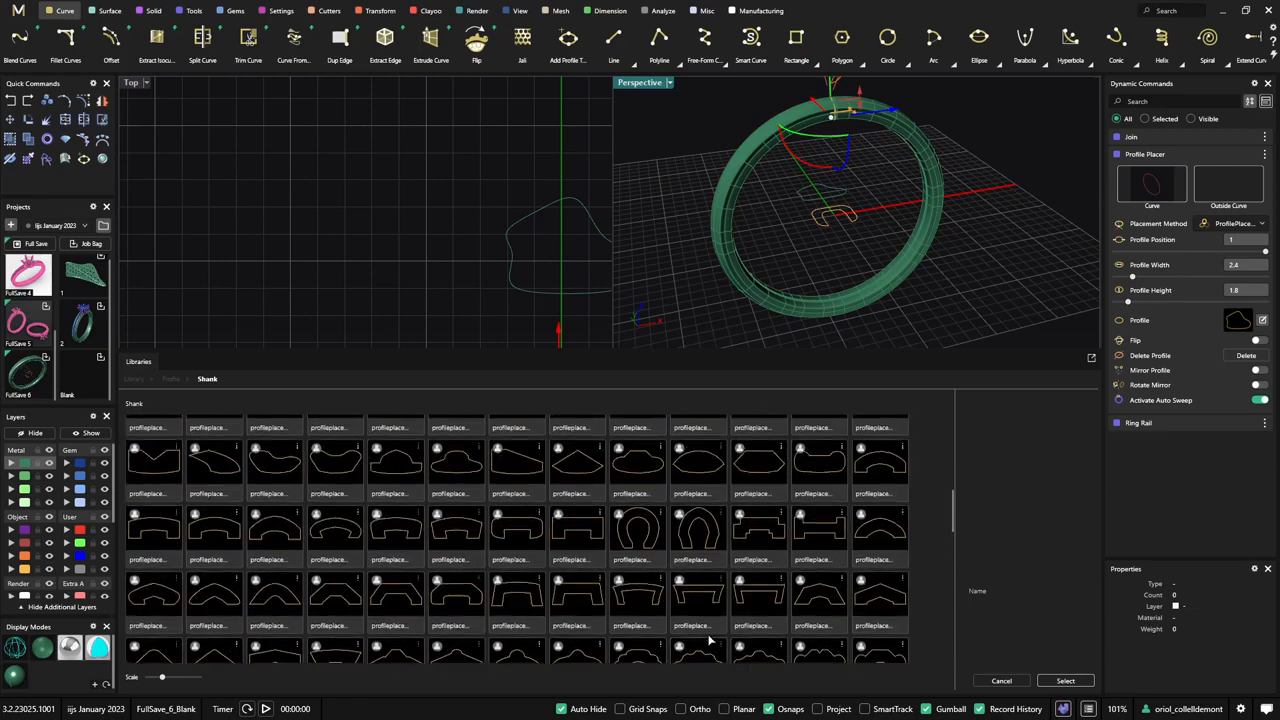
scroll(709, 640, up, 3)
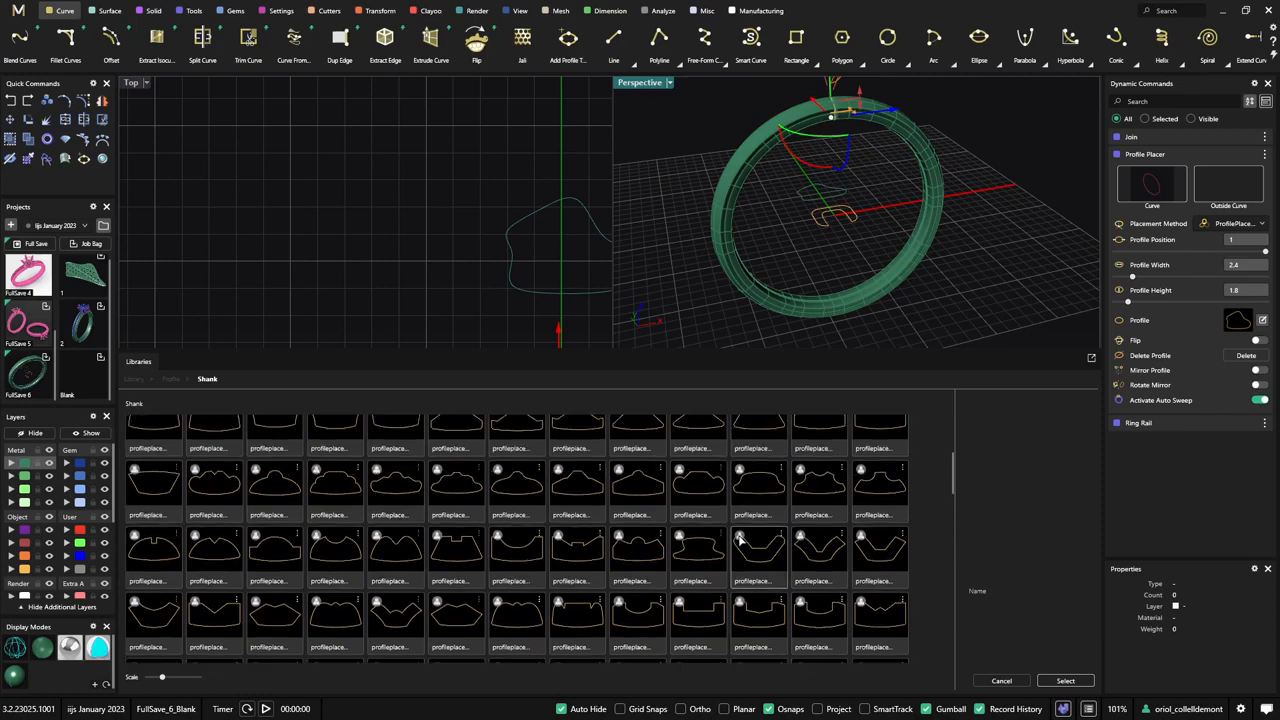
click(692, 490)
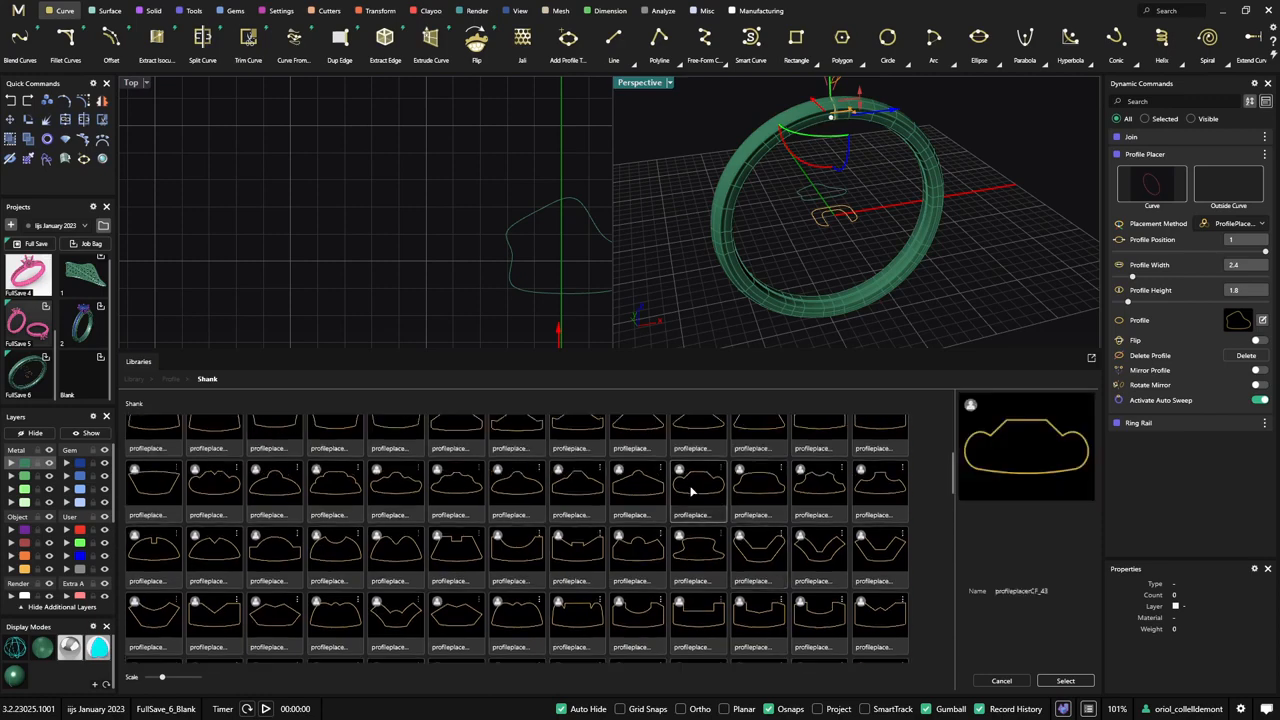
click(1082, 681)
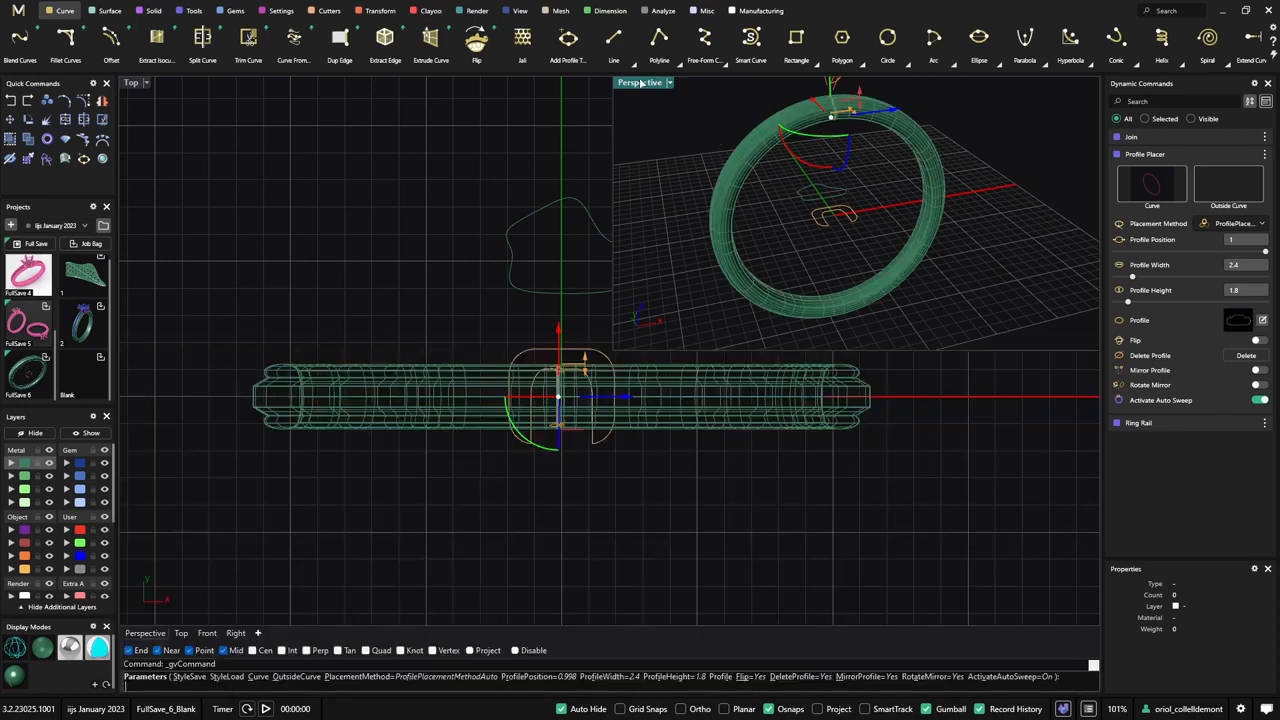
double_click(643, 83)
right_drag(578, 258, 782, 342)
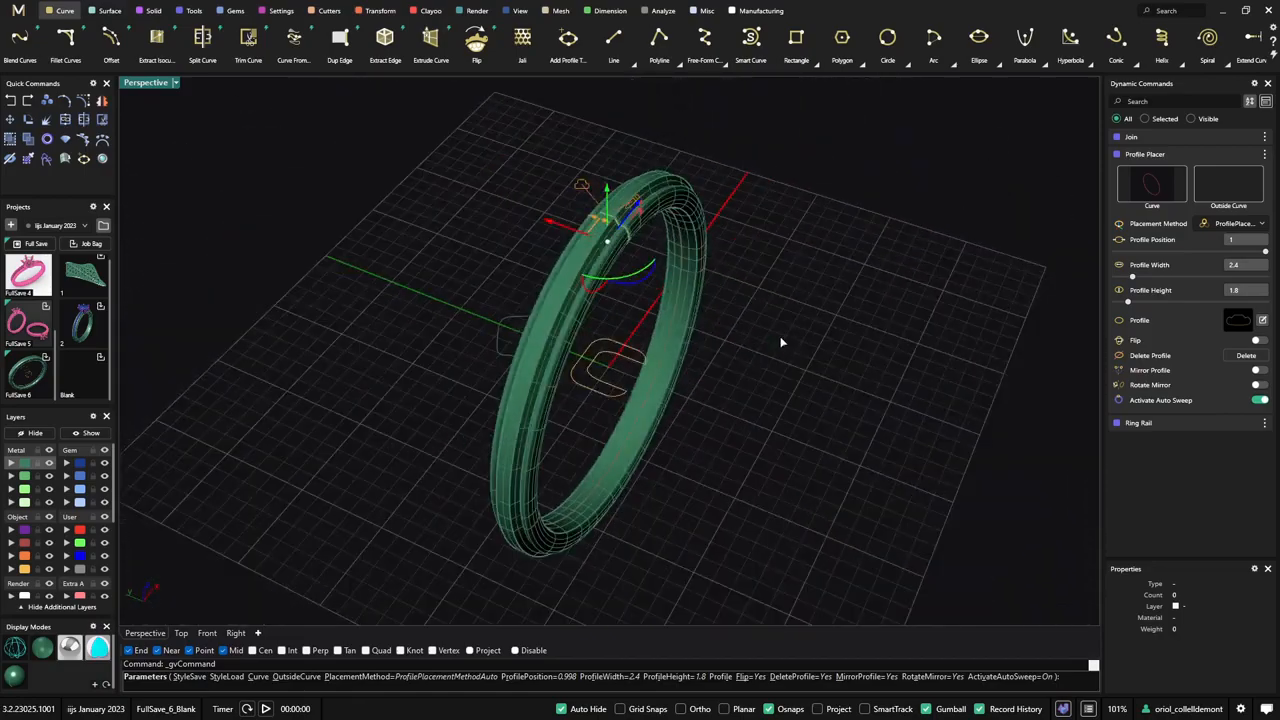